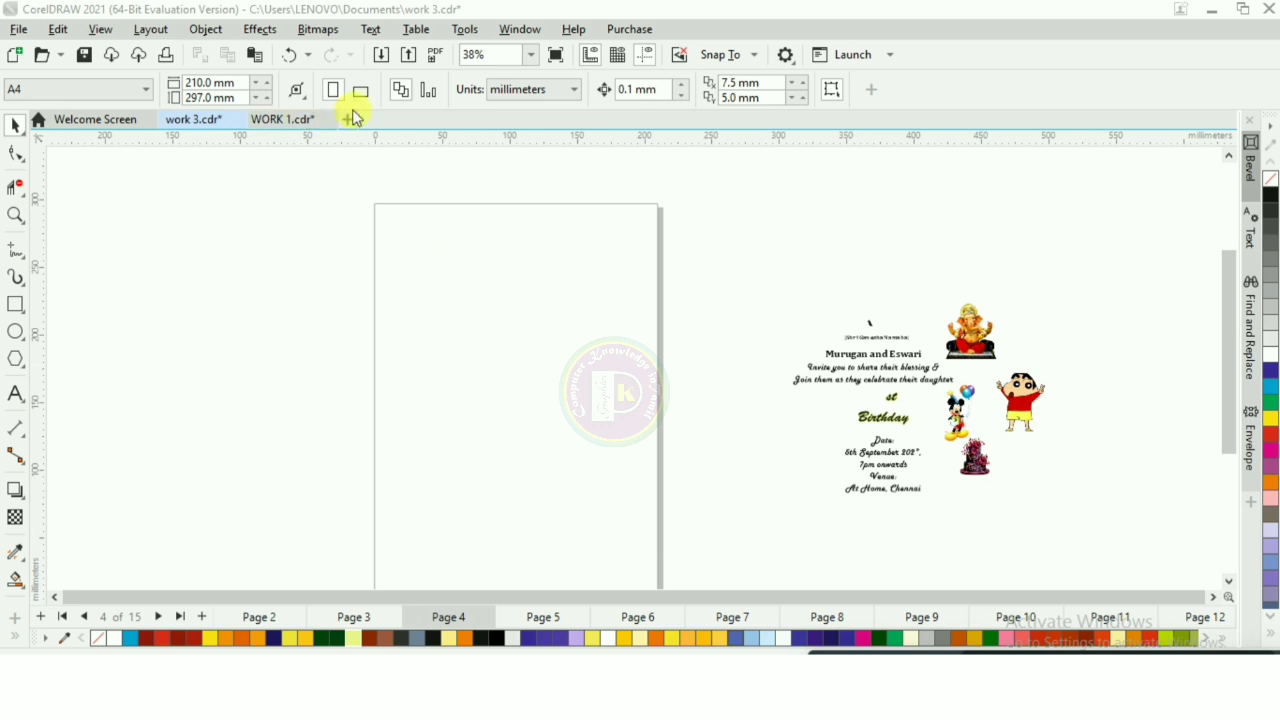
Switch the A4 page to landscape and draw a grid of two columns and one row covering the whole page
left_click(361, 91)
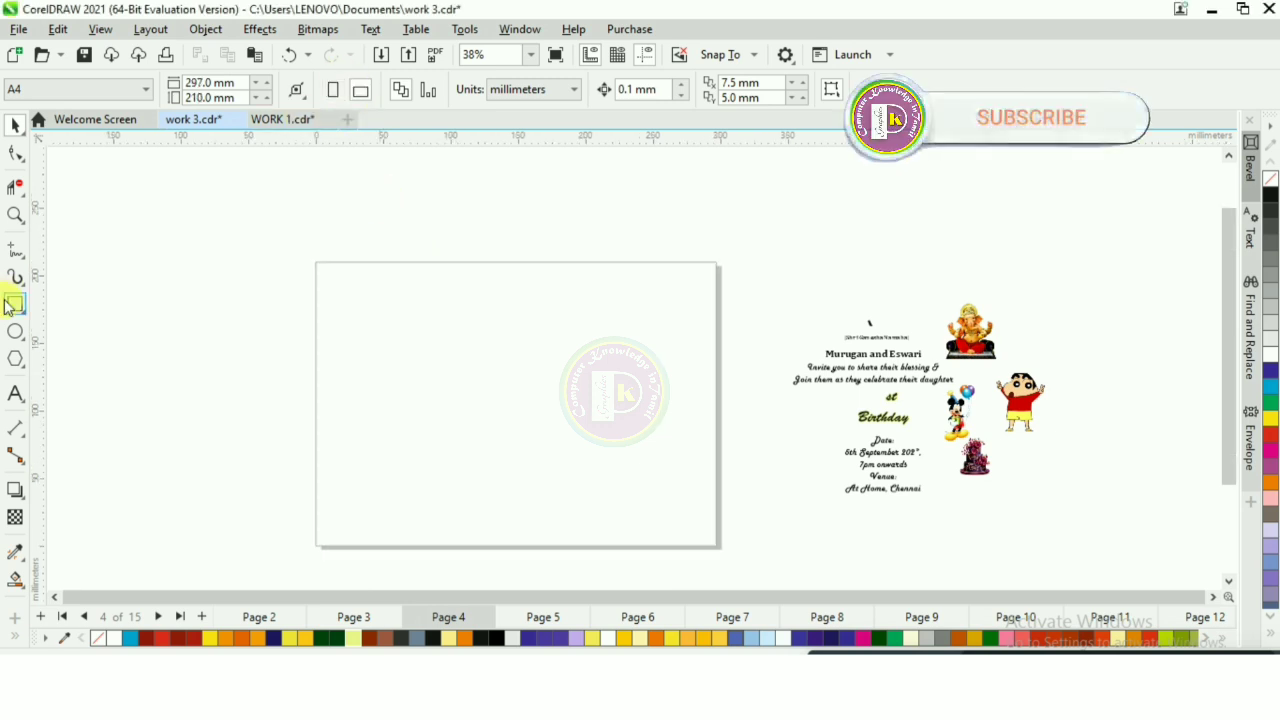
left_click(16, 358)
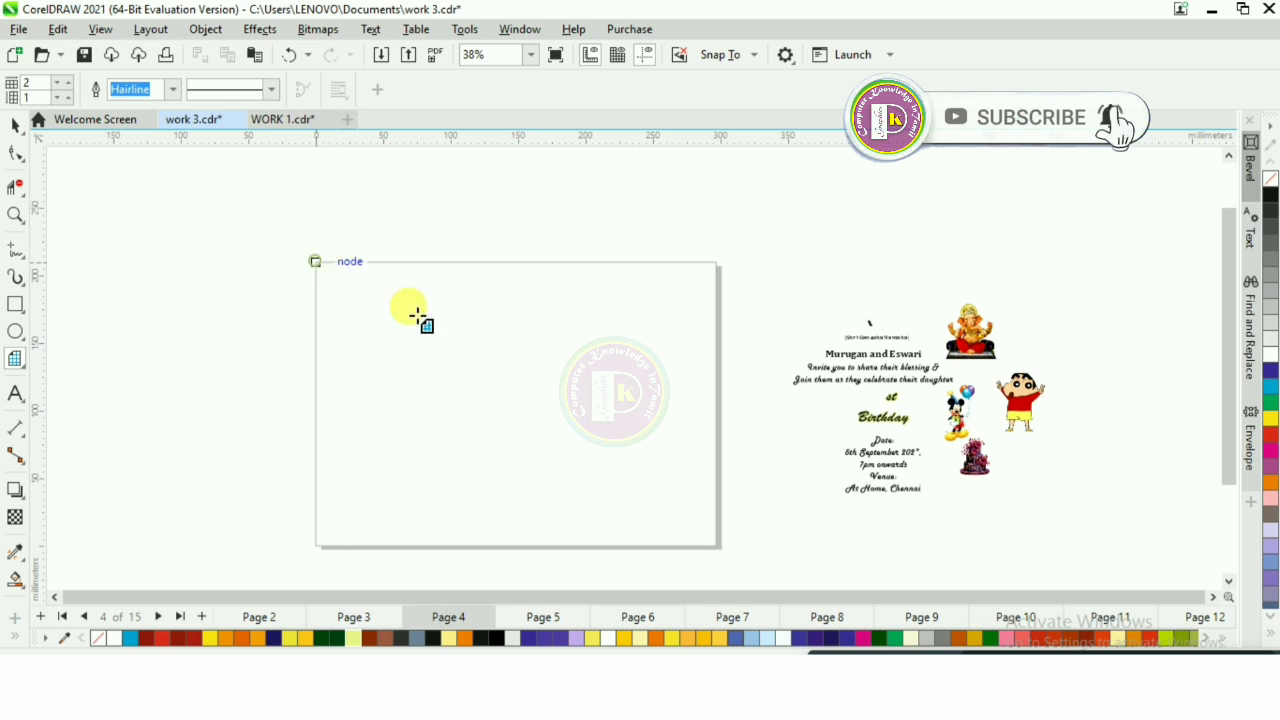
left_click_drag(316, 262, 716, 545)
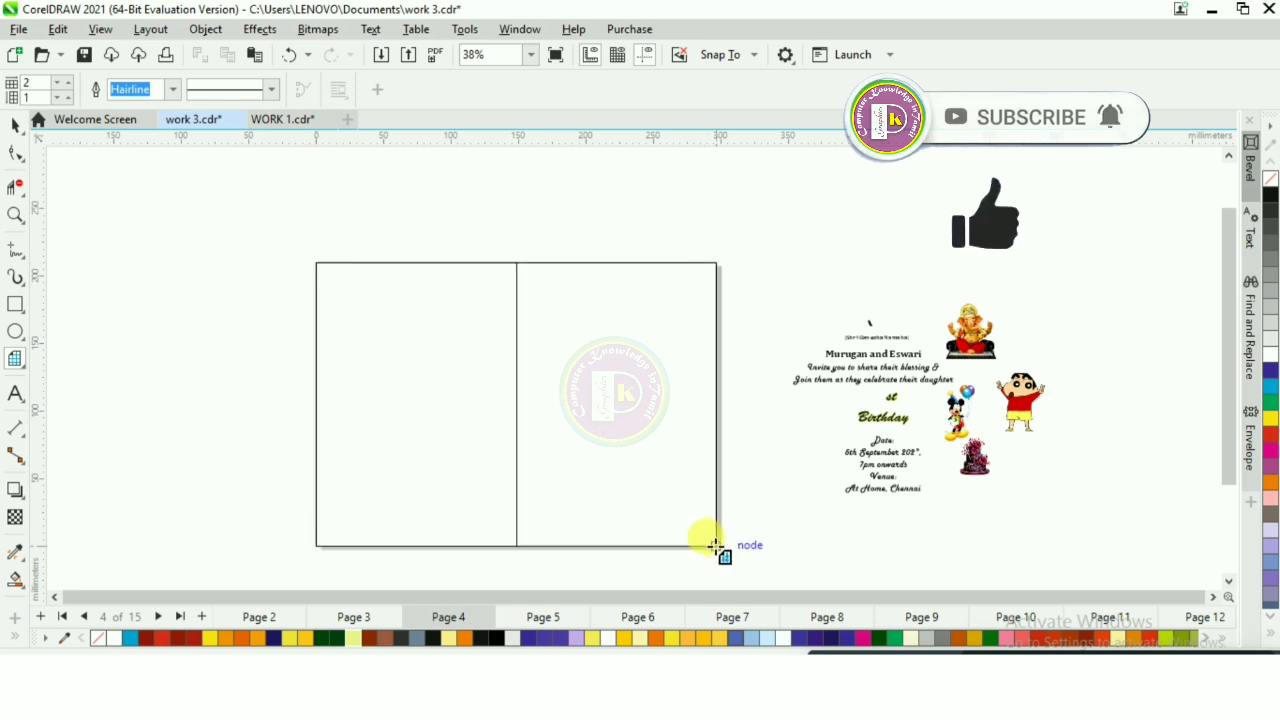
Ungroup the grid and delete its right-hand cell
right_click(568, 258)
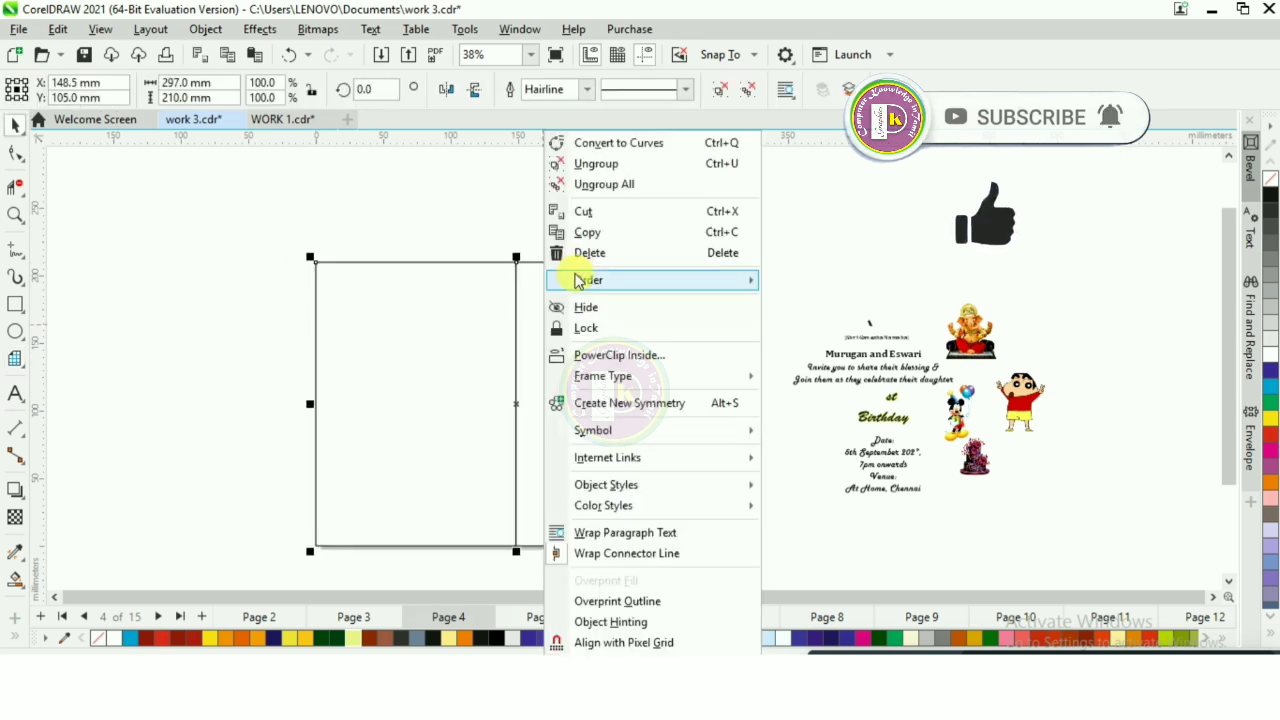
left_click(592, 165)
left_click(588, 318)
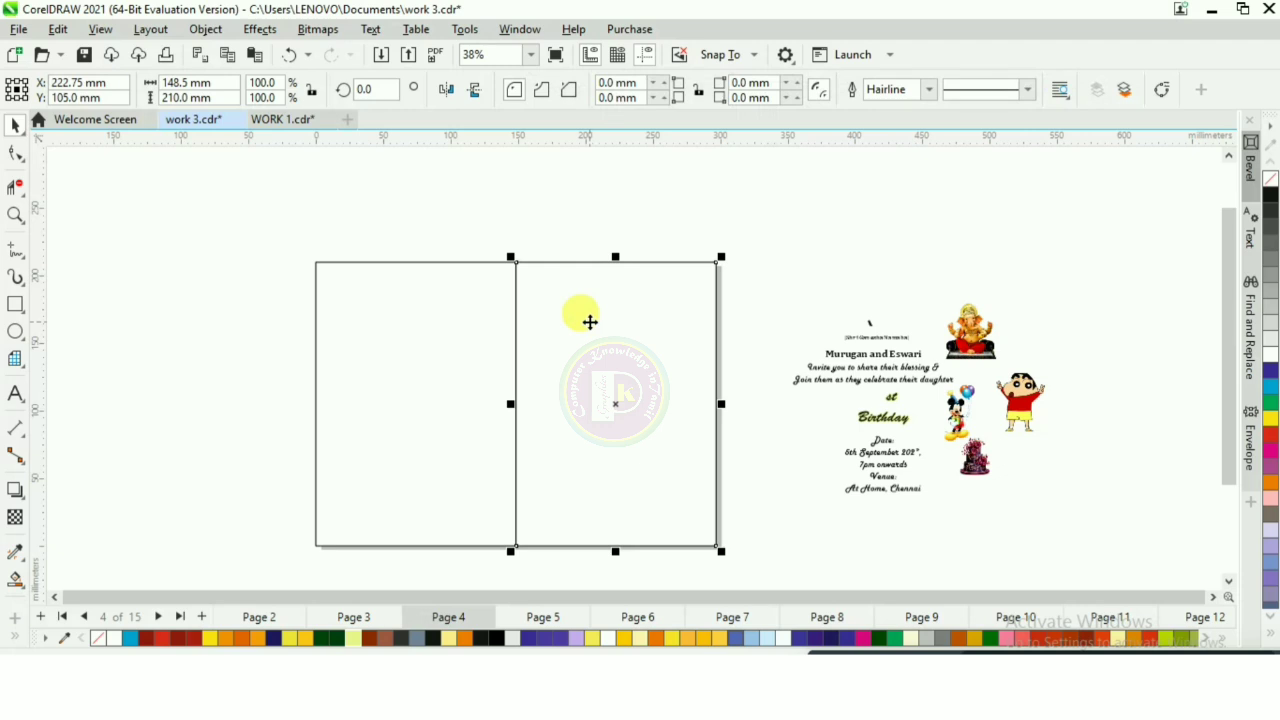
Fill the remaining left-half rectangle with black
left_click(414, 486)
scroll(414, 486, "up", 1)
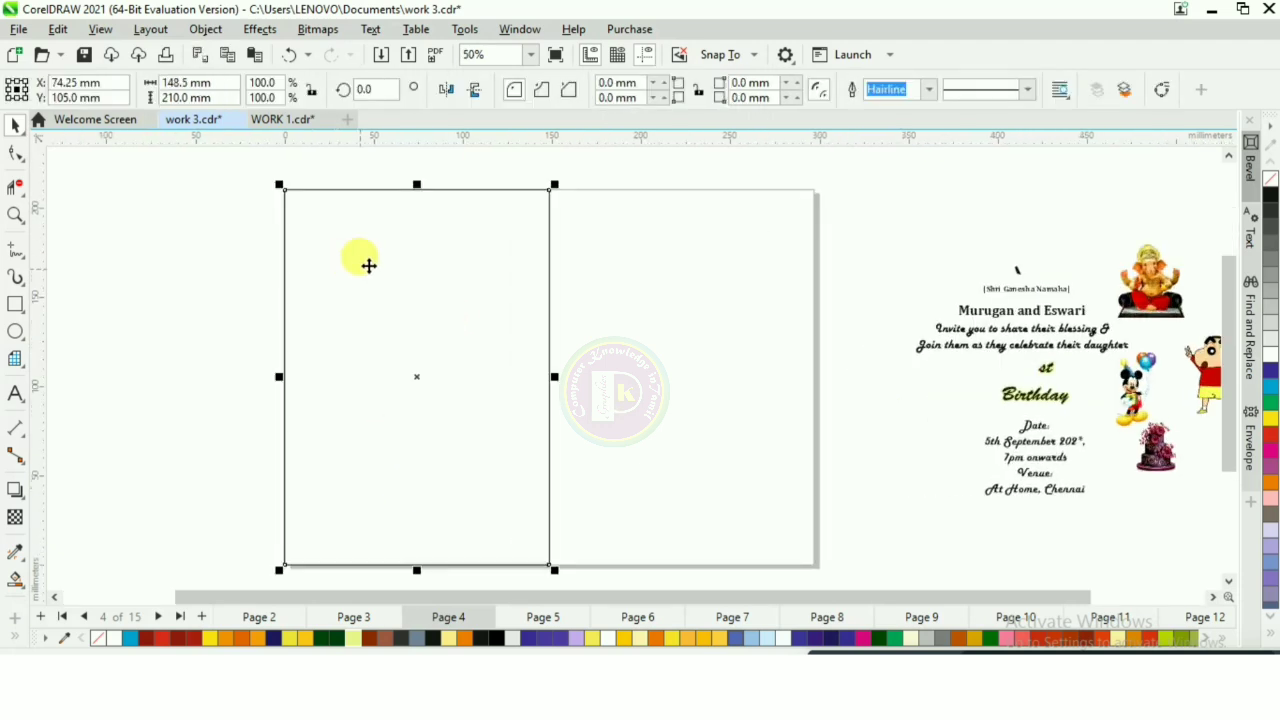
scroll(609, 343, "down", 1)
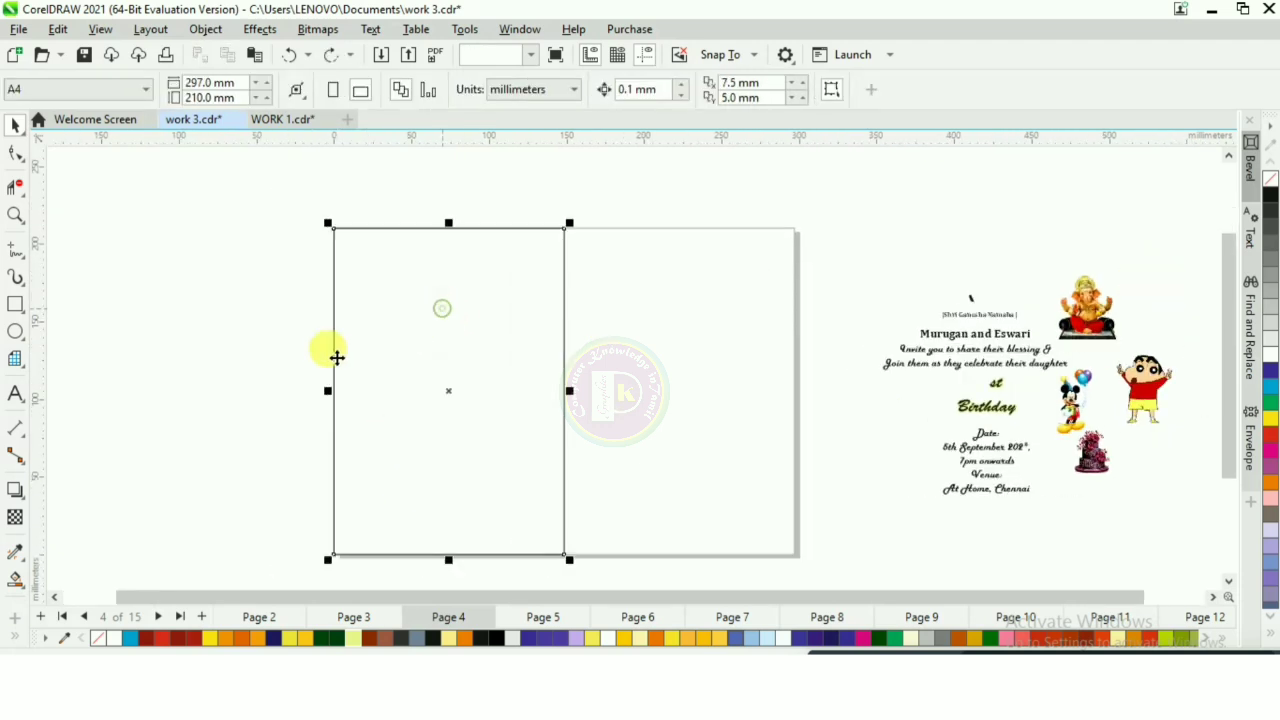
left_click(1271, 190)
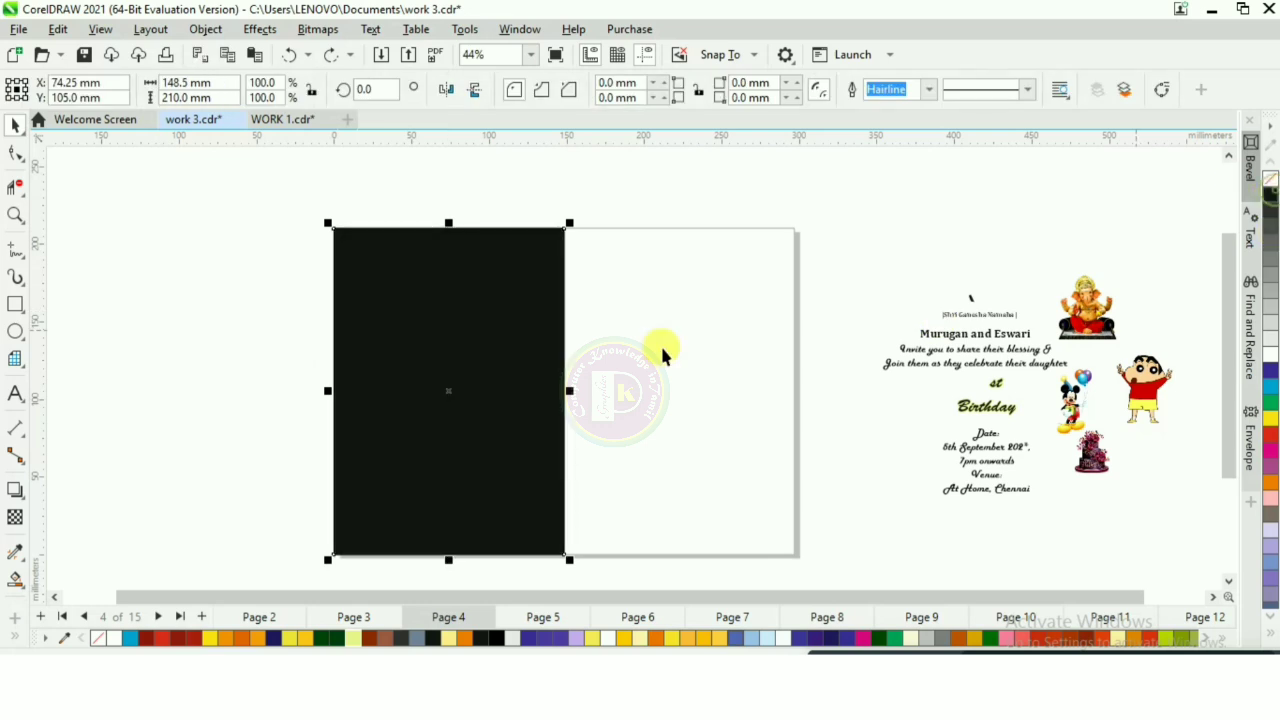
Add a one-step inward contour with an offset of about 9.9 mm to the black rectangle and break the contour apart
left_click(12, 497)
left_click(71, 511)
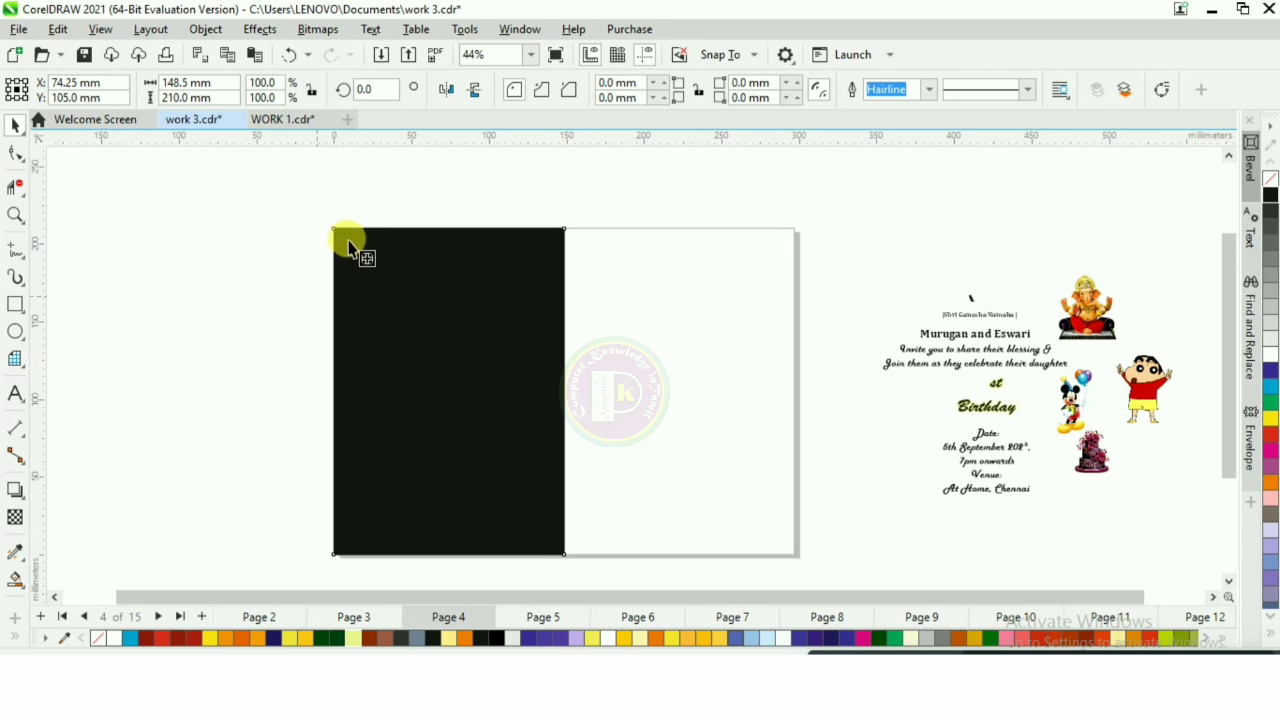
left_click_drag(349, 247, 528, 306)
right_click(500, 240)
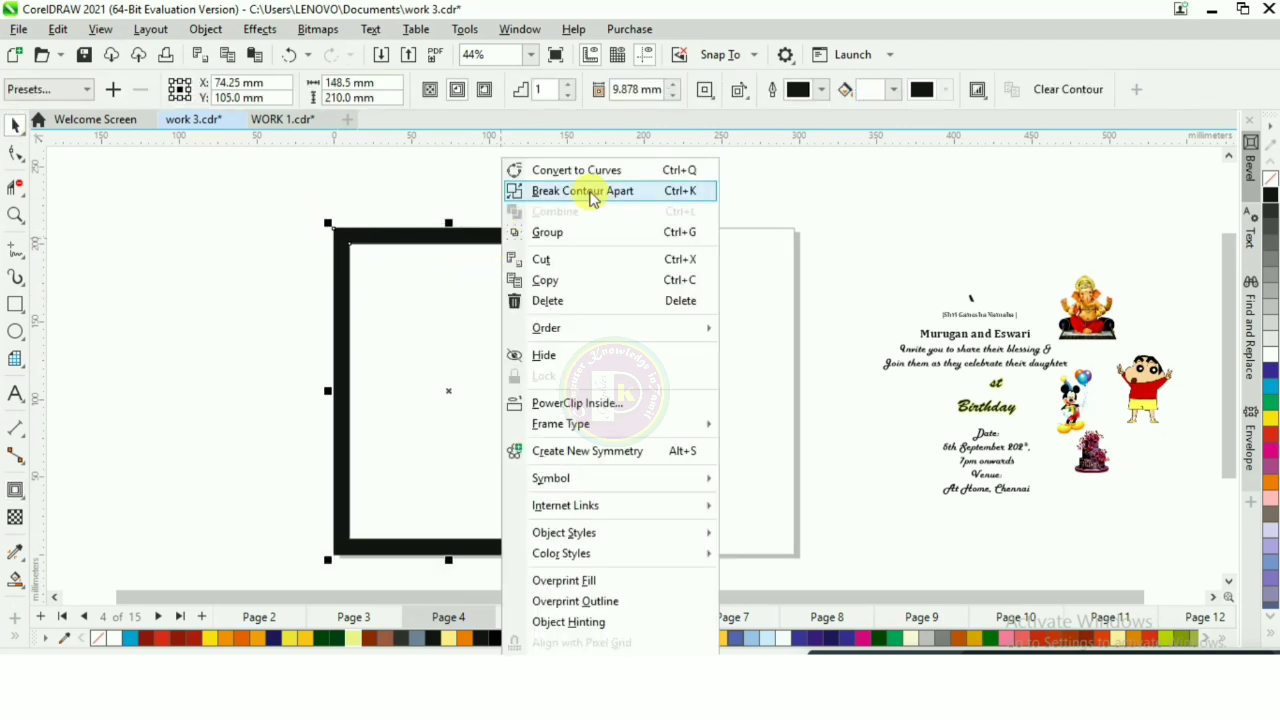
left_click(589, 190)
left_click(503, 195)
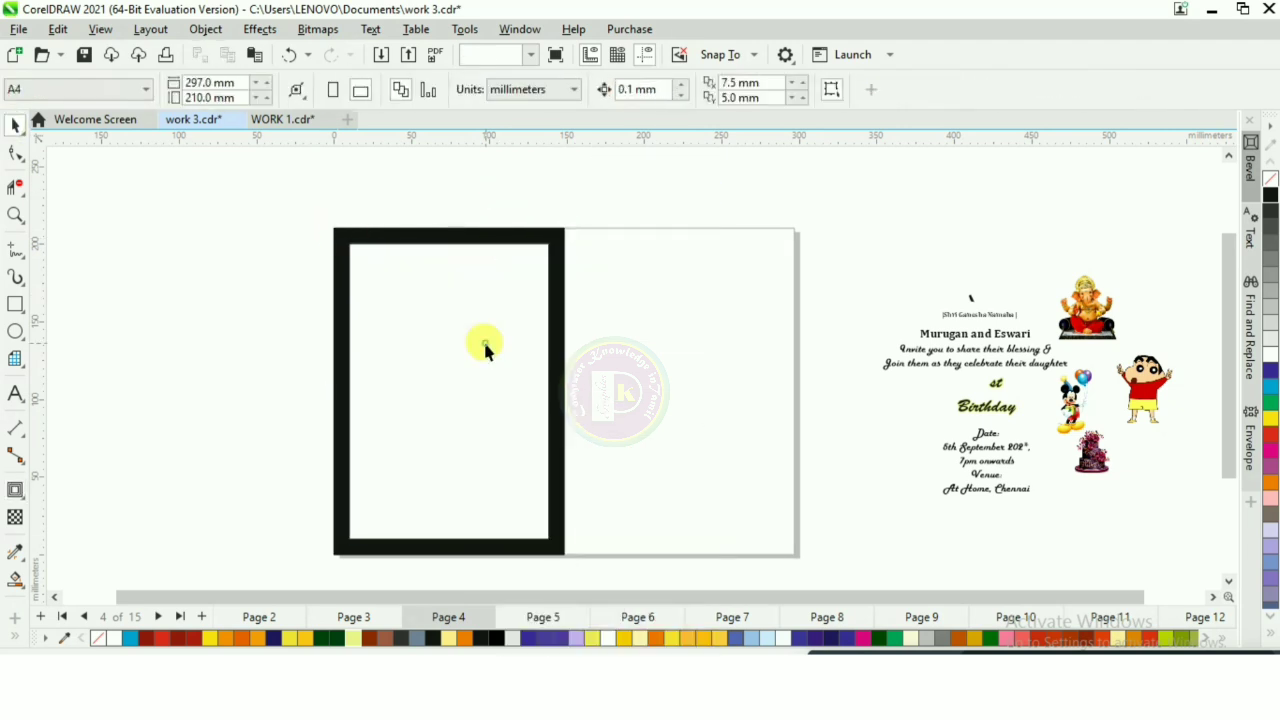
Give the inner rectangle an elliptical fountain fill running from white at the centre to light yellow-green at the edges
left_click(485, 345)
left_click(15, 580)
left_click(80, 584)
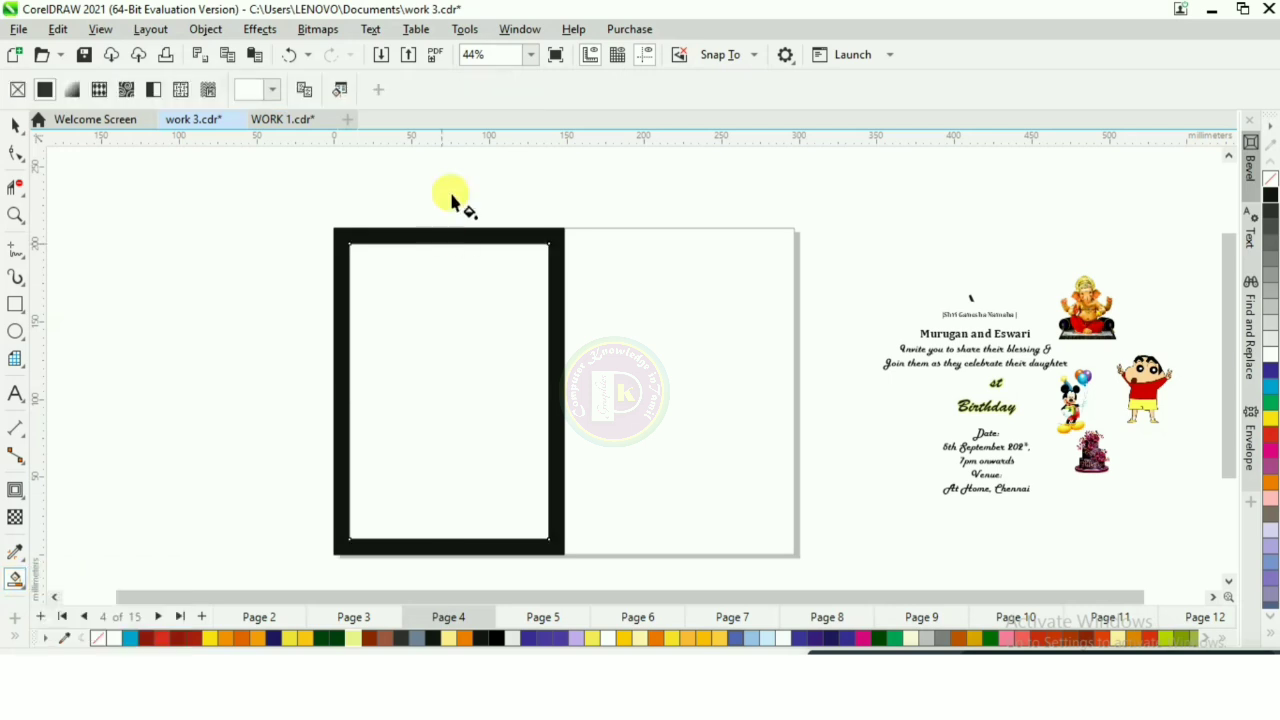
left_click_drag(438, 304, 440, 418)
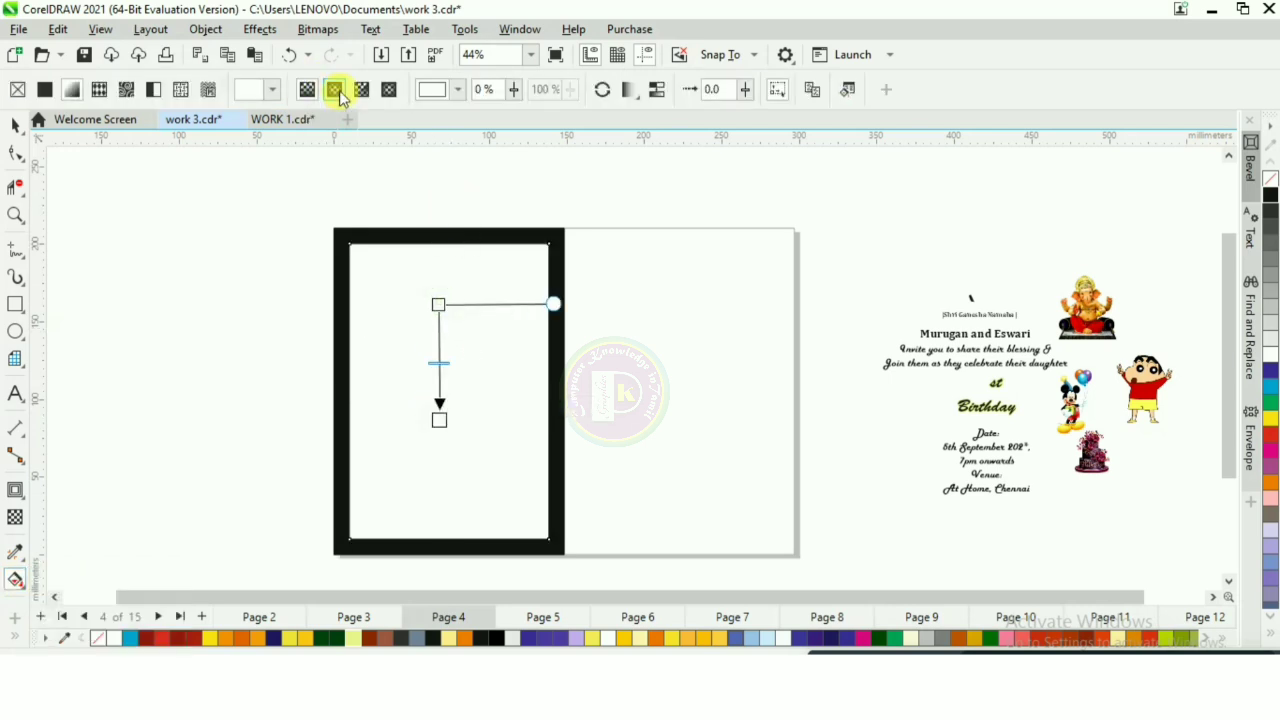
left_click(334, 90)
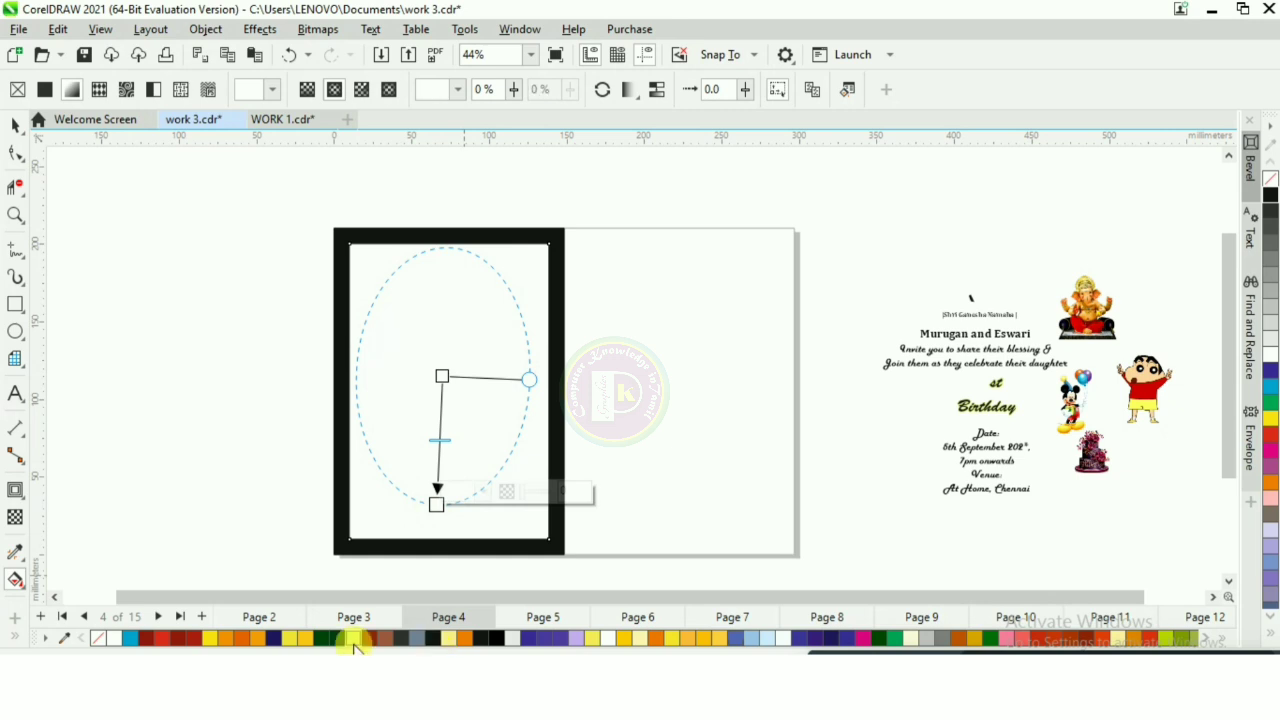
left_click(354, 640)
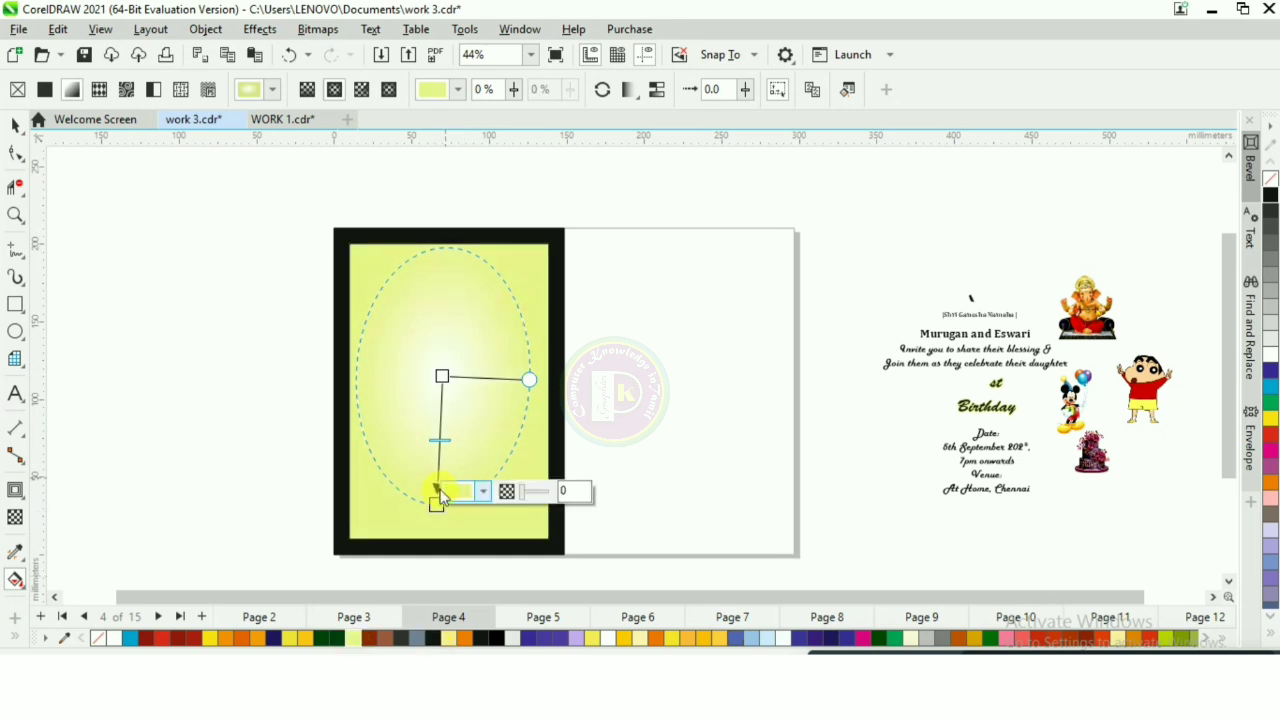
Draw a rectangle of about 139 × 201 mm within the black border and give it a yellow outline
left_click(15, 305)
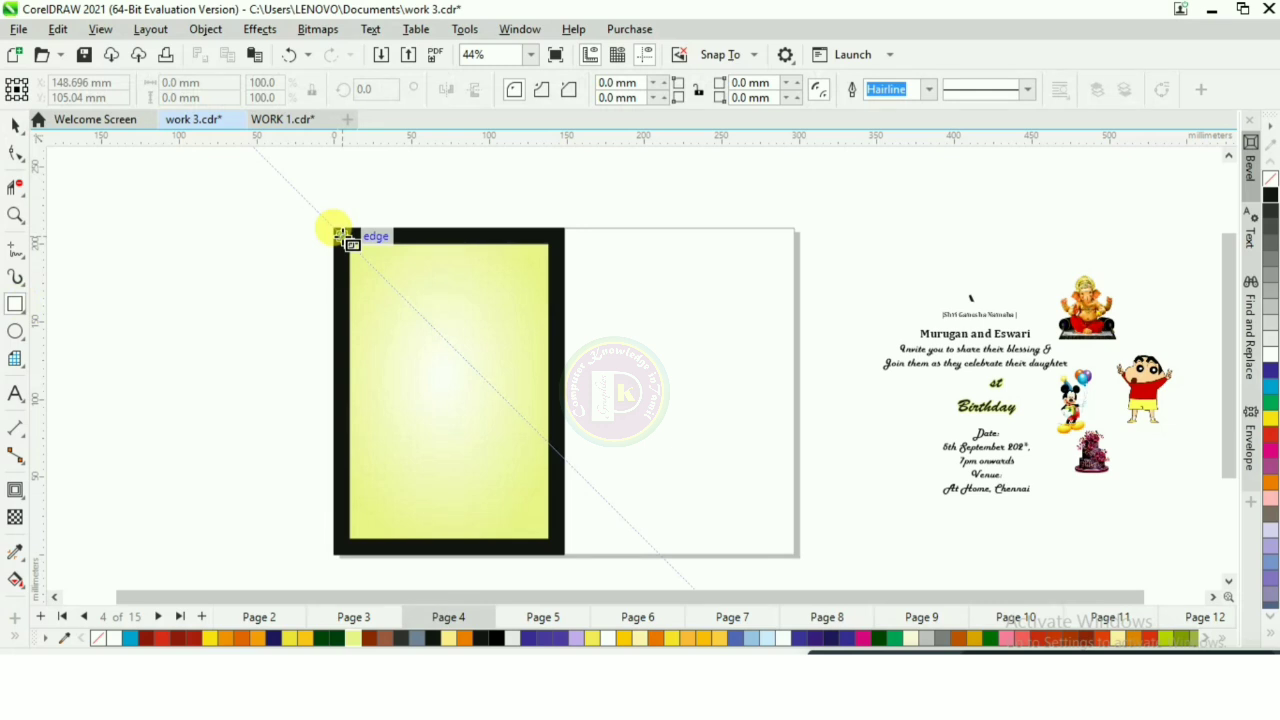
left_click_drag(342, 238, 563, 553)
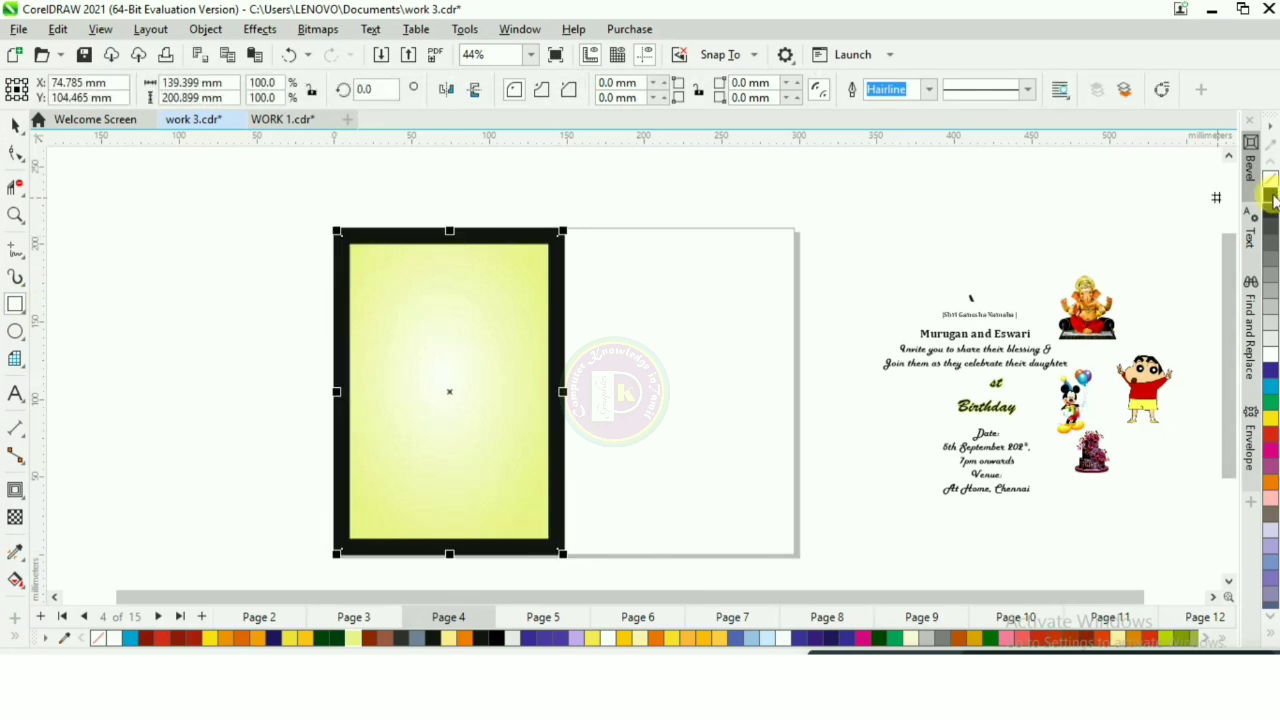
right_click(1271, 421)
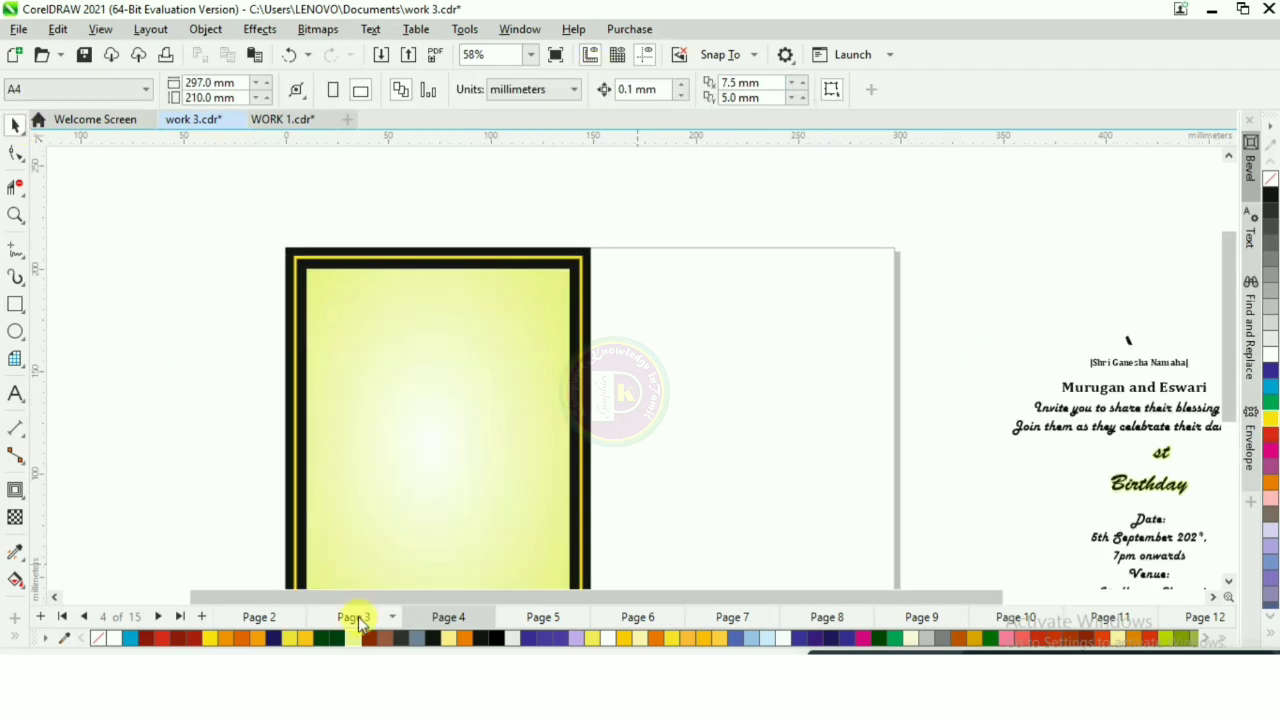
Convert the bunch of black and gold balloons on page 3 to a bitmap
left_click(358, 620)
scroll(407, 248, "down", 1)
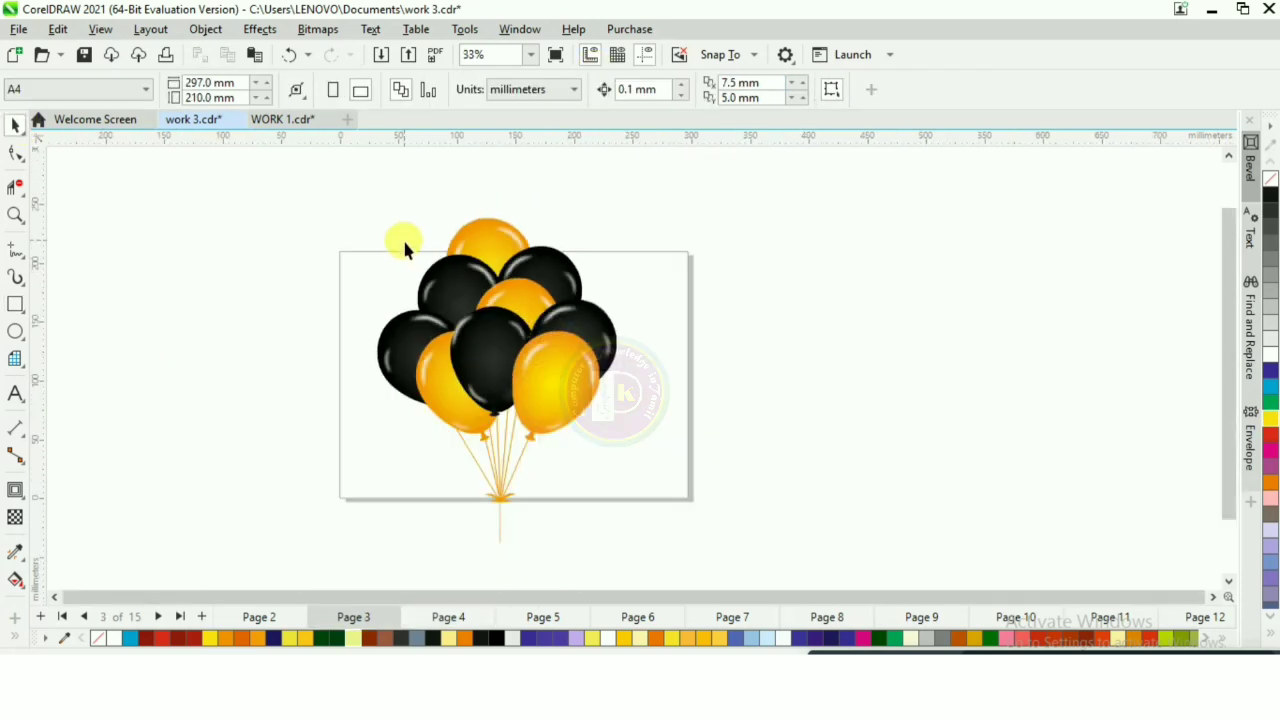
scroll(414, 251, "down", 2)
left_click(437, 310)
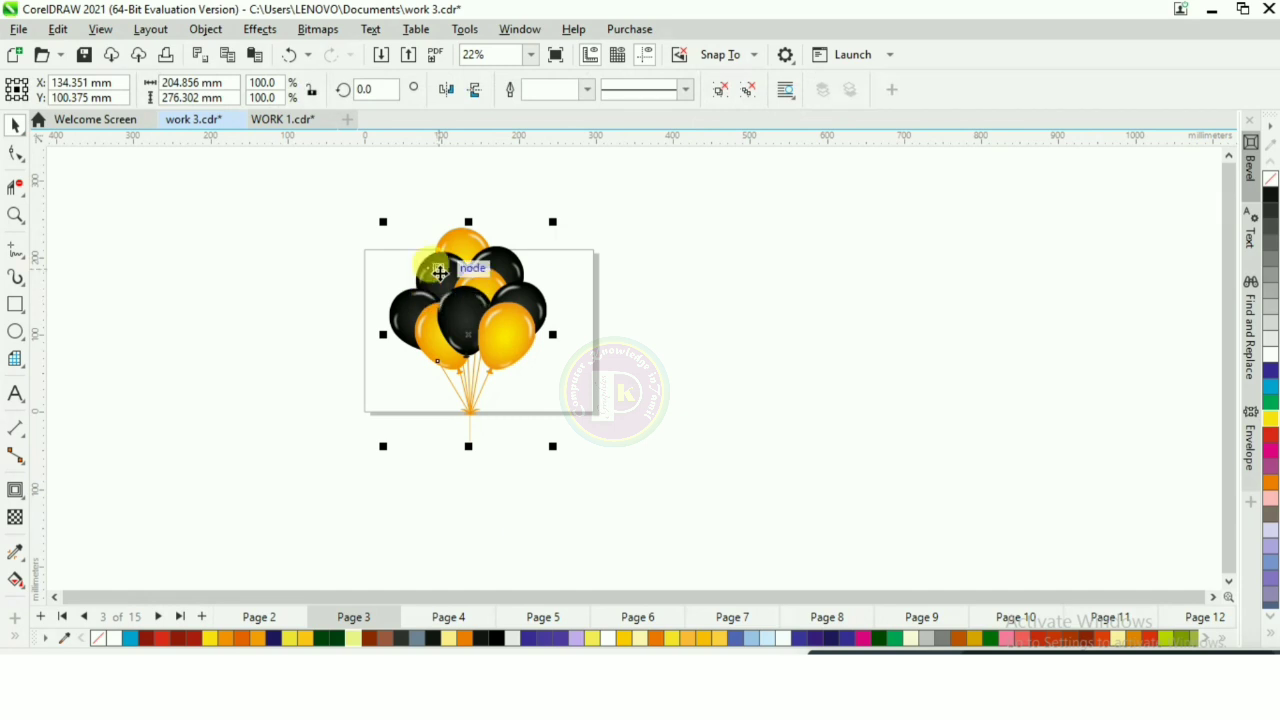
left_click(318, 29)
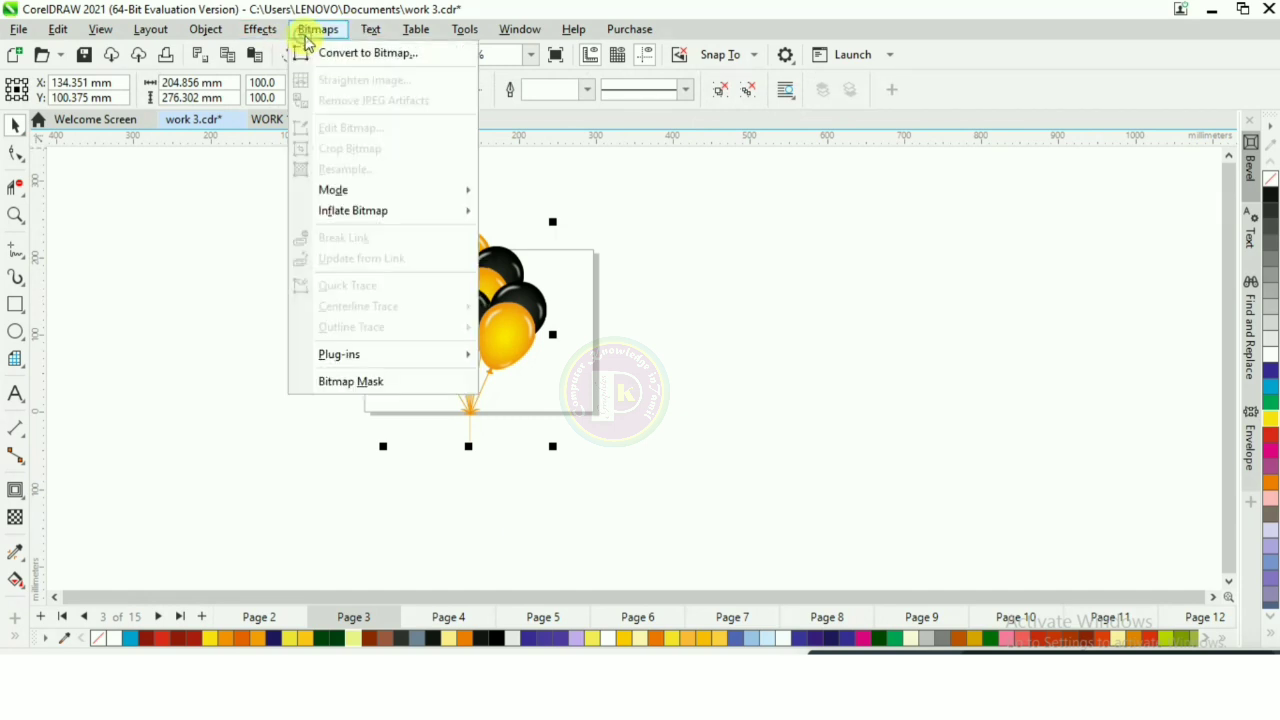
left_click(350, 55)
left_click(664, 450)
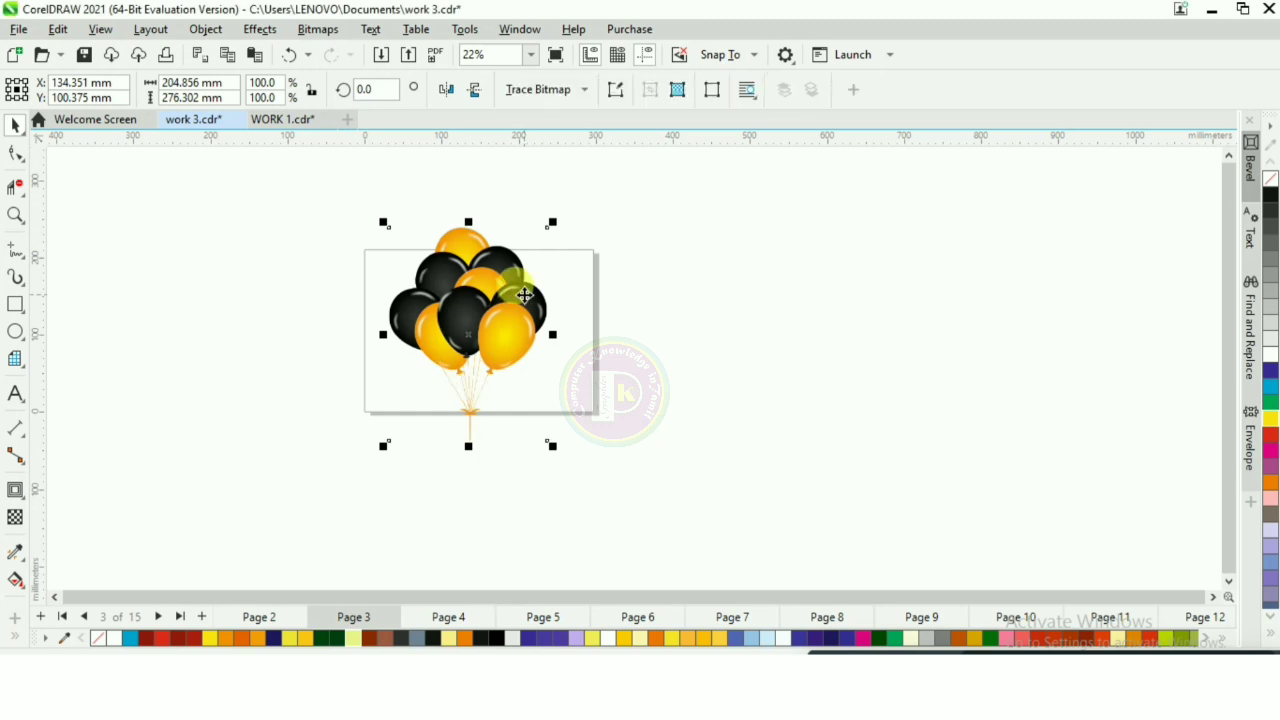
Copy the balloon bitmap to page 4, mirror it vertically and shrink it to about 34 × 46 mm at the frame's upper-left corner
left_click(448, 617)
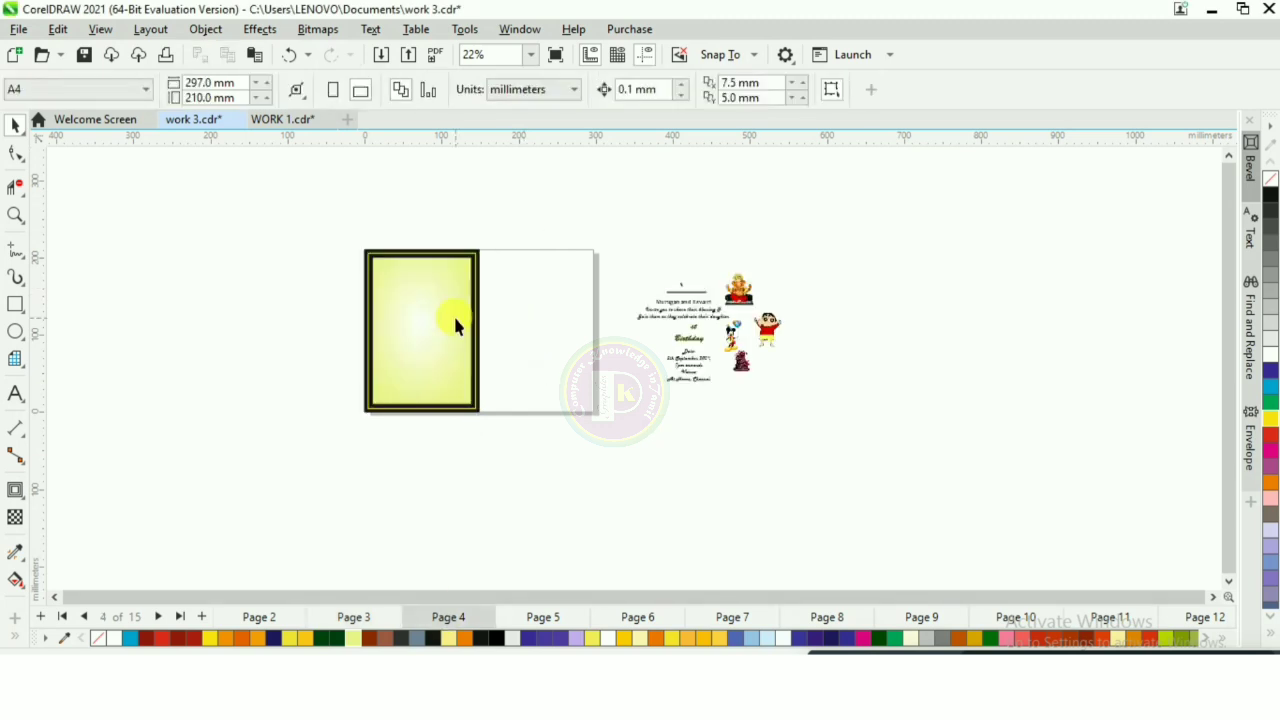
key("ctrl+v")
scroll(428, 221, "up", 2)
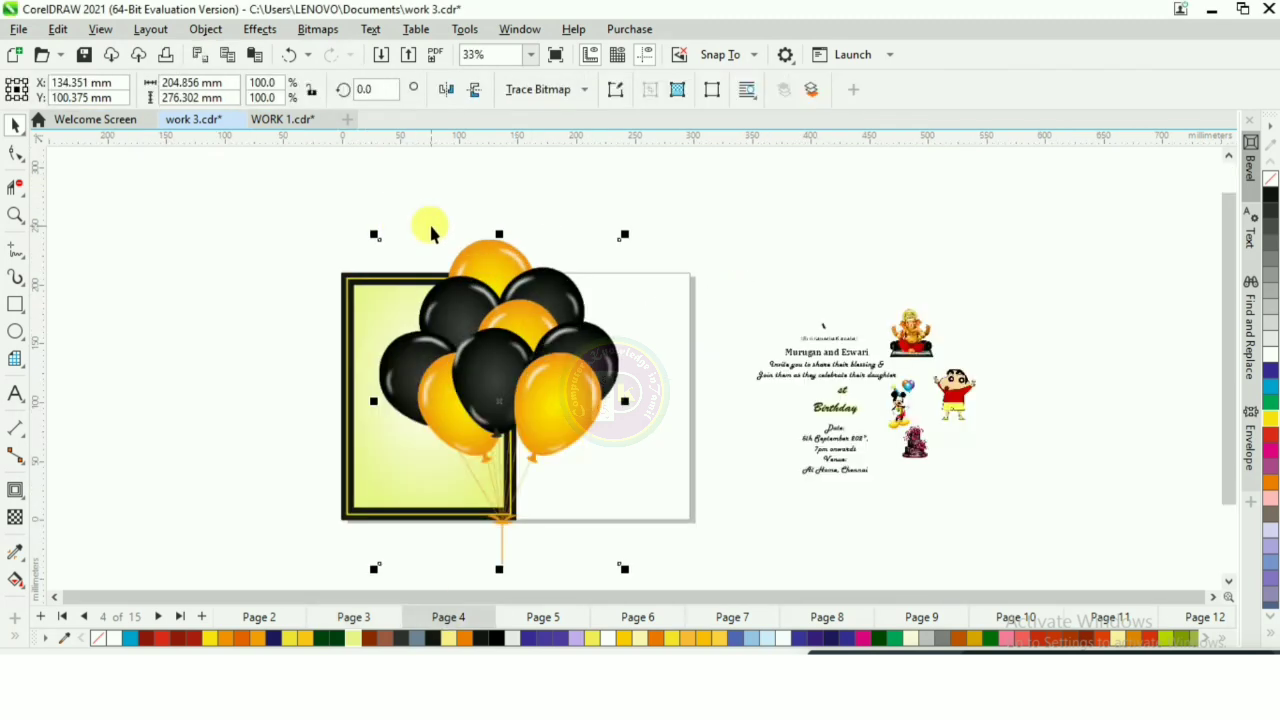
left_click(480, 89)
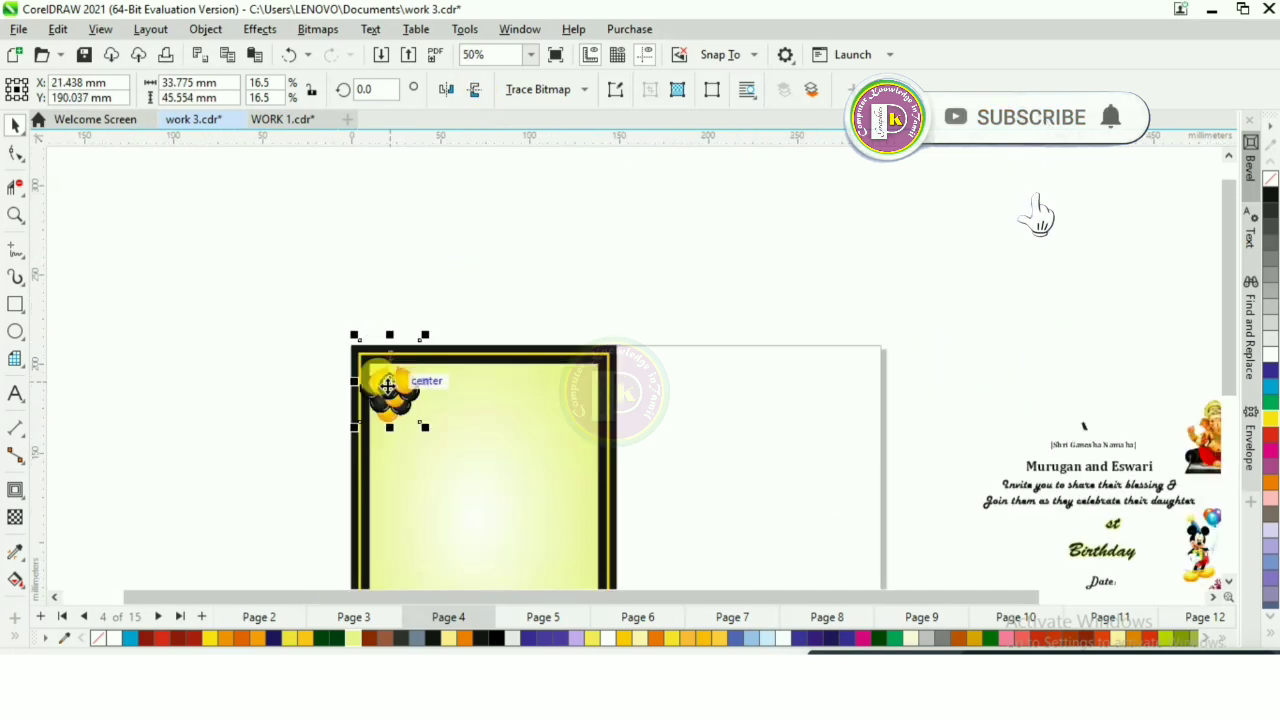
Rotate the balloons by about 40 degrees and position them across the frame's upper-left corner with the strings pointing outward
left_click(388, 385)
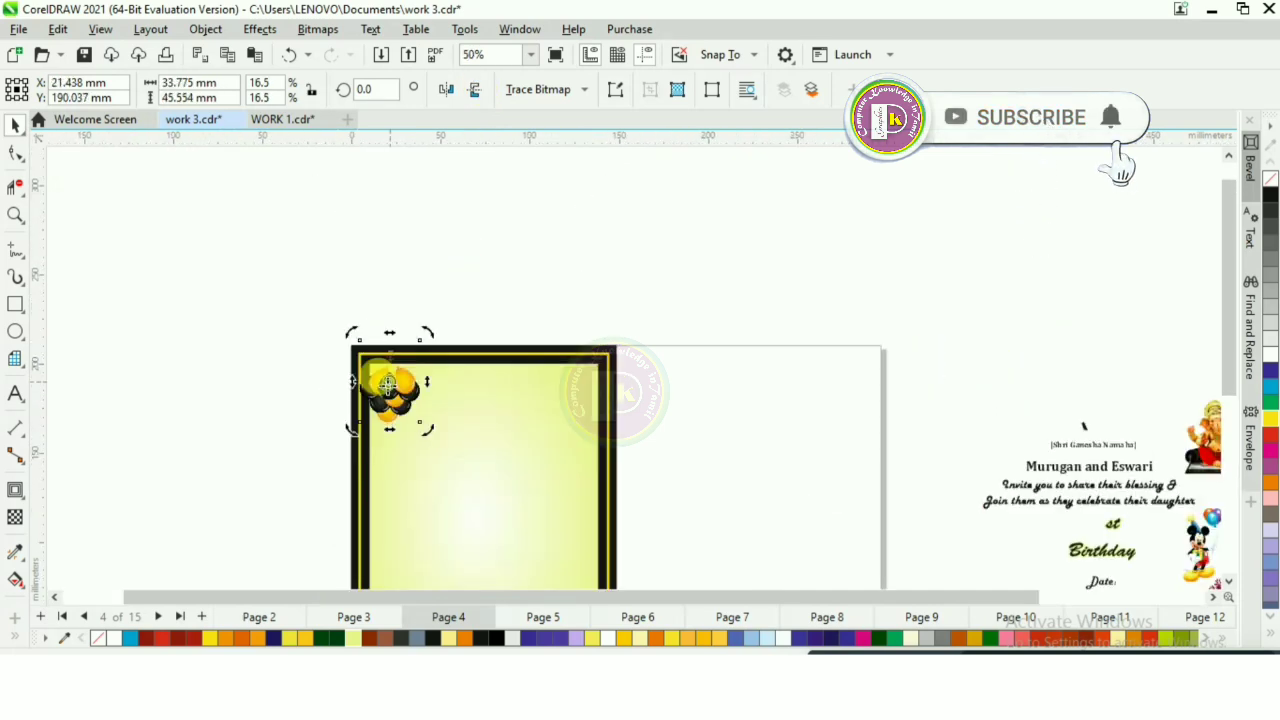
left_click_drag(428, 428, 440, 383)
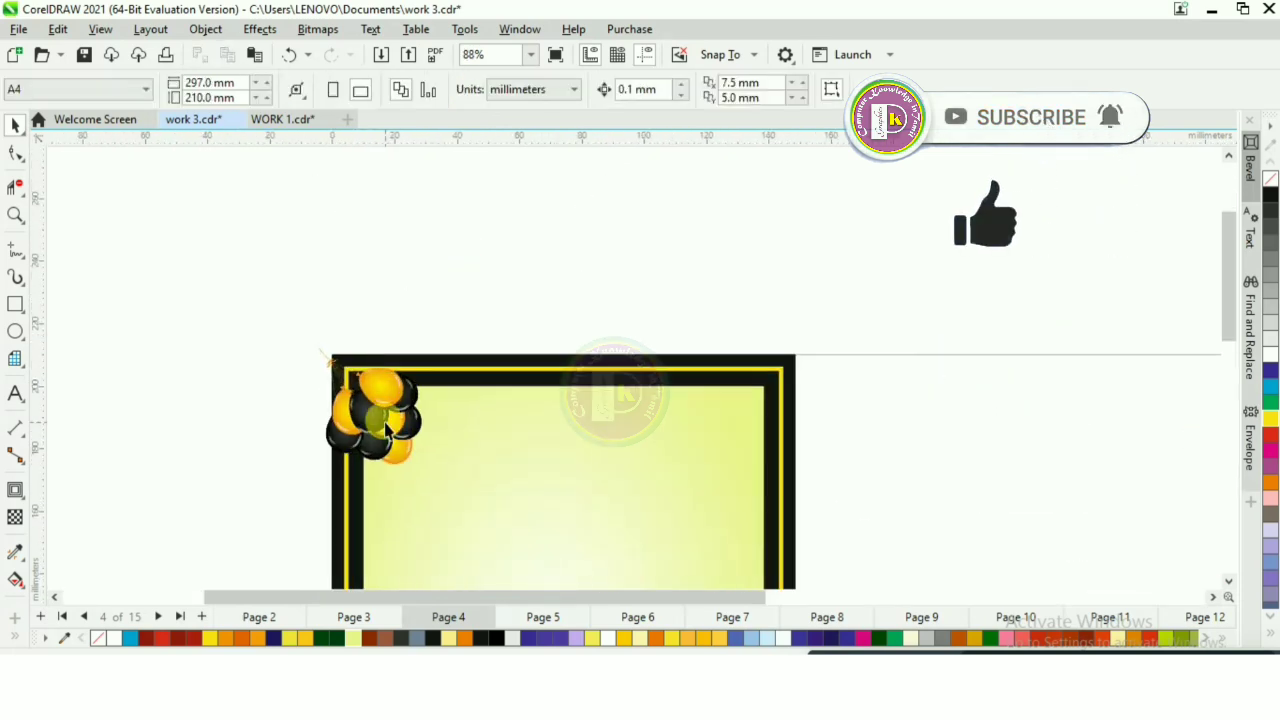
left_click(385, 423)
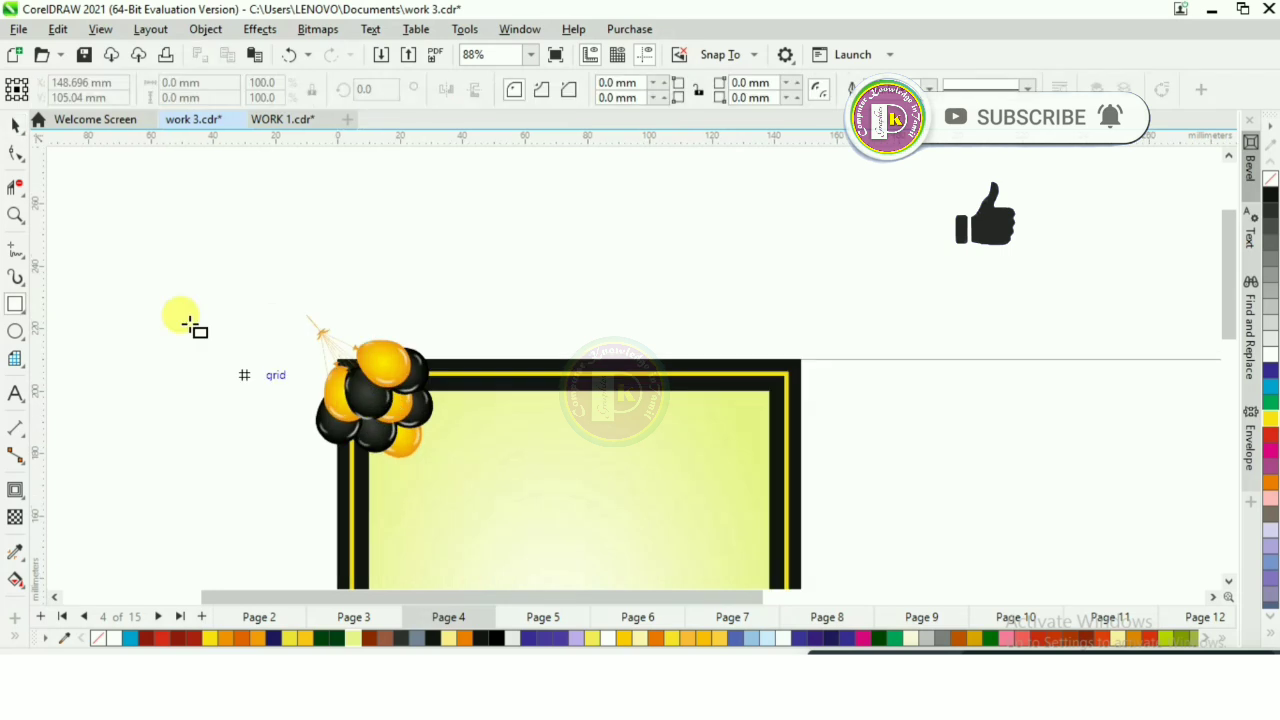
Draw a rectangle of about 39 × 91 mm against the frame's left edge, trim the overhanging balloons with it, and move it aside
mouse_move(217, 268)
left_mouse_down()
mouse_move(252, 297)
mouse_move(340, 562)
left_mouse_up()
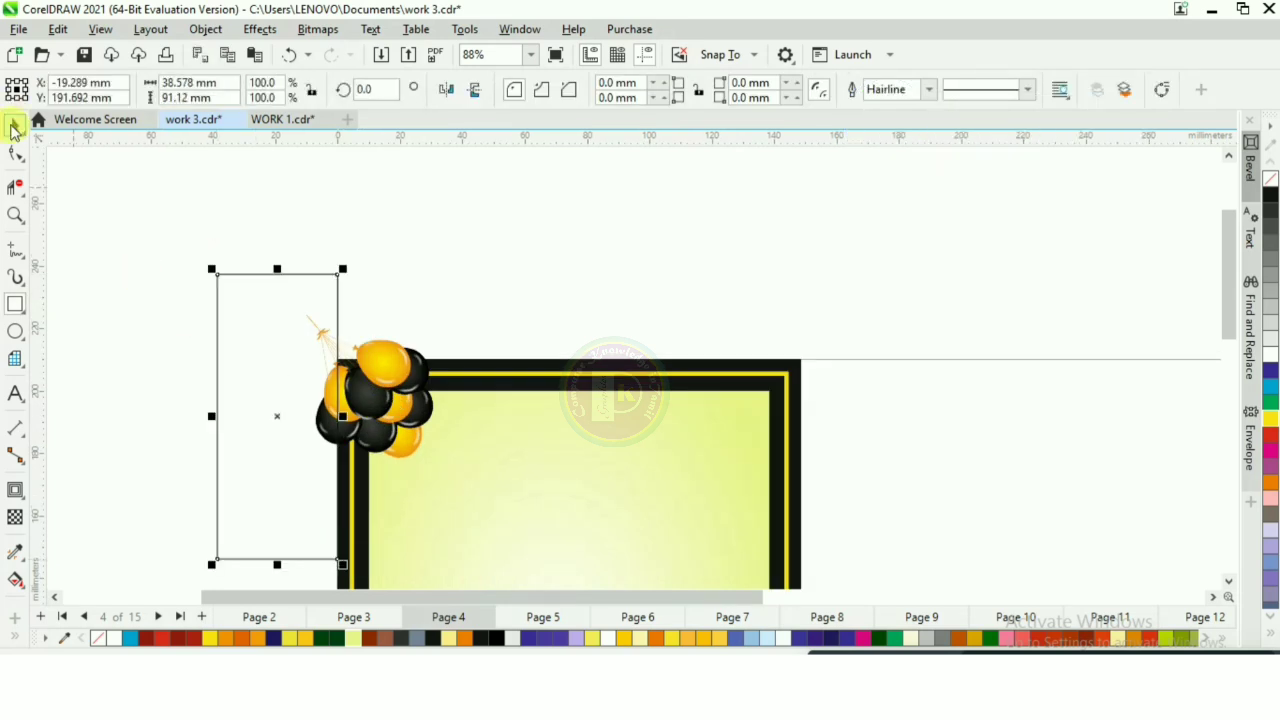
left_click_drag(66, 198, 500, 537)
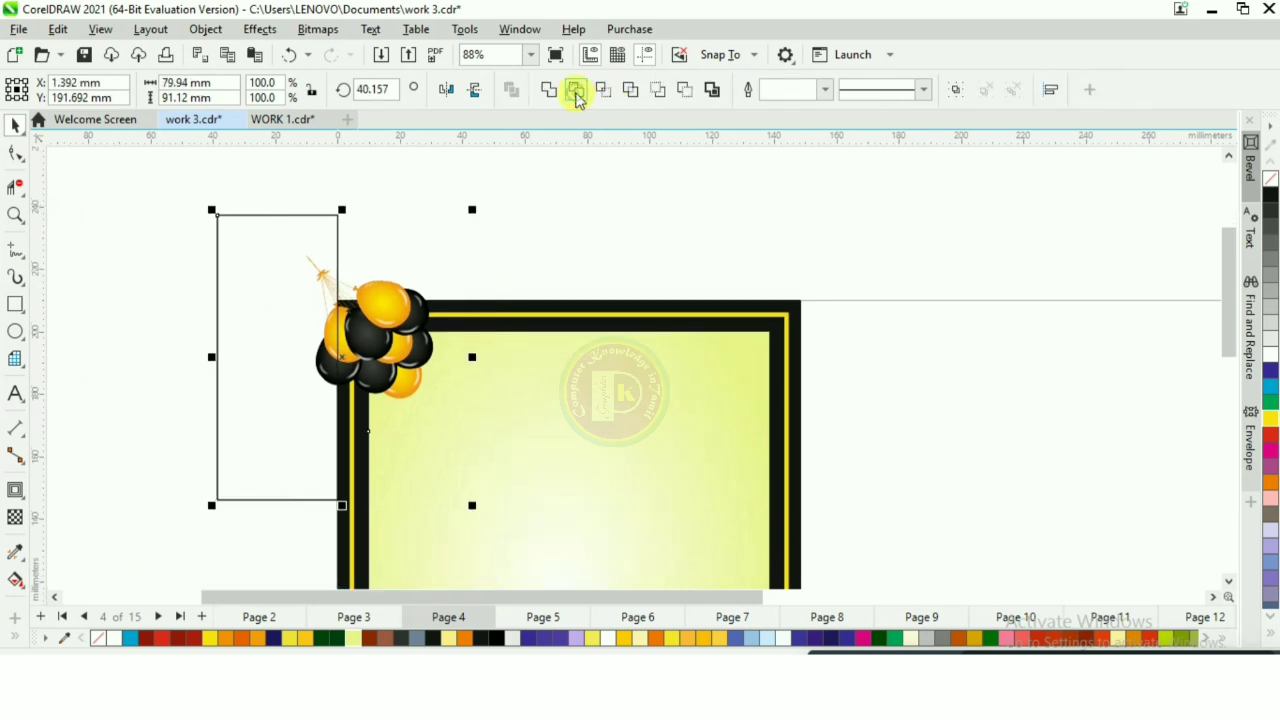
left_click(577, 92)
left_click_drag(258, 325, 226, 327)
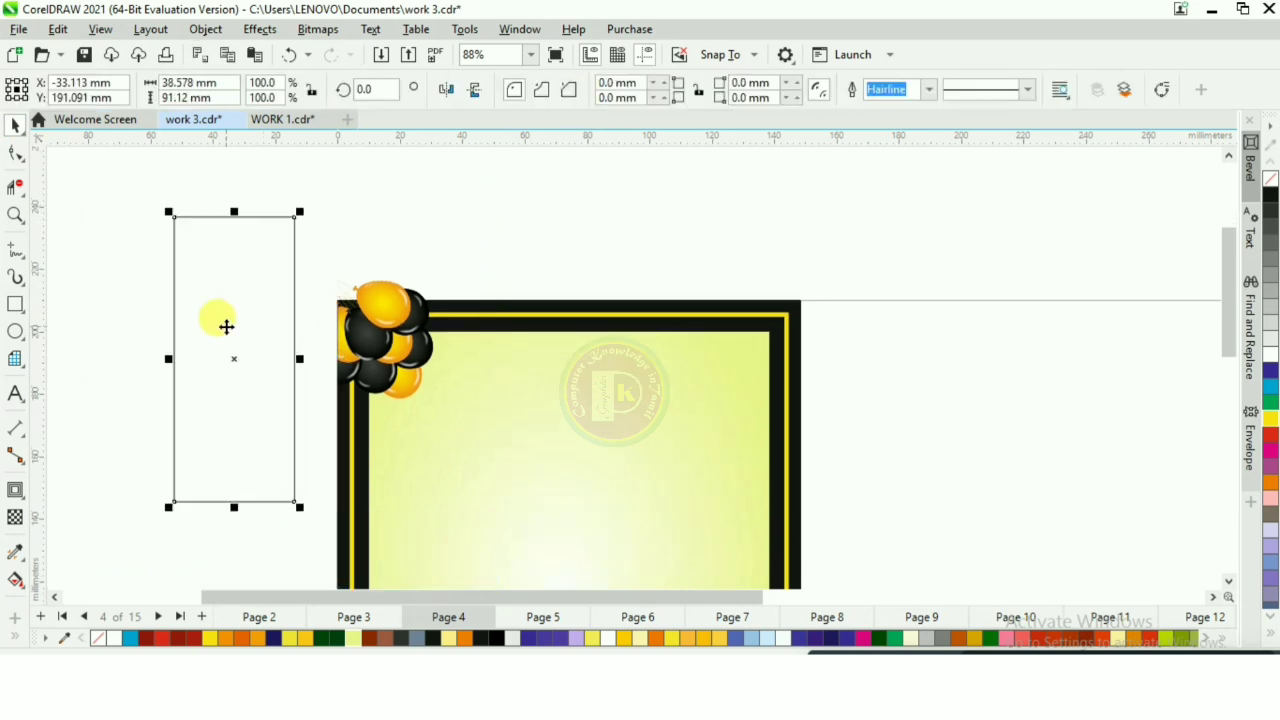
Rotate the cutting rectangle to 90 degrees, place it against the frame's top edge, trim the overhanging balloons with it, and delete it
left_click(377, 91)
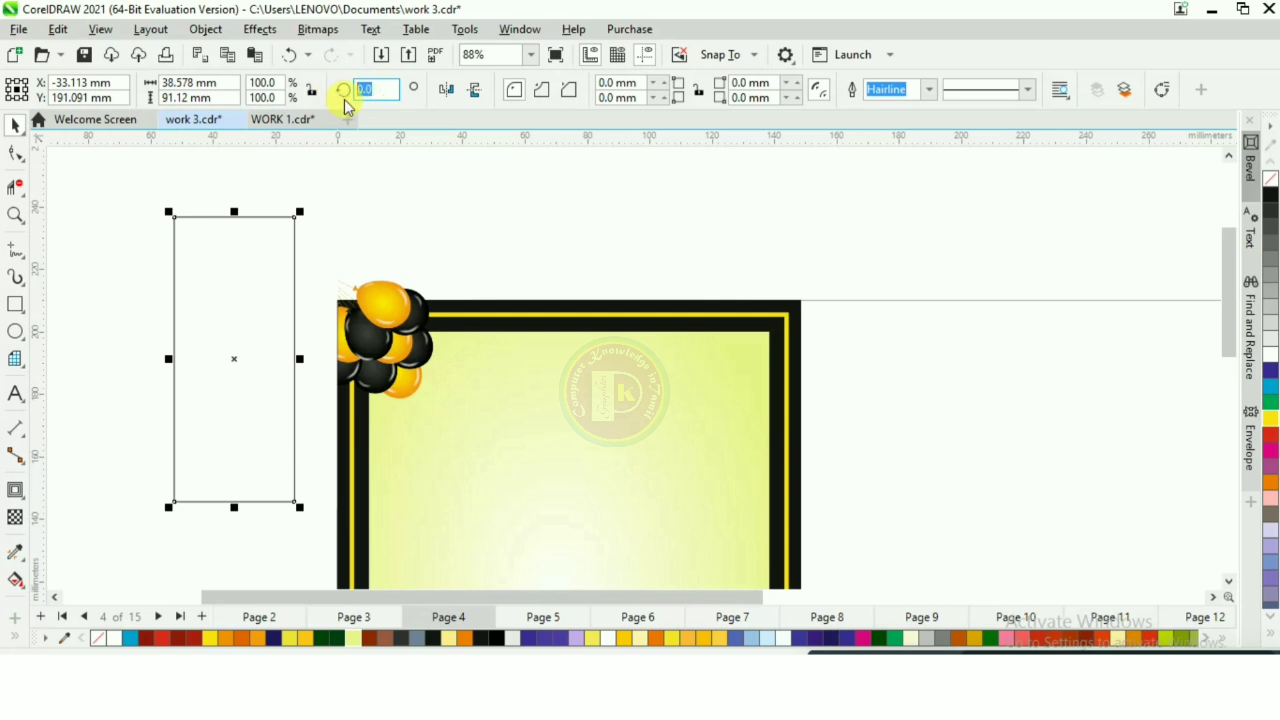
type("9")
key("Return")
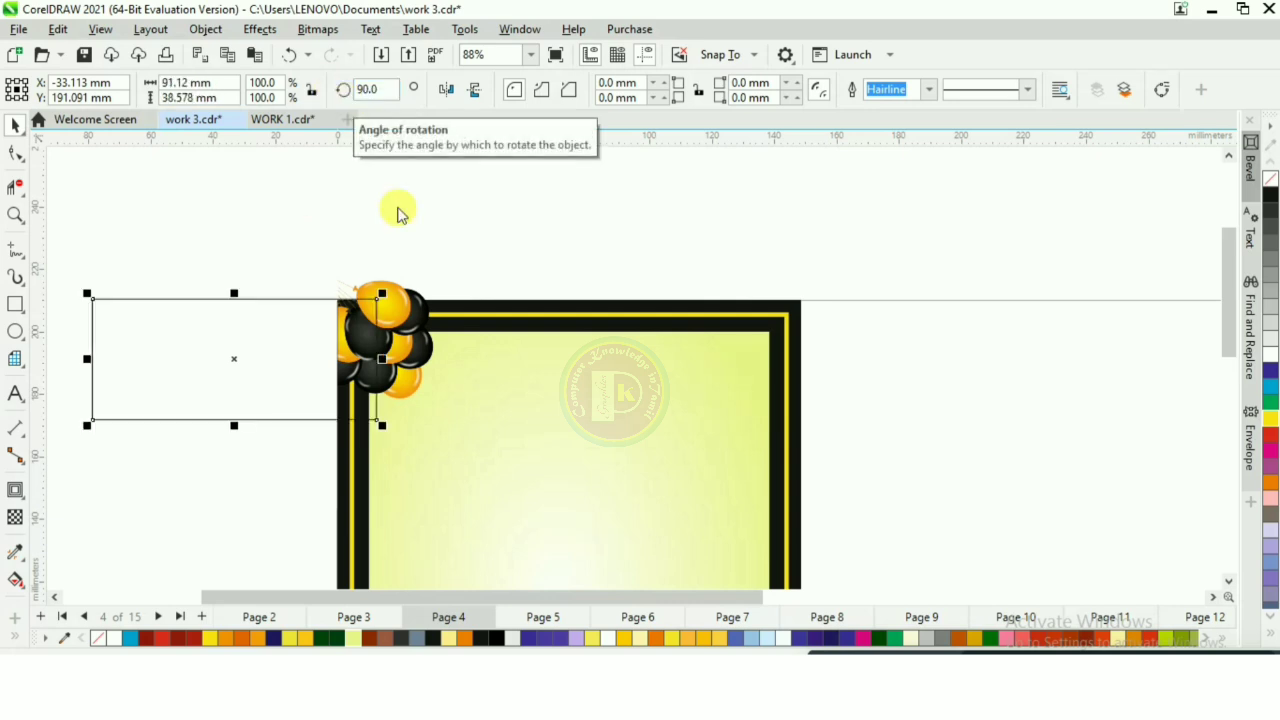
left_click_drag(230, 362, 432, 233)
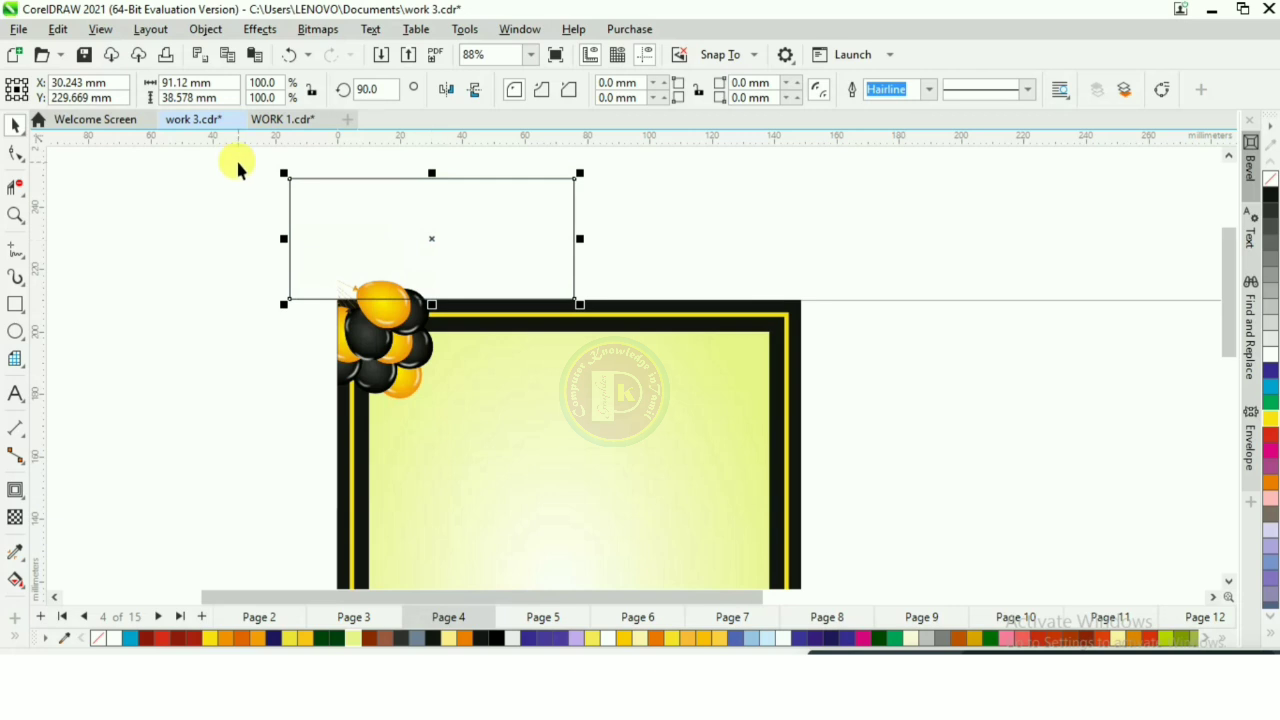
left_click_drag(238, 163, 617, 466)
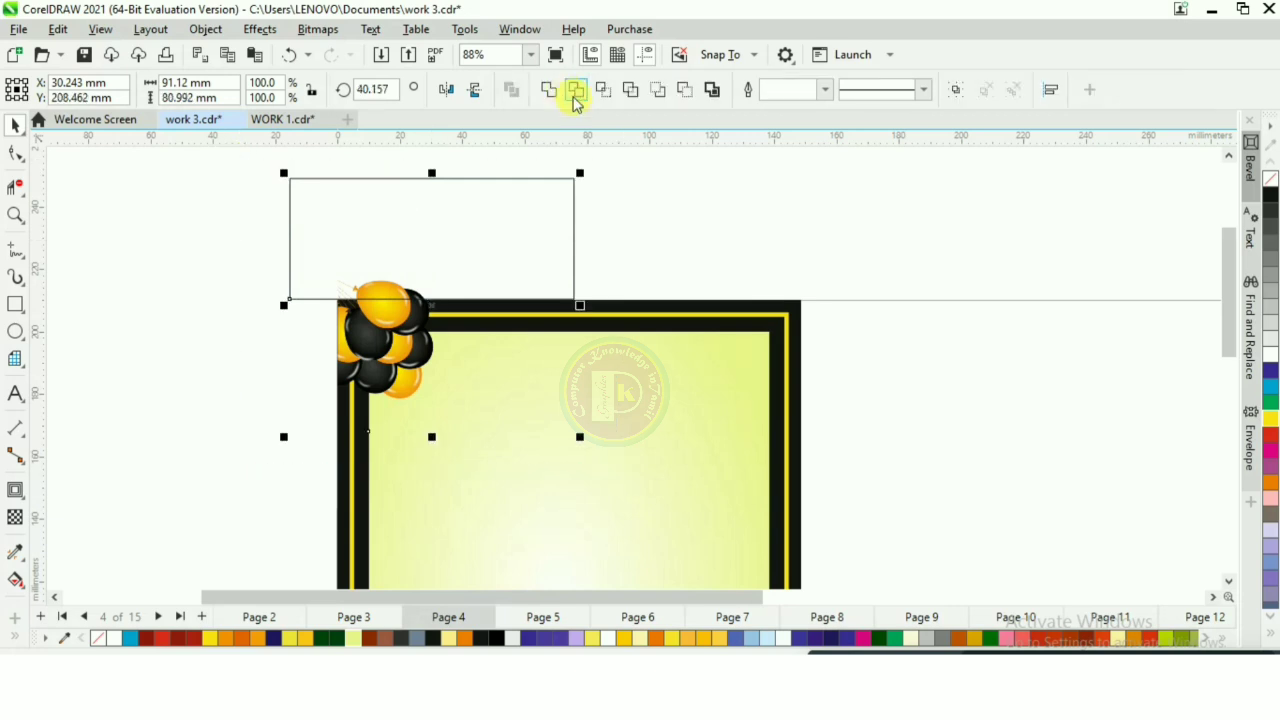
left_click(385, 260)
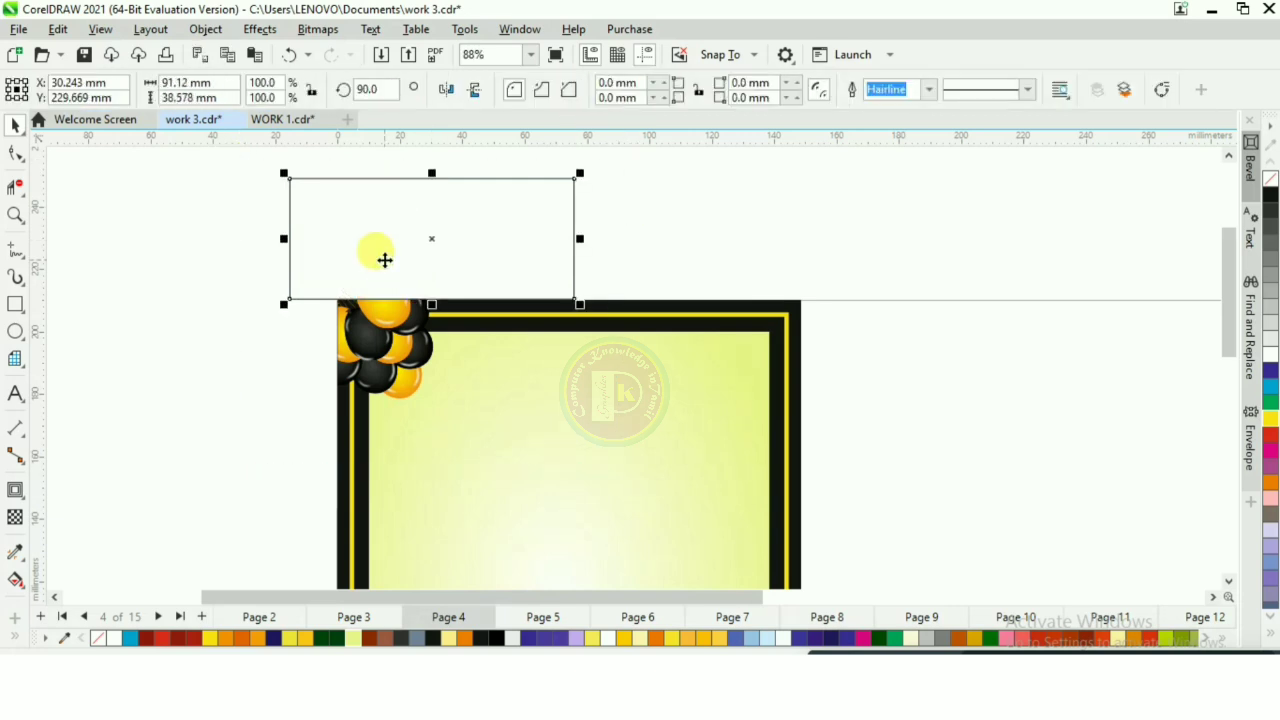
key("Delete")
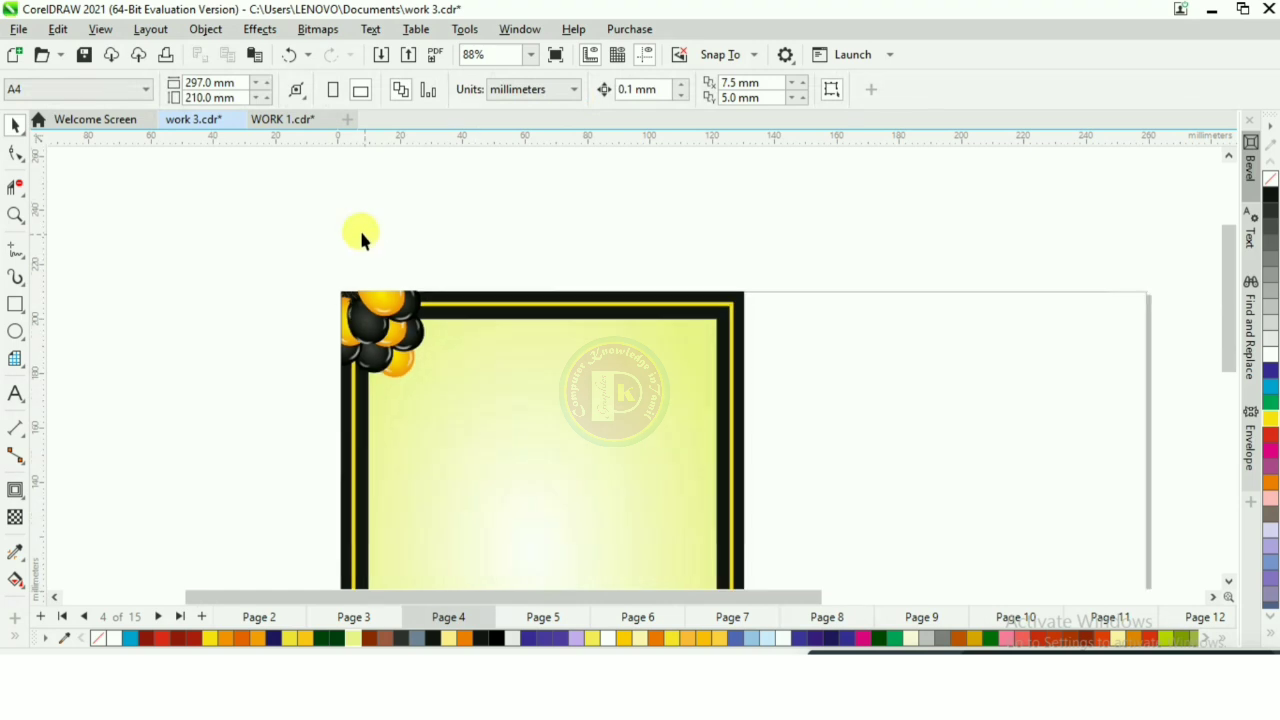
Duplicate the trimmed corner balloons, mirror the copy horizontally, and place it in the frame's upper-right corner
scroll(359, 228, "down", 2)
scroll(372, 265, "up", 1)
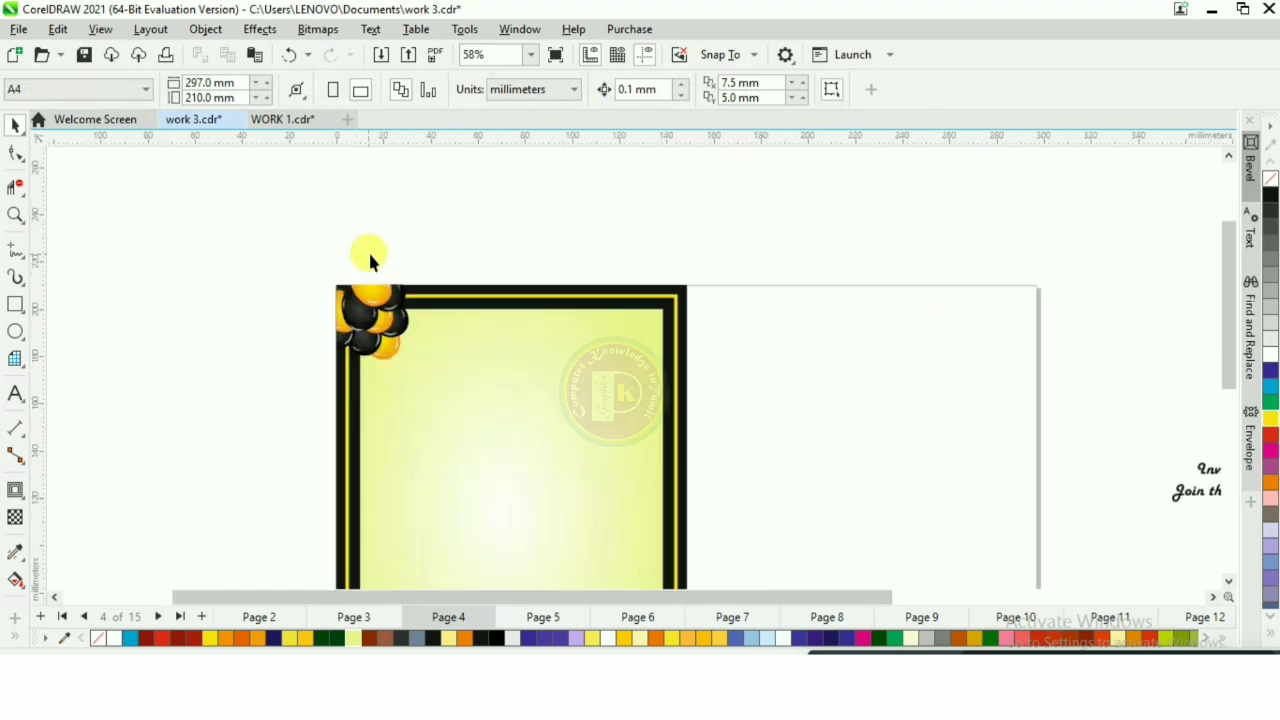
left_click(368, 312)
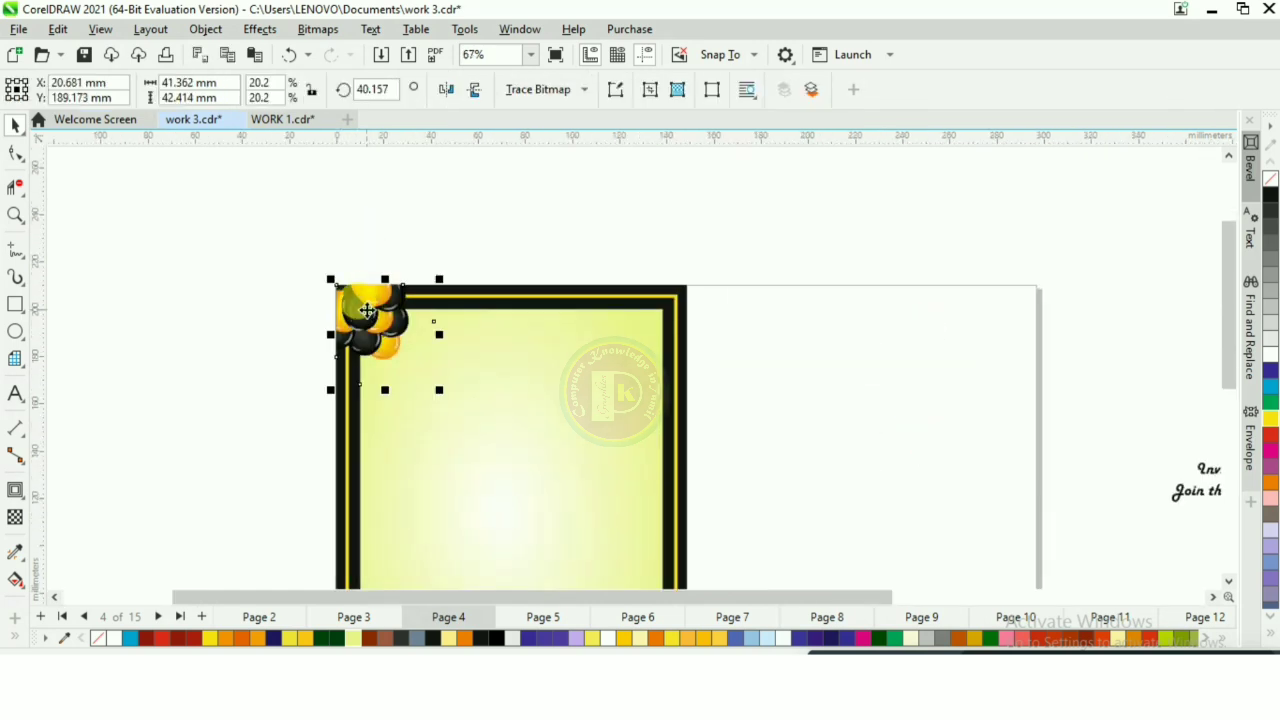
key("ctrl+d")
left_click(445, 92)
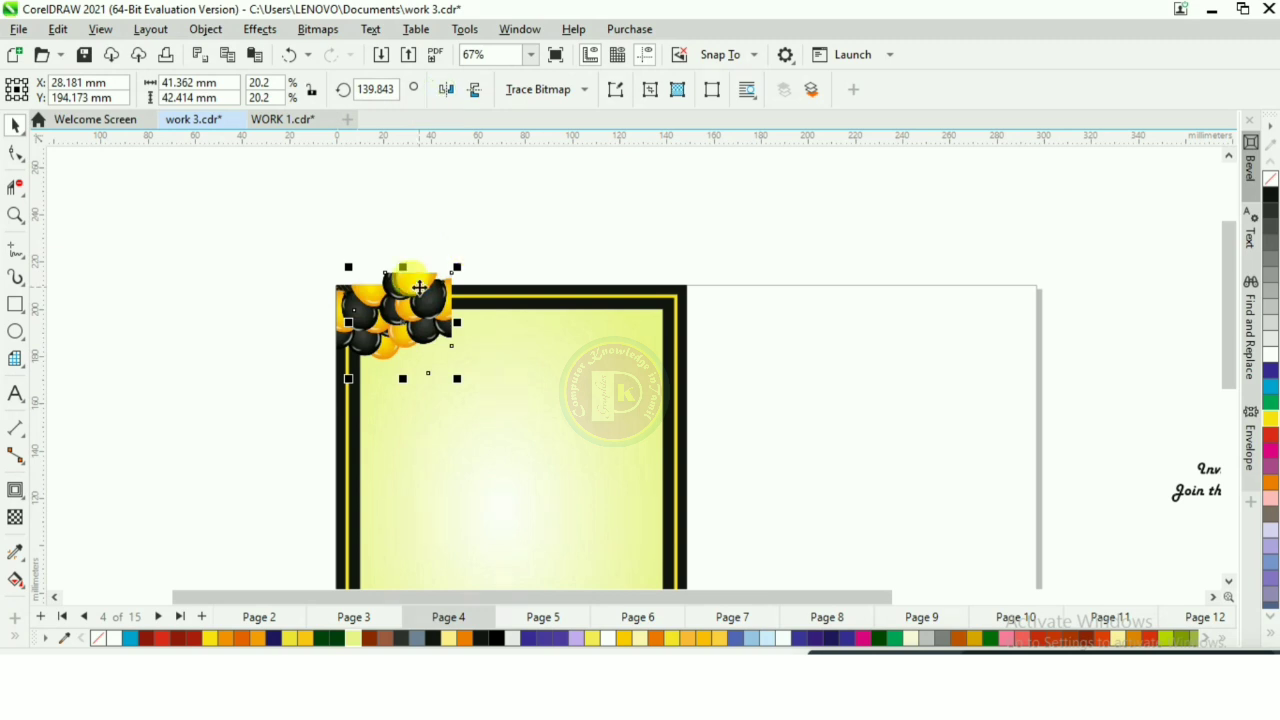
left_click_drag(538, 296, 651, 300)
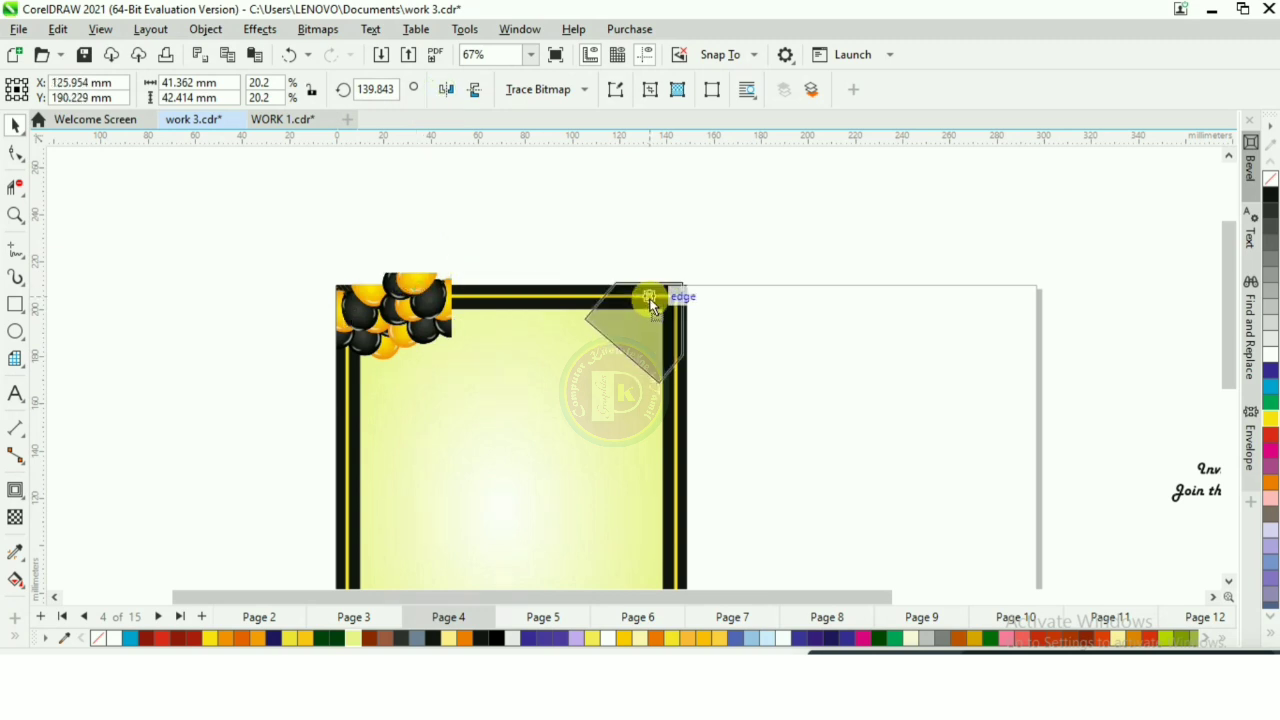
scroll(449, 271, "down", 1)
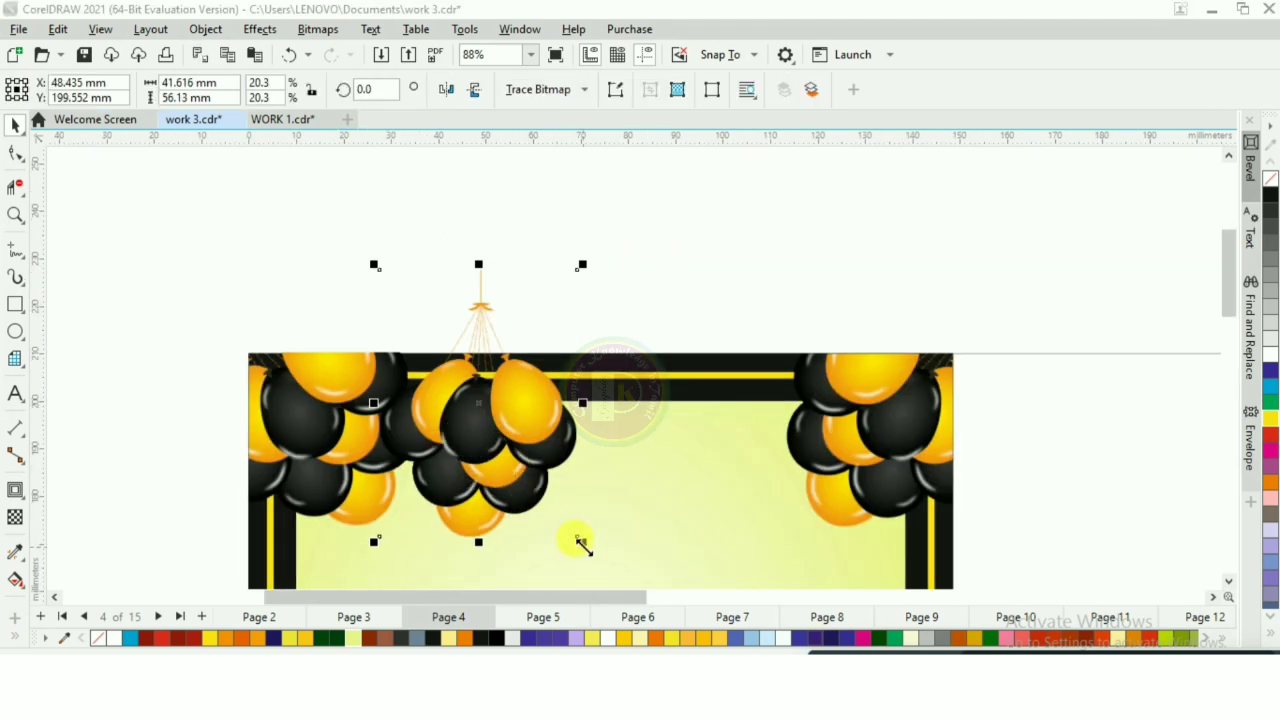
Shrink the balloon bunch on the top border to about 33 × 44 mm and trim its overhang with a rectangle of about 55 × 12 mm
left_click_drag(581, 537, 543, 483)
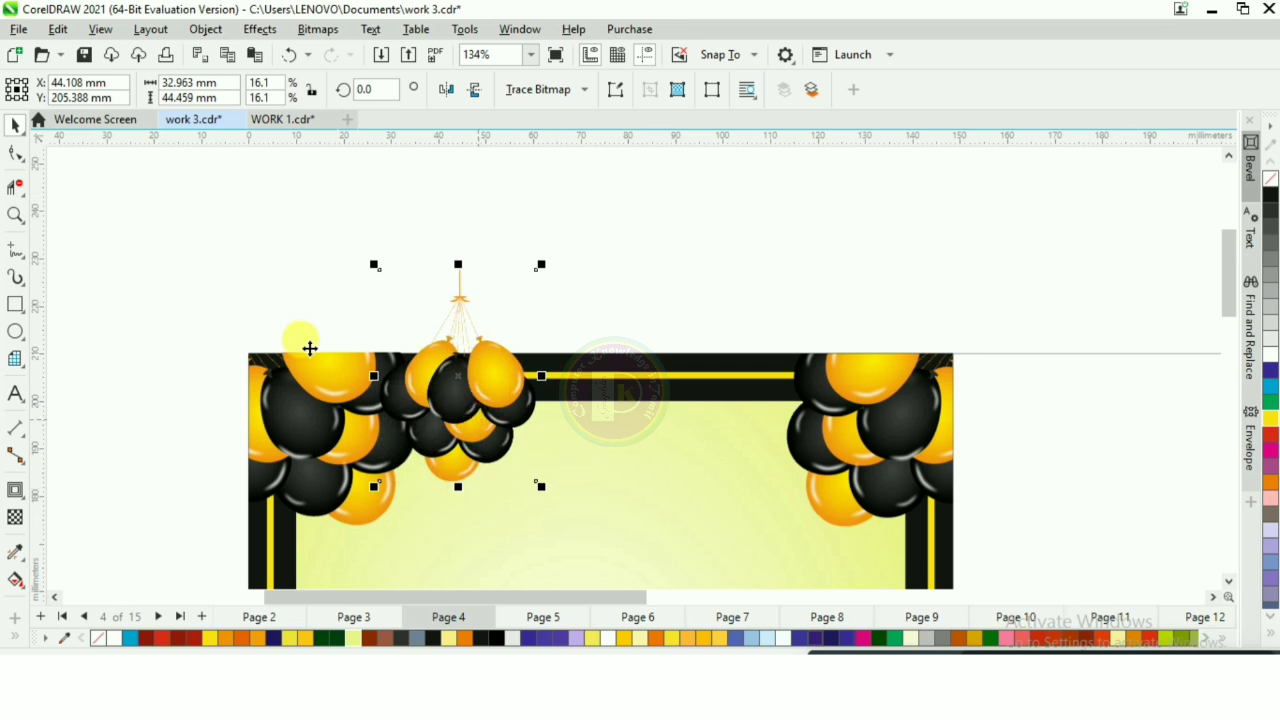
left_click(22, 303)
left_click_drag(295, 297, 557, 352)
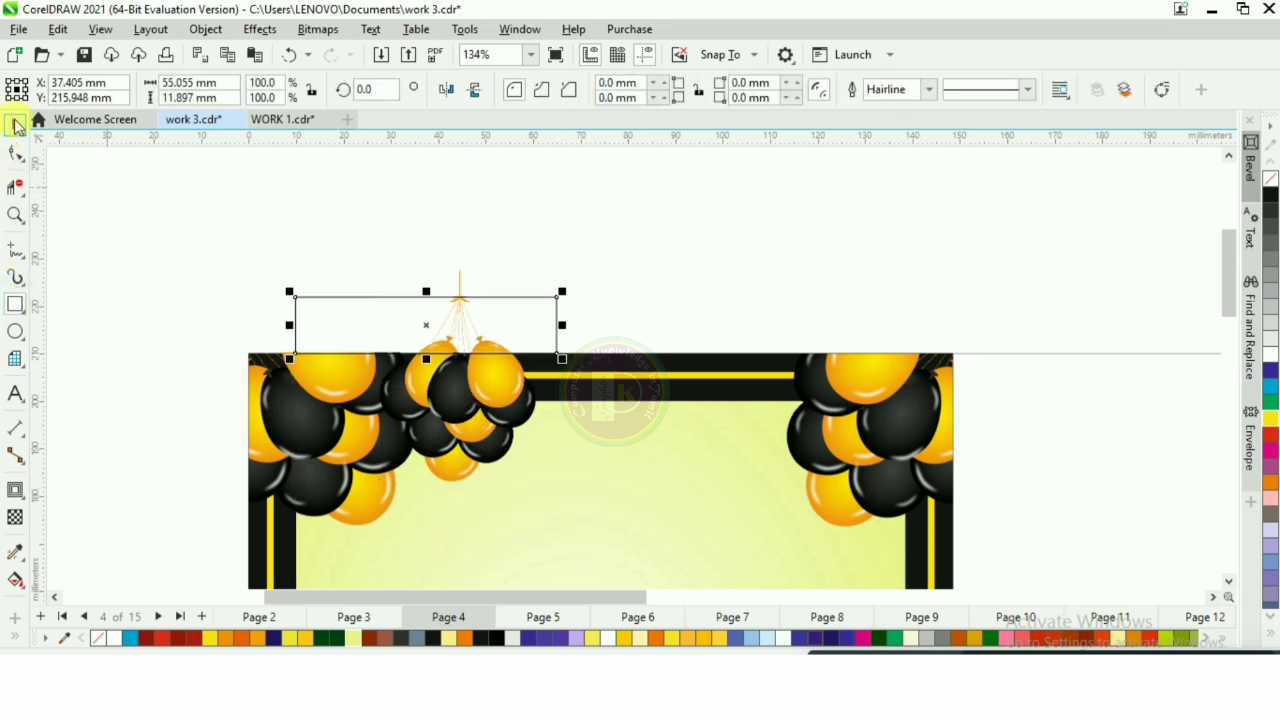
key("space")
left_click_drag(263, 210, 729, 487)
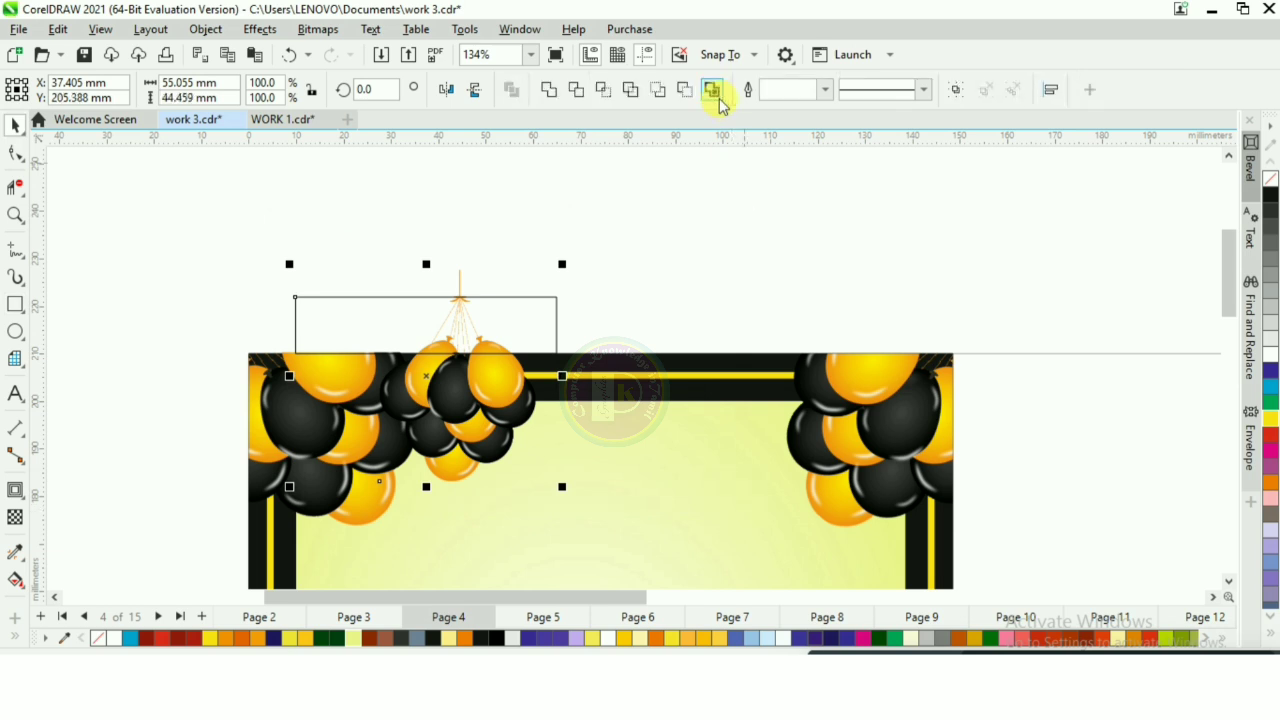
left_click(575, 92)
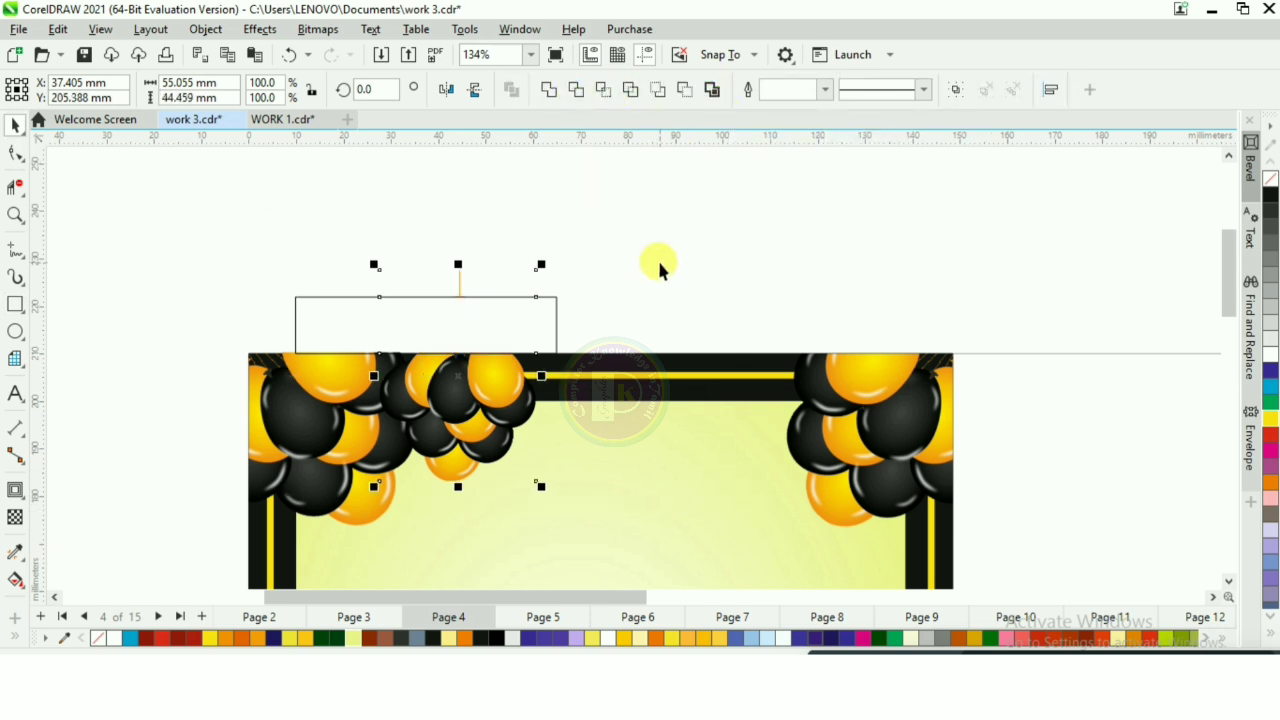
Copy the small trimmed bunch beside the right corner balloons, and mirror both the copy and the original horizontally
left_click_drag(450, 466, 486, 442)
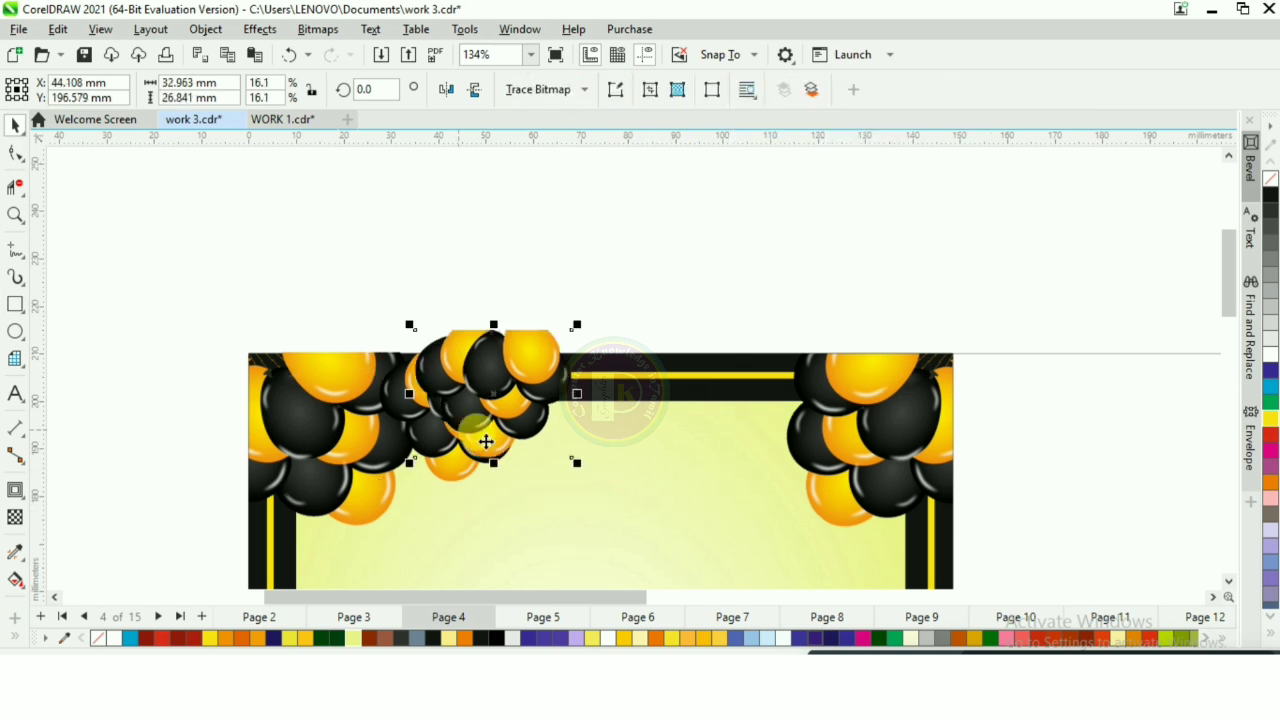
left_click_drag(500, 366, 745, 408)
left_click(475, 92)
left_click(475, 92)
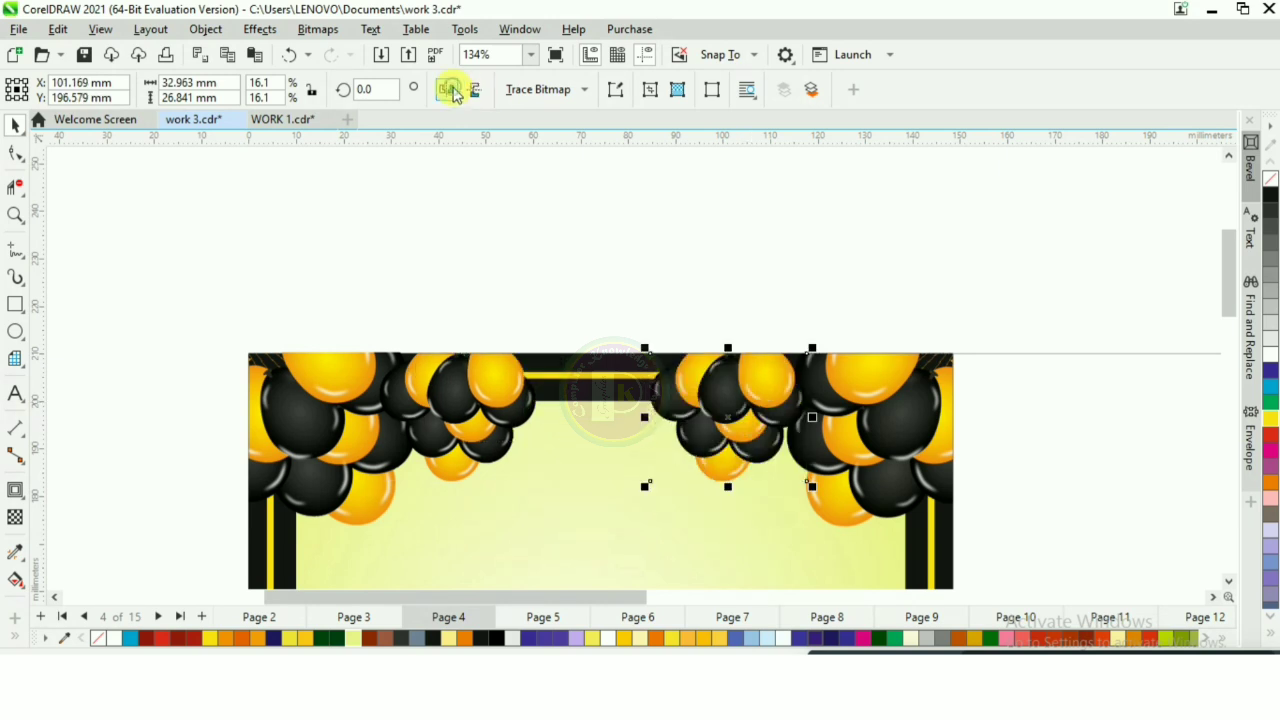
left_click(449, 91)
left_click(465, 423)
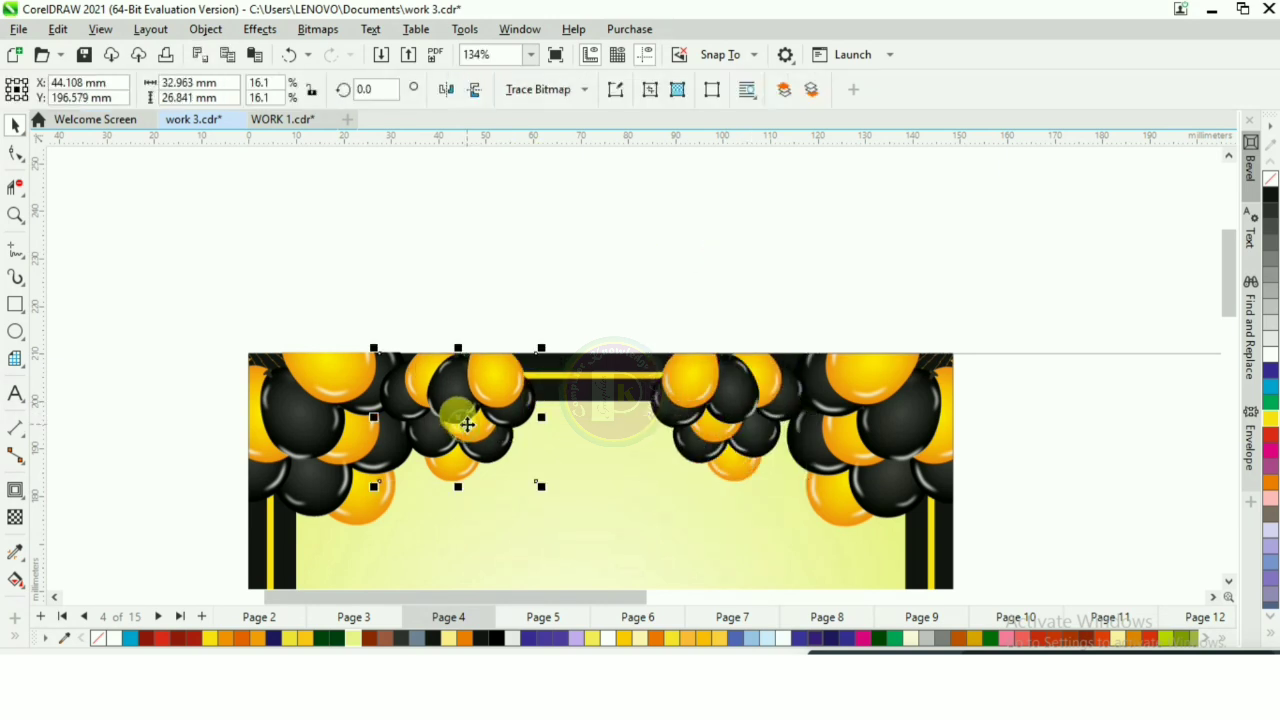
left_click(447, 91)
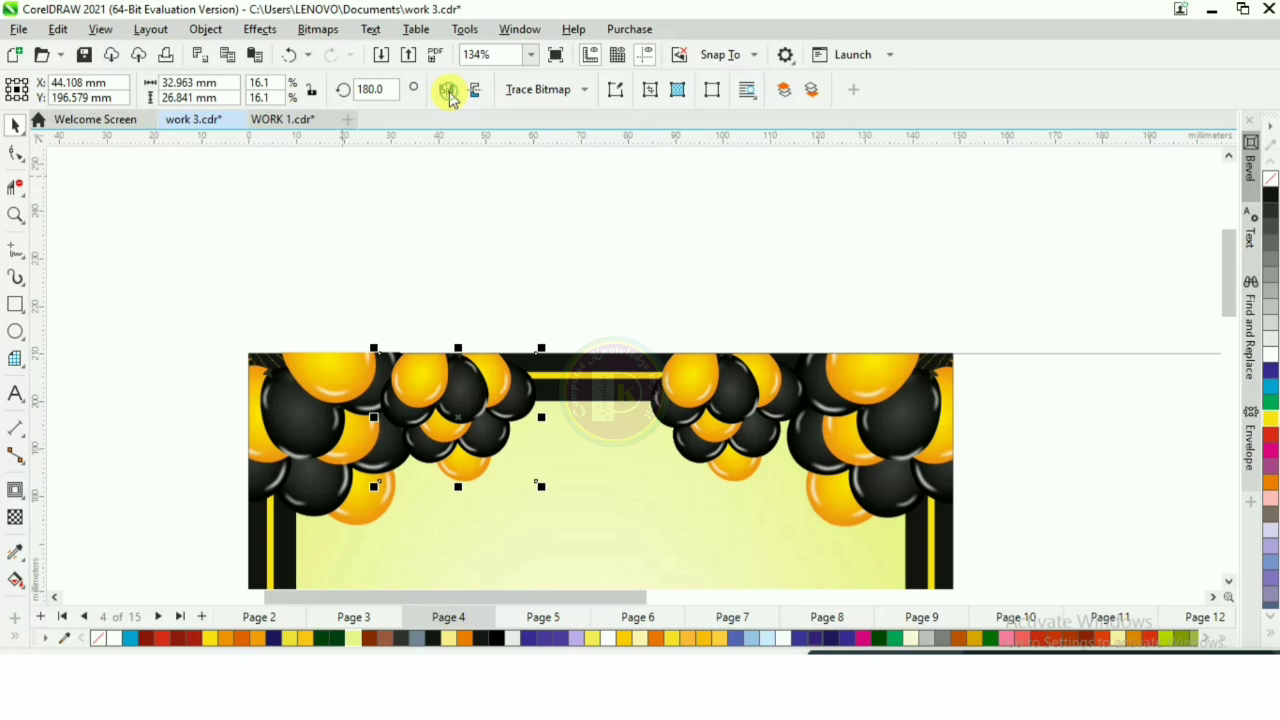
Copy the small balloon bunch to the middle of the top border to close the gap, and save the document
left_click(532, 262)
left_click(464, 446)
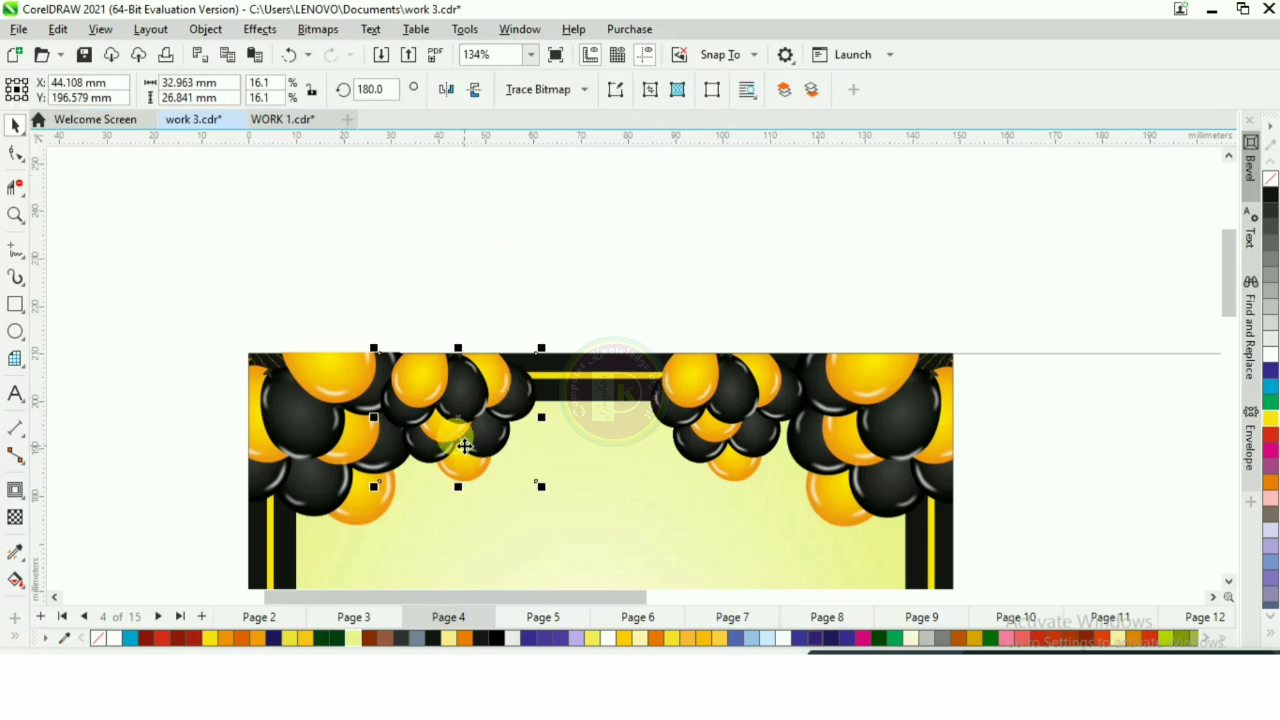
left_click_drag(464, 446, 511, 467)
left_click_drag(562, 416, 566, 409)
left_click(530, 233)
scroll(528, 232, "down", 7)
scroll(530, 270, "up", 1)
key("ctrl+s")
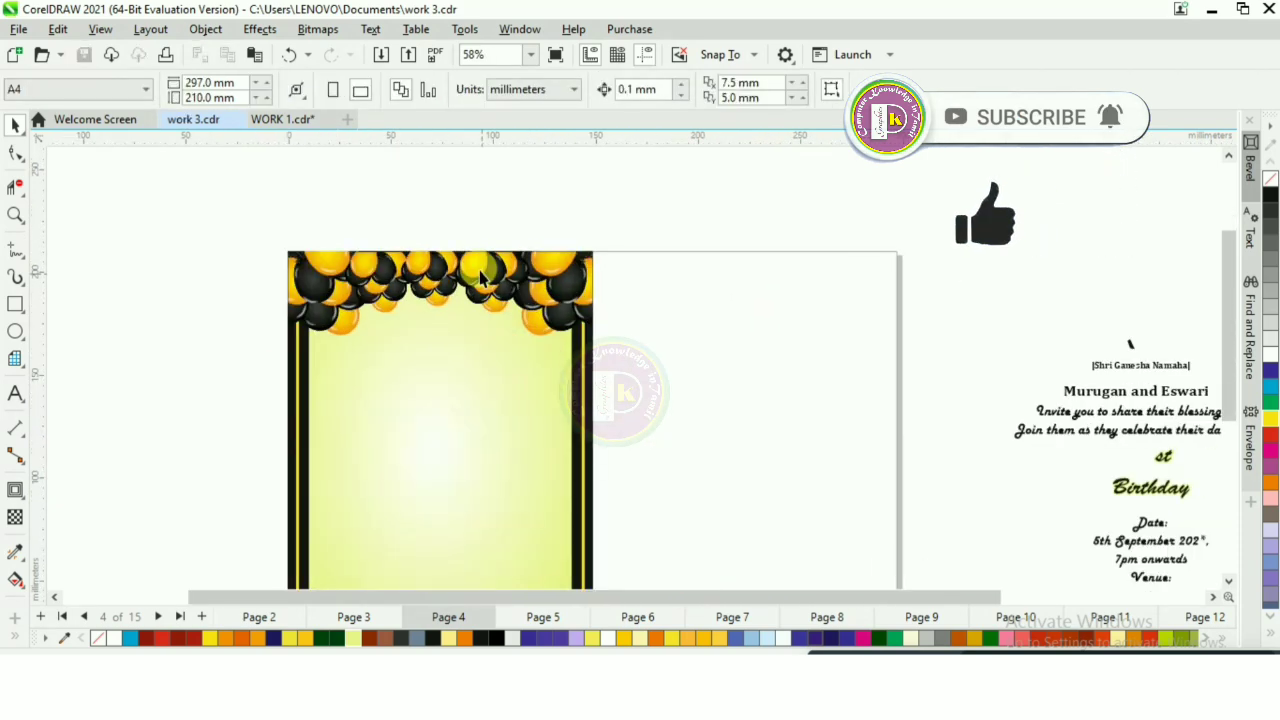
Place the Ganesha picture at small size on the card, centred just below the middle balloons
scroll(481, 278, "down", 1)
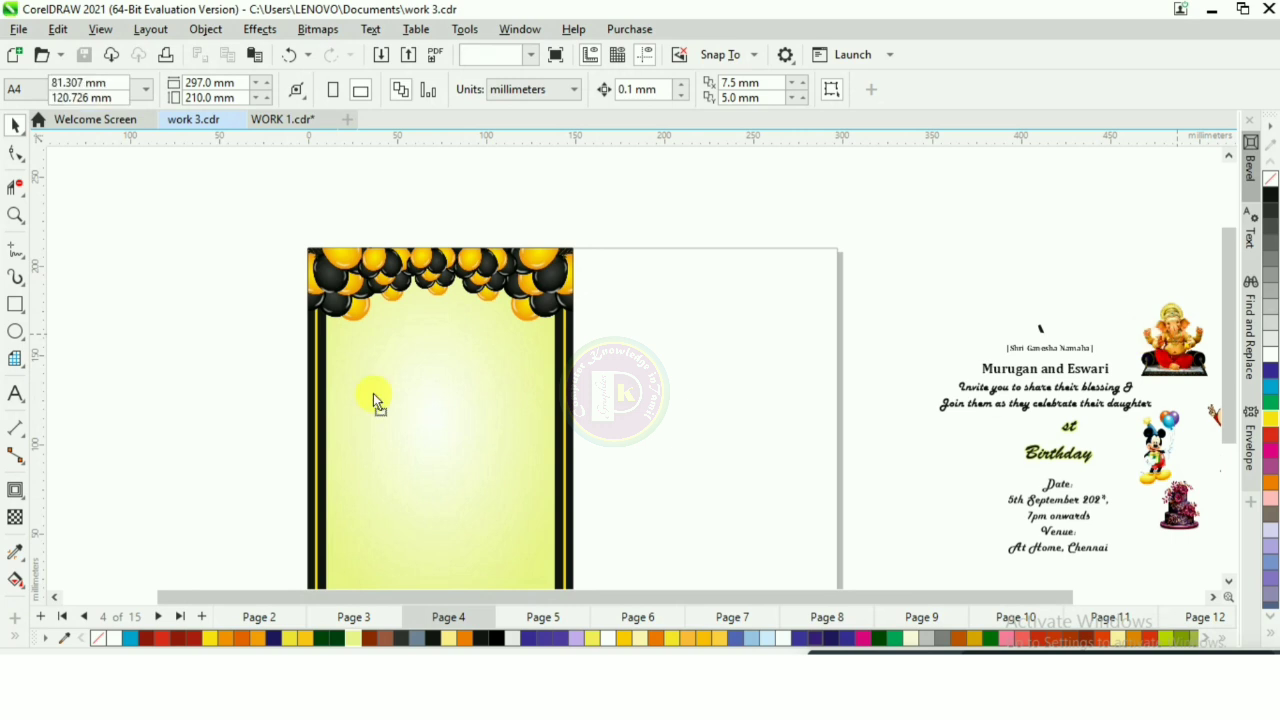
left_click_drag(373, 393, 438, 340)
scroll(399, 342, "up", 1)
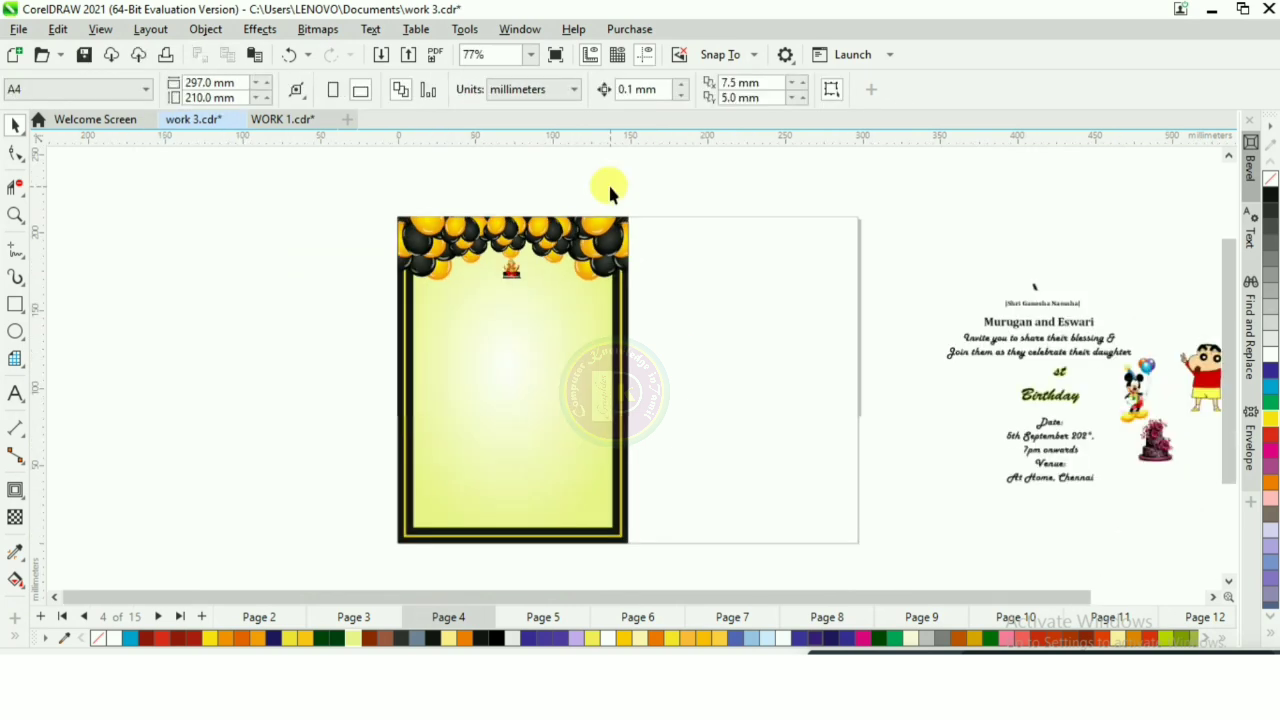
Move the "Shri Ganesha Namaha" text onto the card below the Ganesha picture and fill it red
left_click_drag(1025, 306, 509, 294)
scroll(509, 294, "up", 2)
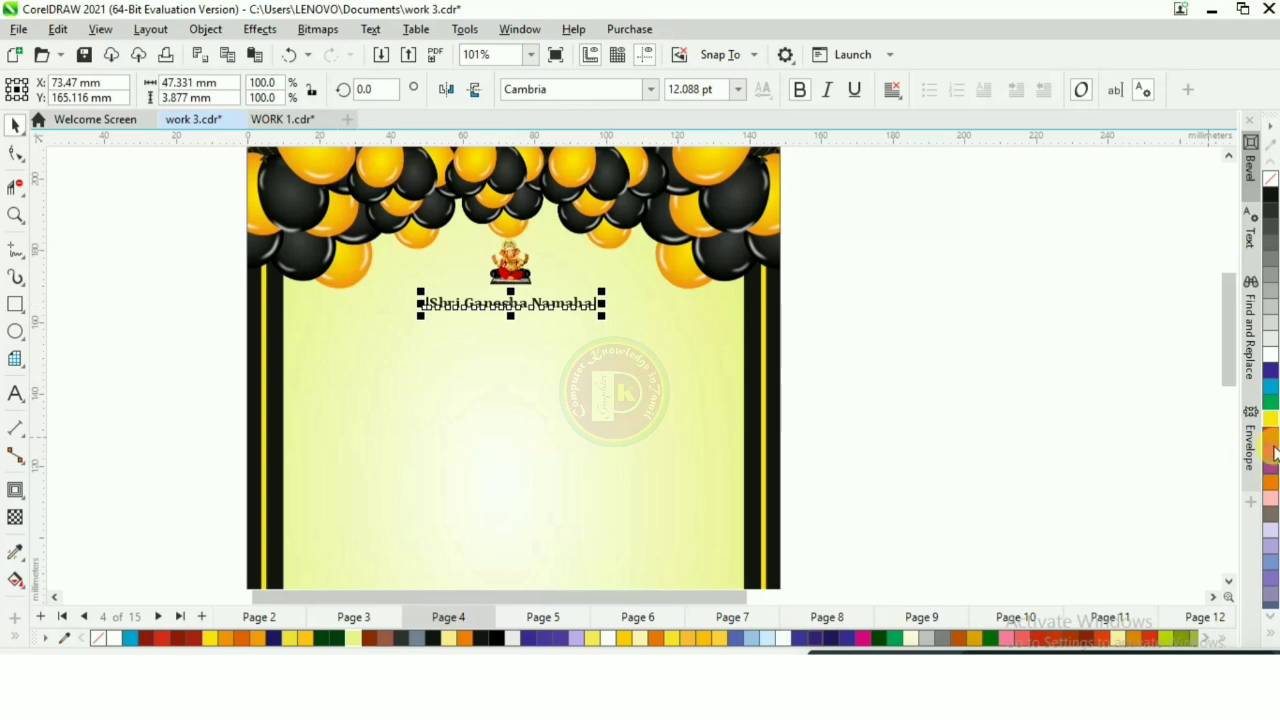
left_click(889, 287)
key("F4")
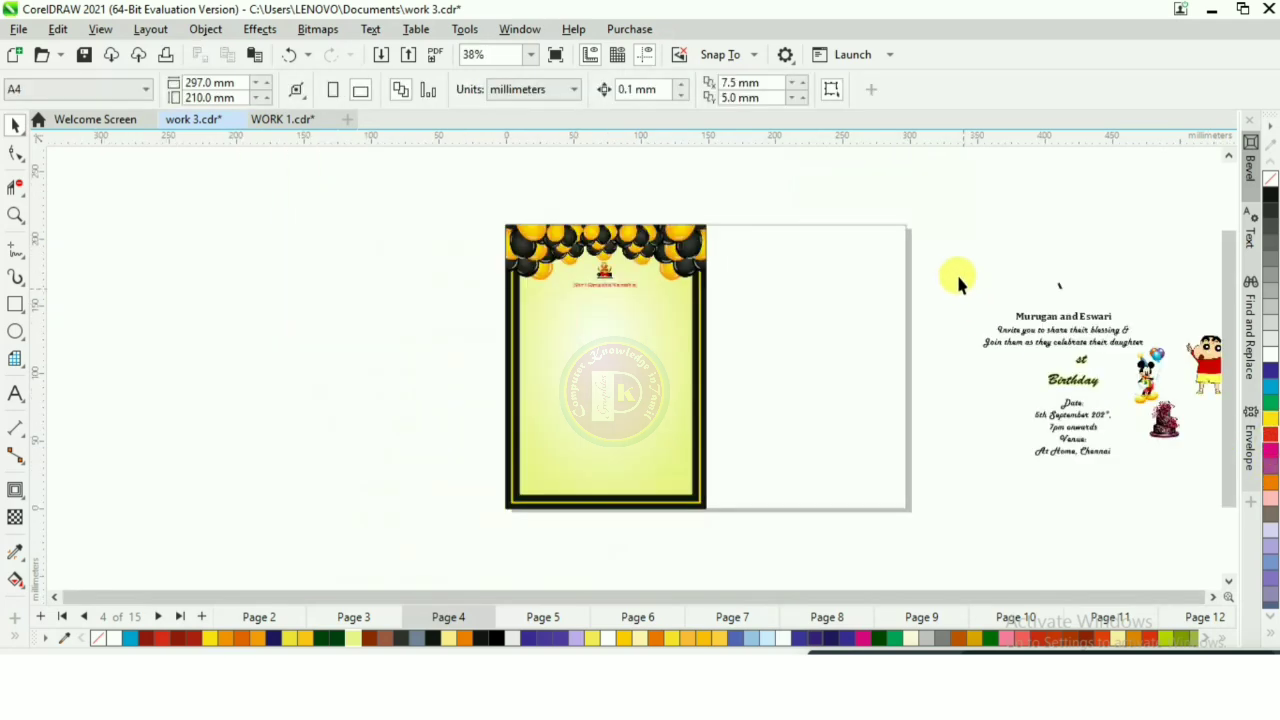
Move the parents' names and the two-line invitation text below the Ganesha line, filling the names dark red and the invitation lines red
left_click_drag(958, 277, 1168, 358)
left_click_drag(1080, 317, 611, 307)
left_click(770, 349)
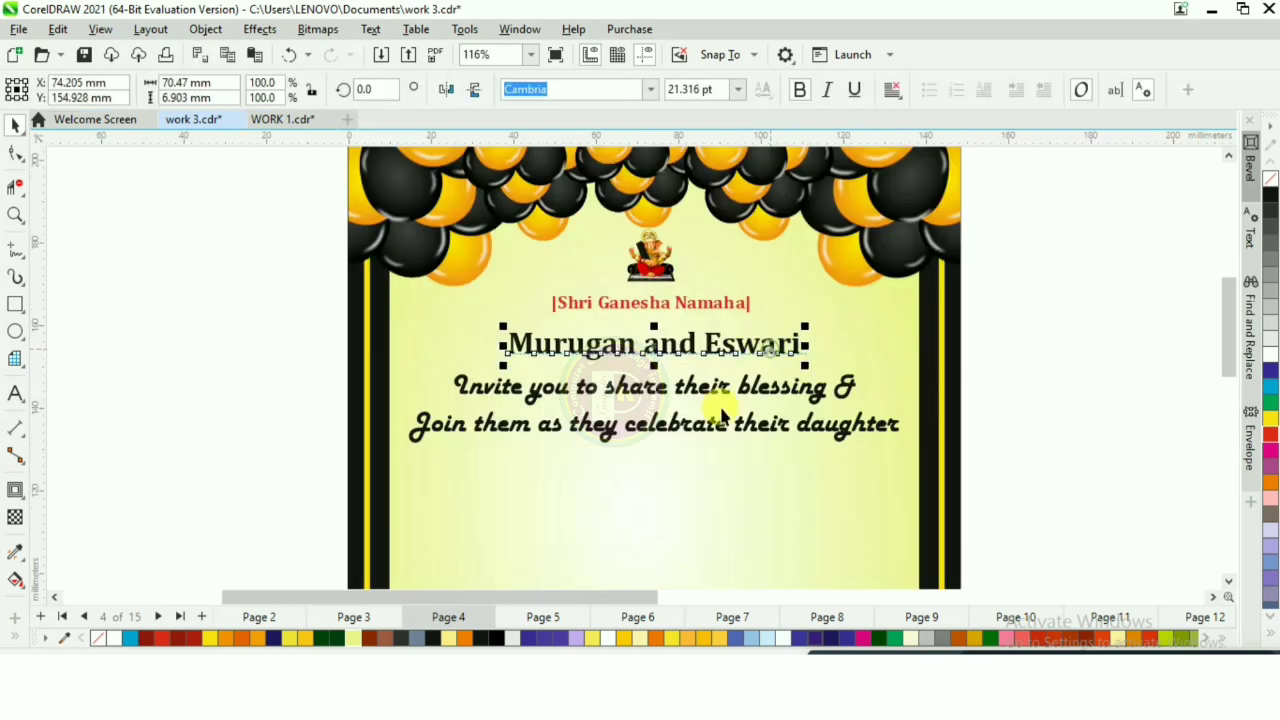
left_click(181, 636)
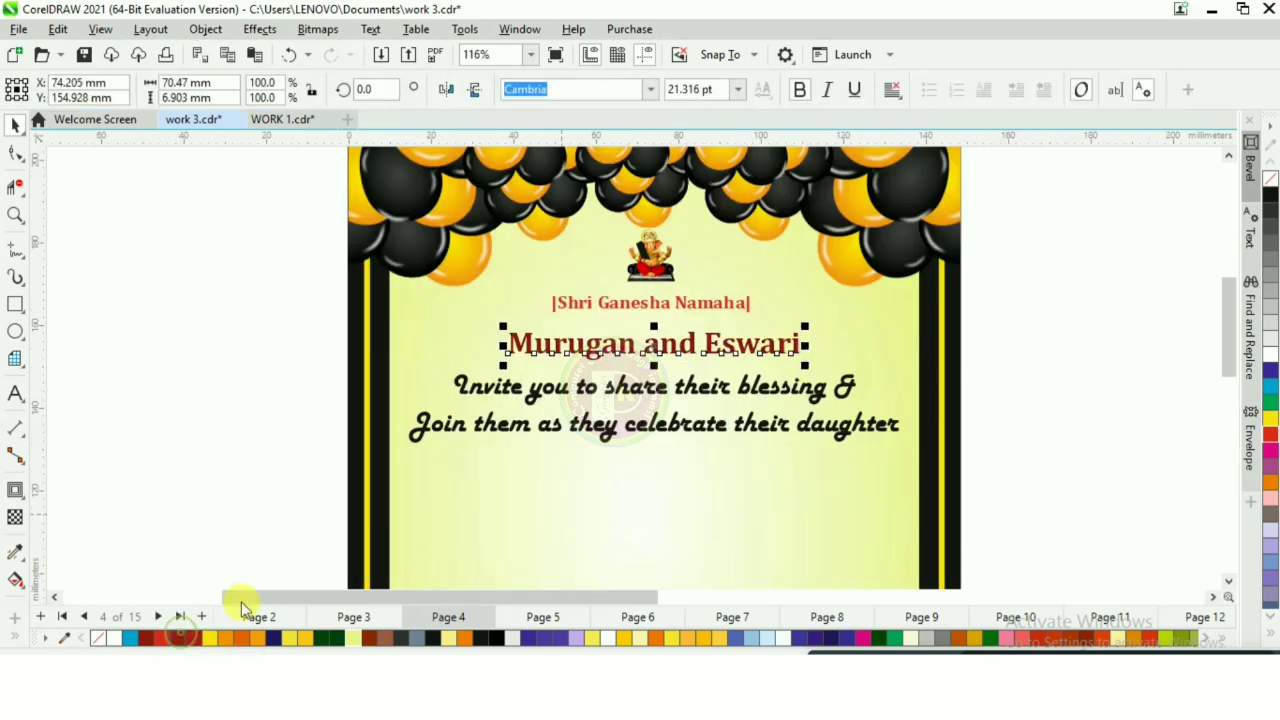
left_click(641, 393)
left_click(1270, 433)
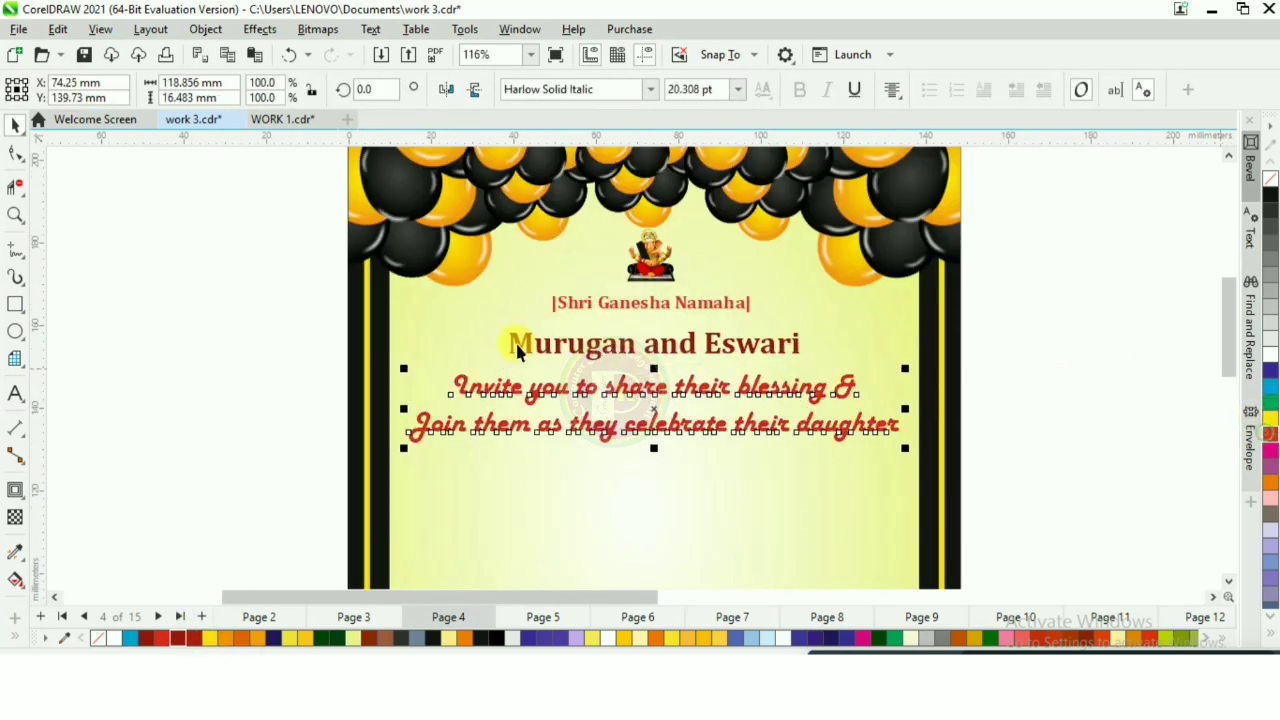
scroll(502, 292, "down", 2)
scroll(501, 292, "down", 1)
left_click(932, 371)
Draw an upright rectangle of about 21 × 54 mm in the middle of the card below the invitation text
scroll(642, 496, "up", 3)
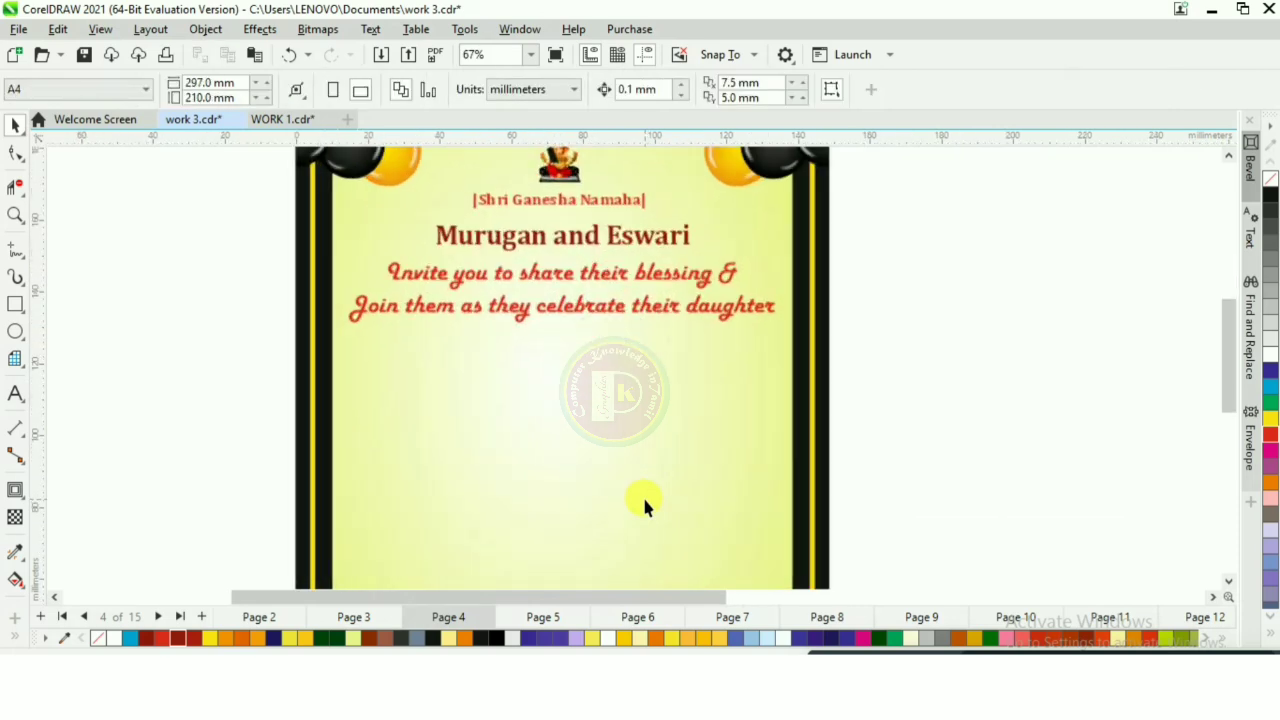
scroll(527, 200, "down", 2)
key("F6")
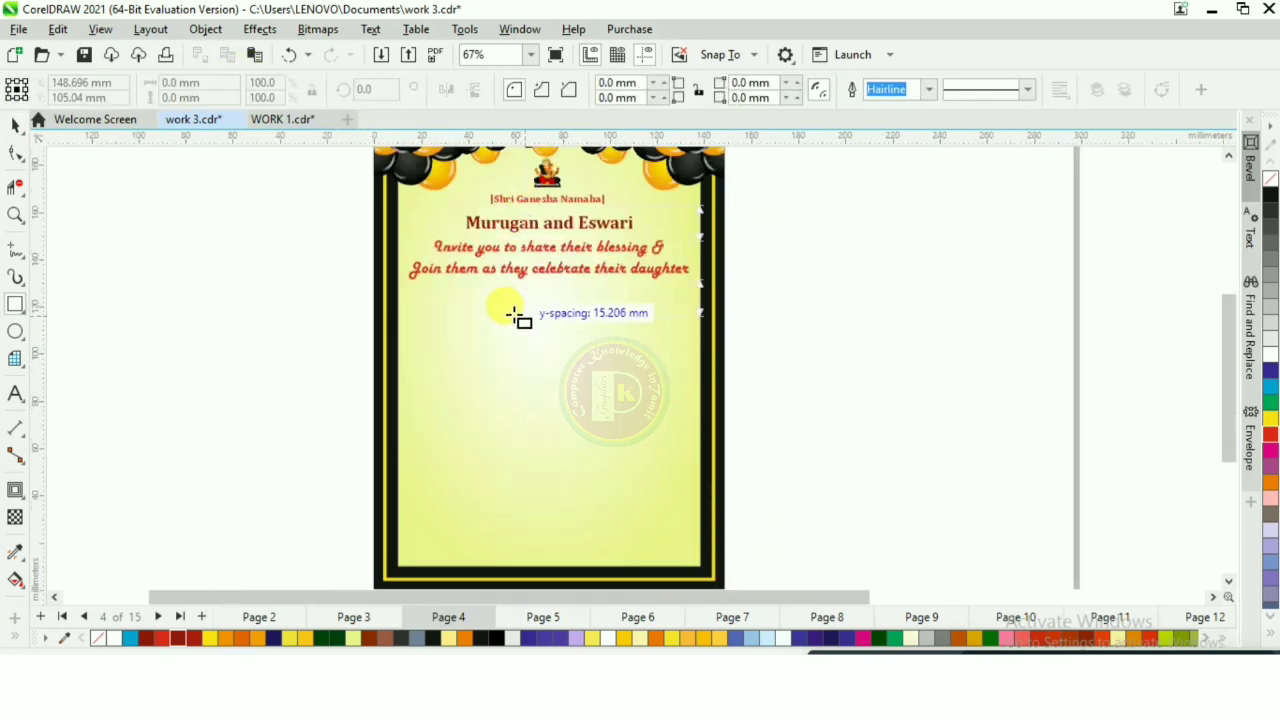
left_click_drag(513, 316, 549, 354)
left_click_drag(573, 400, 564, 444)
scroll(560, 430, "up", 2)
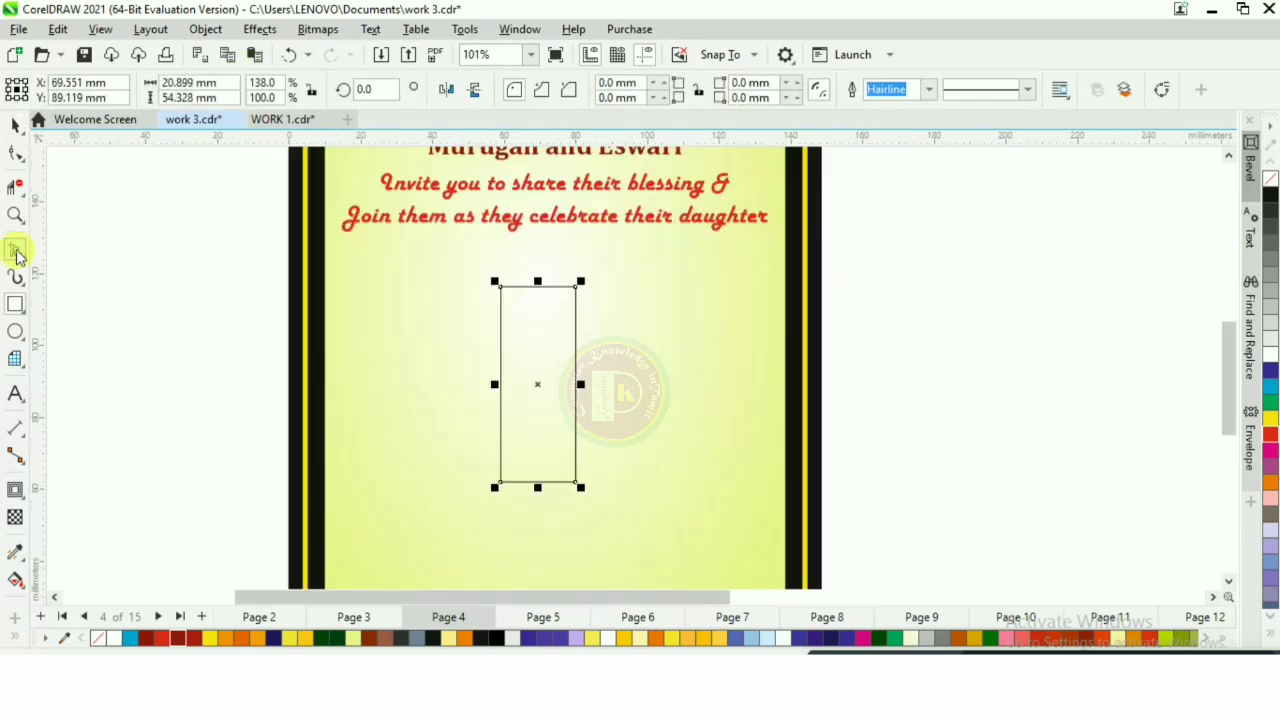
Draw a closed slanted four-sided shape of about 19 × 27 mm with the Pen tool, starting at the upright rectangle's upper-left corner
left_click(17, 256)
left_click(74, 310)
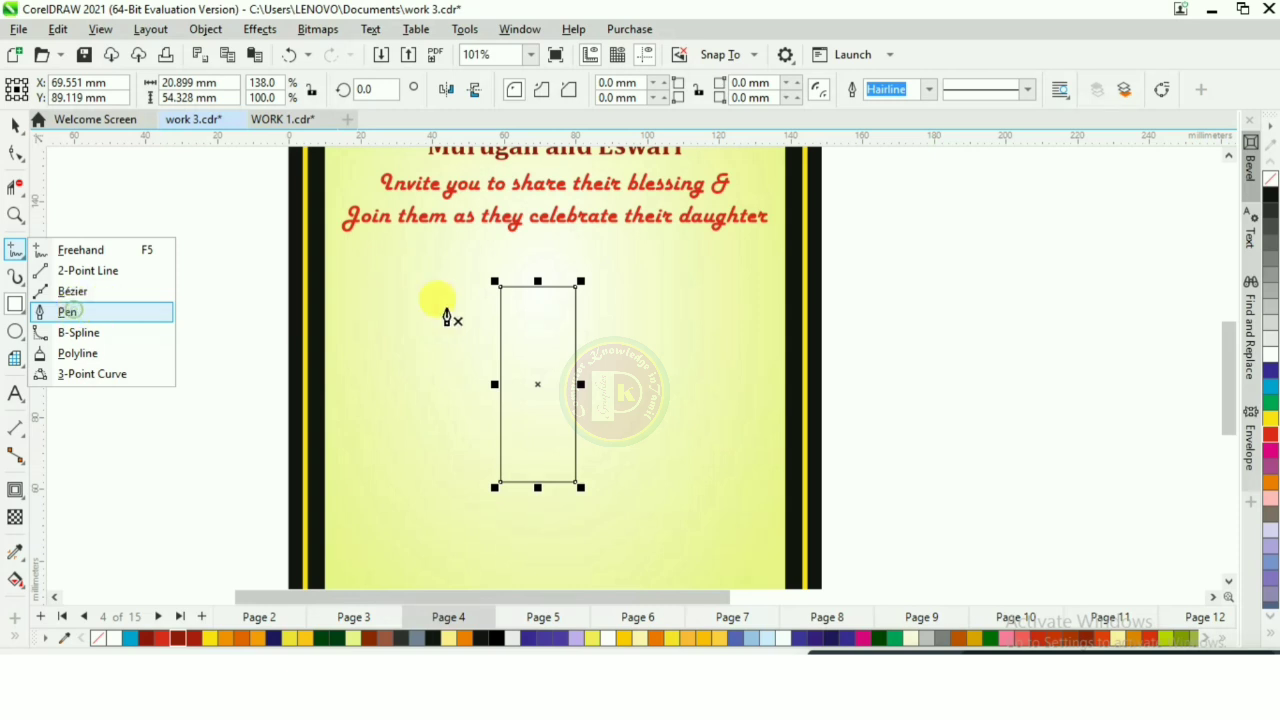
left_click(499, 287)
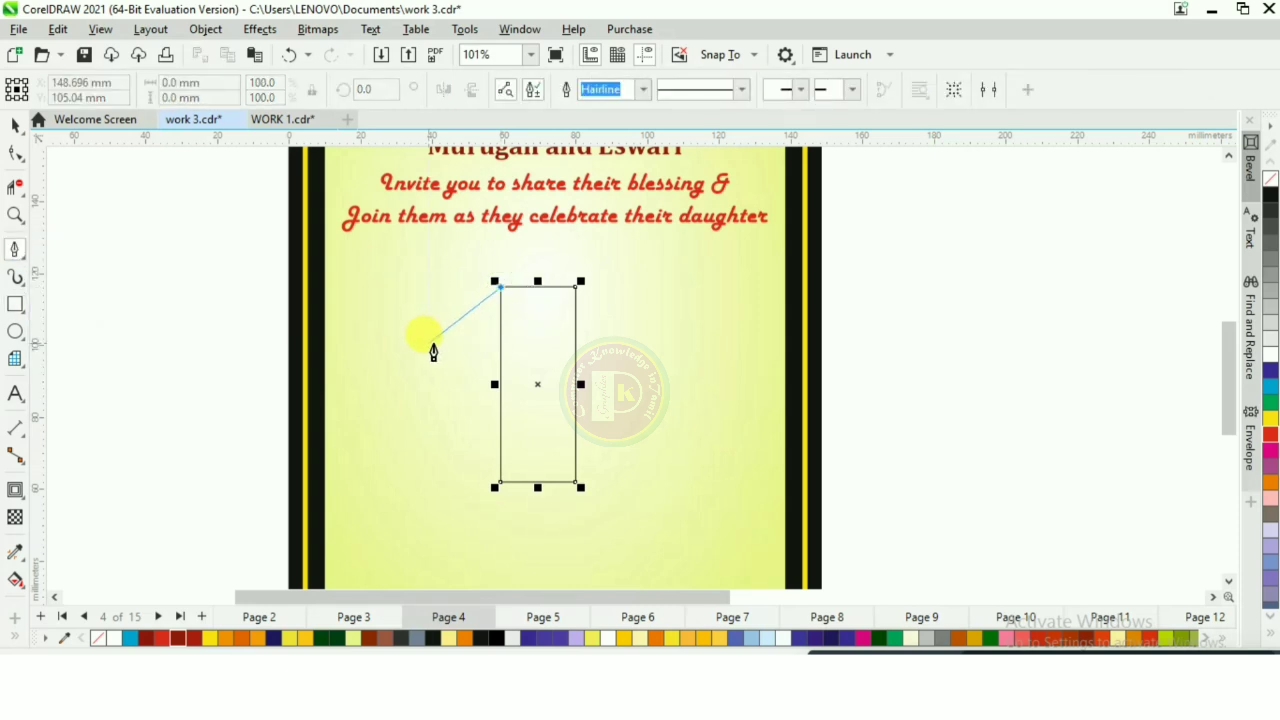
double_click(428, 358)
left_click(457, 384)
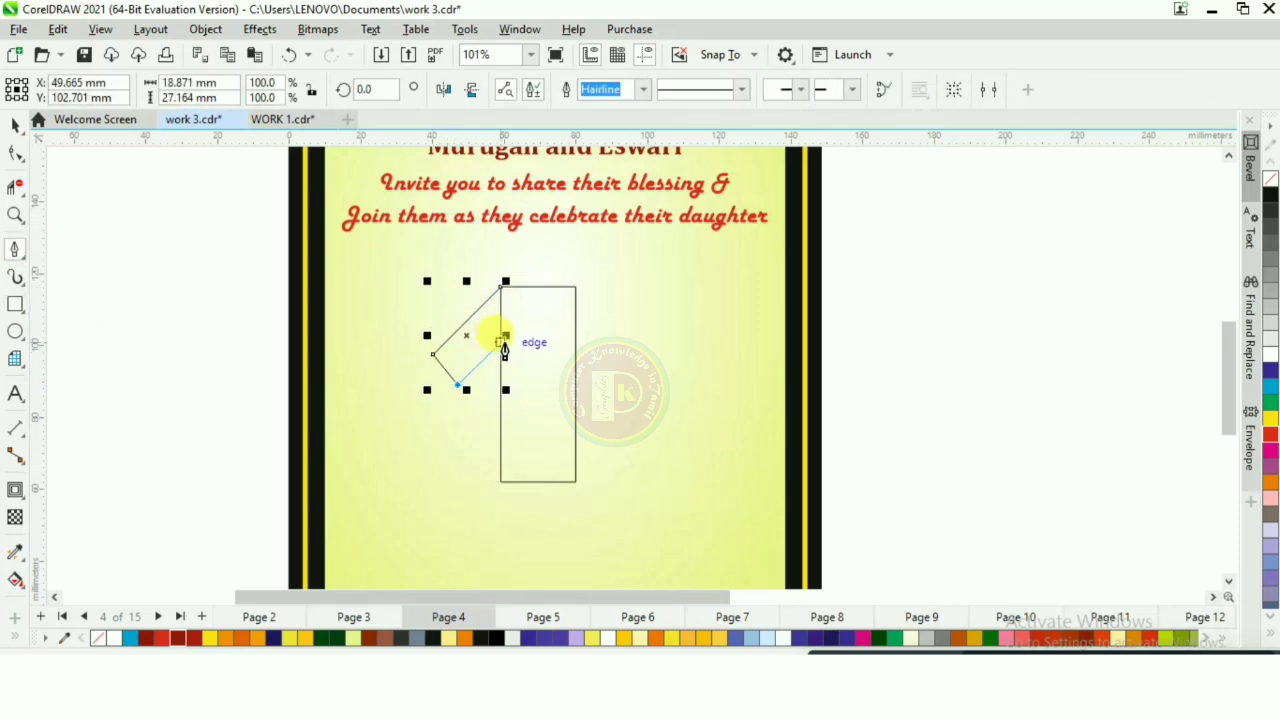
left_click(501, 341)
left_click(500, 287)
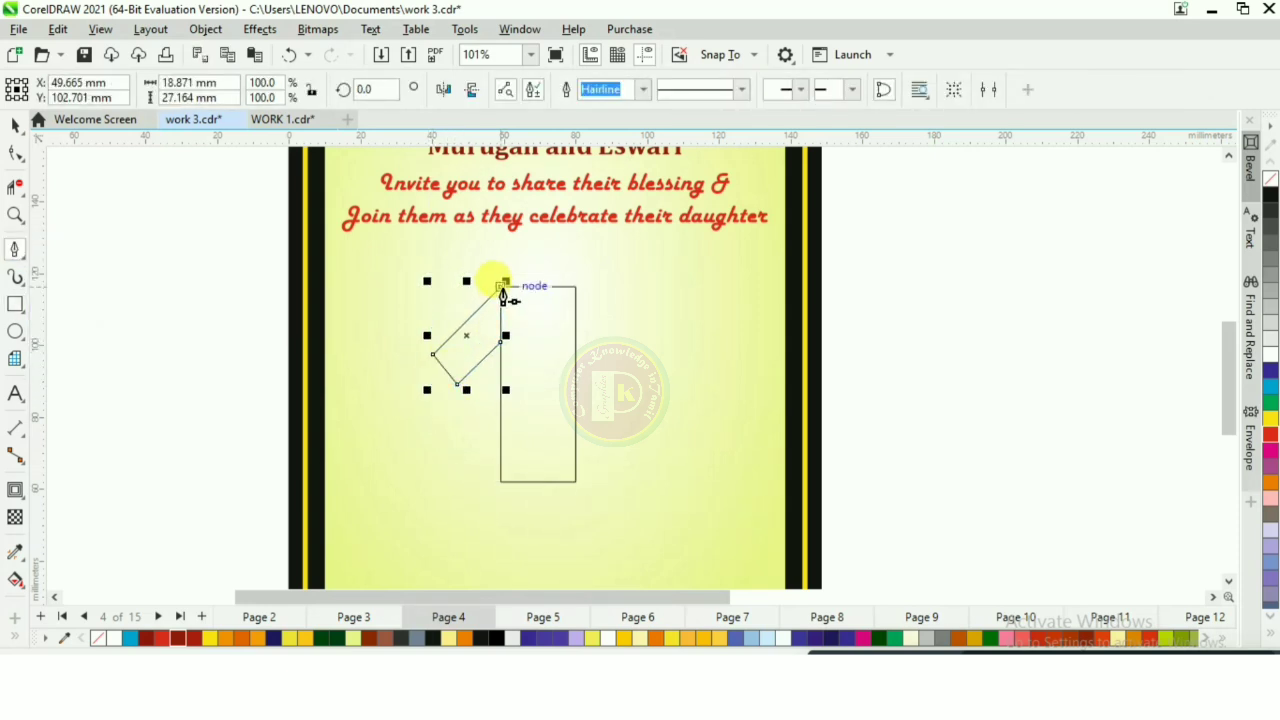
Draw a flat base rectangle of about 37 × 7 mm directly under the upright rectangle
left_click(16, 305)
left_click_drag(467, 483, 601, 506)
key("space")
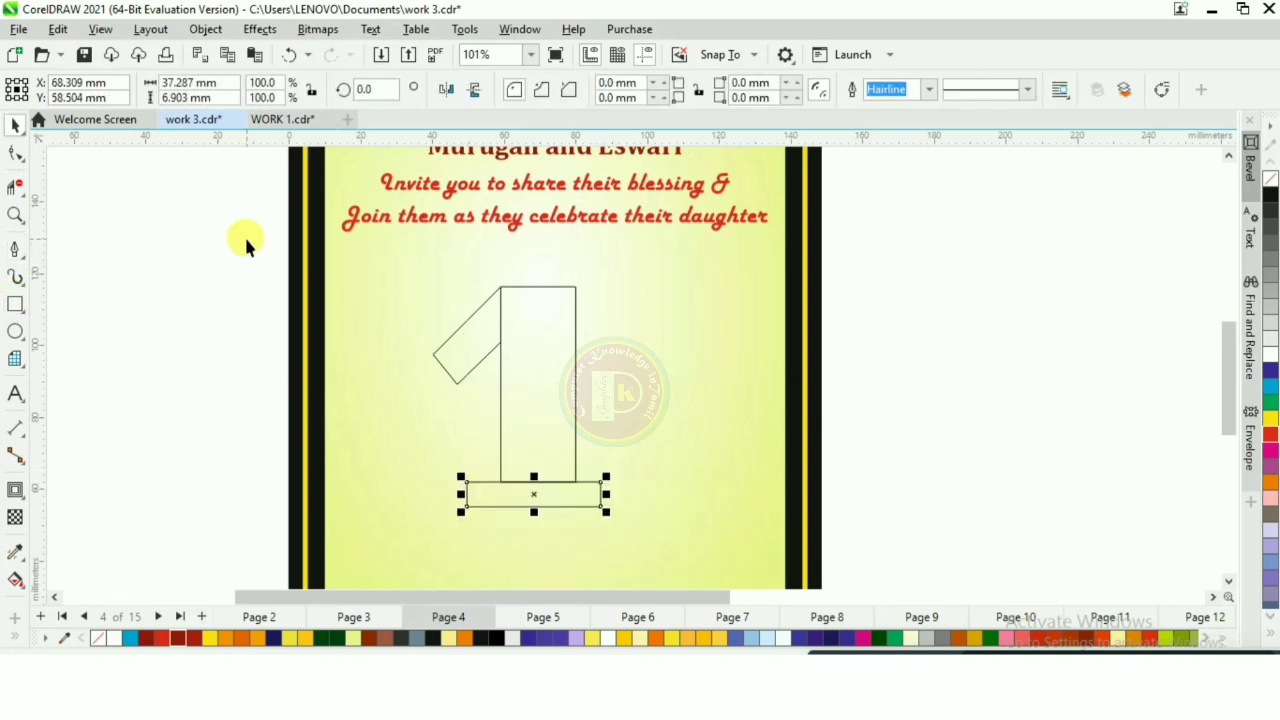
Weld the three shapes into a single numeral 1 outline and scale it down to about 39 × 53 mm
left_click_drag(250, 231, 704, 552)
left_click(548, 91)
scroll(470, 408, "up", 1)
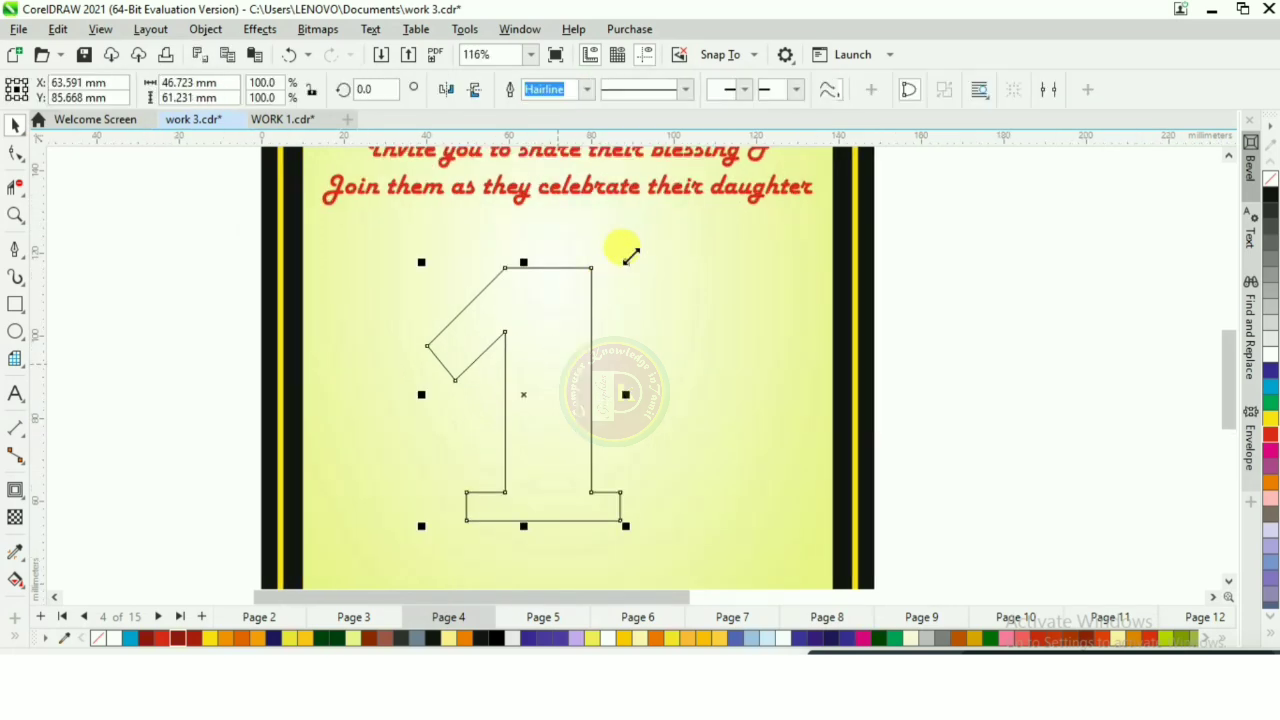
left_click_drag(621, 262, 578, 270)
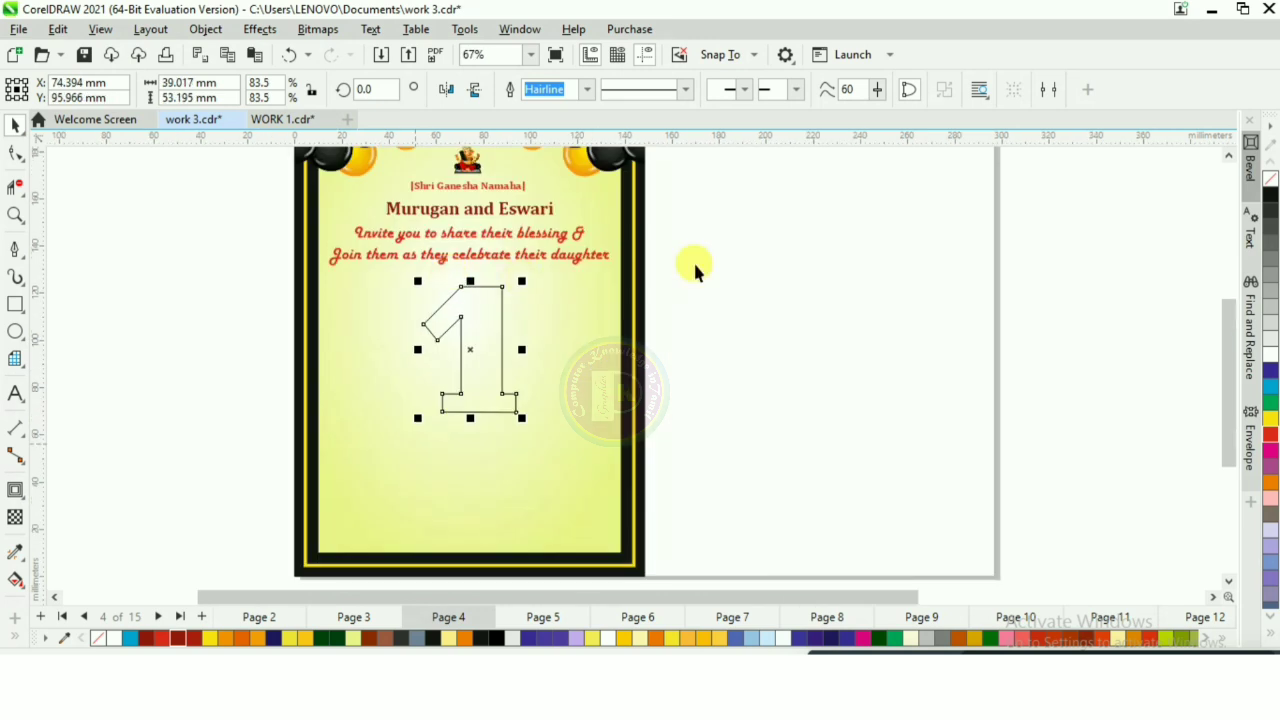
scroll(697, 246, "up", 1)
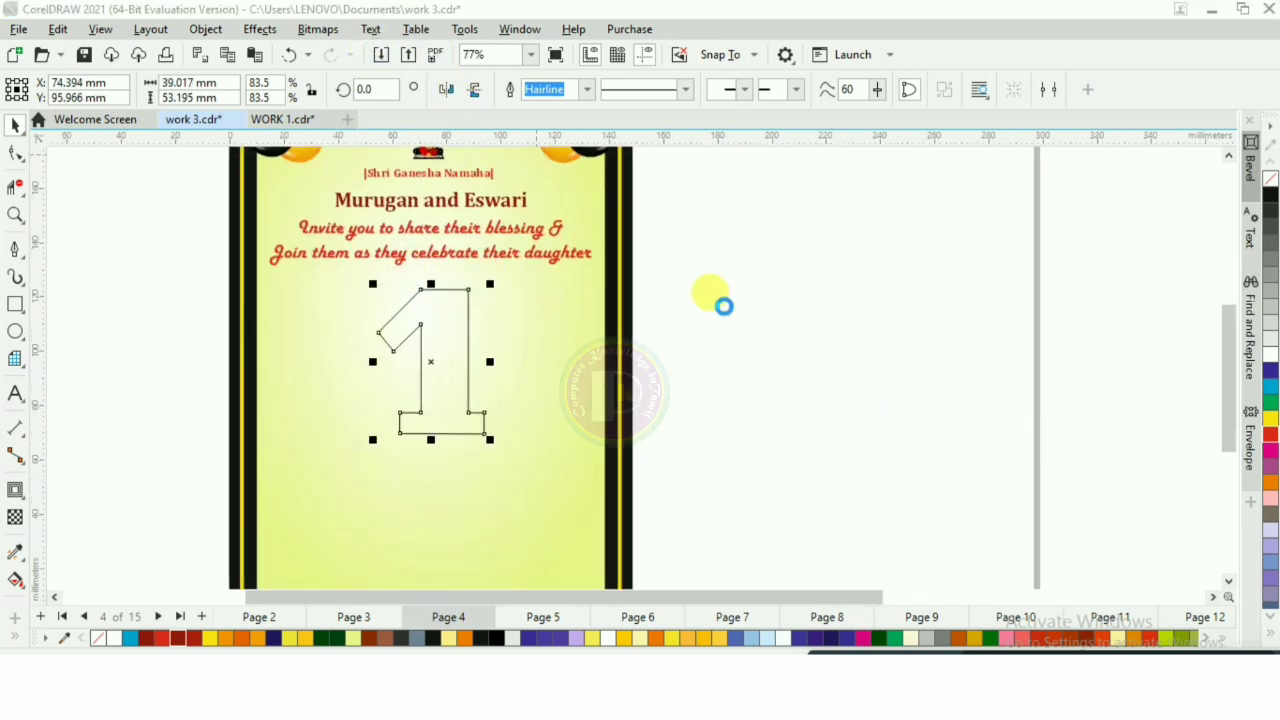
Add the baby photo beside the card and place the numeral 1 outline over the child in it
left_click(760, 458)
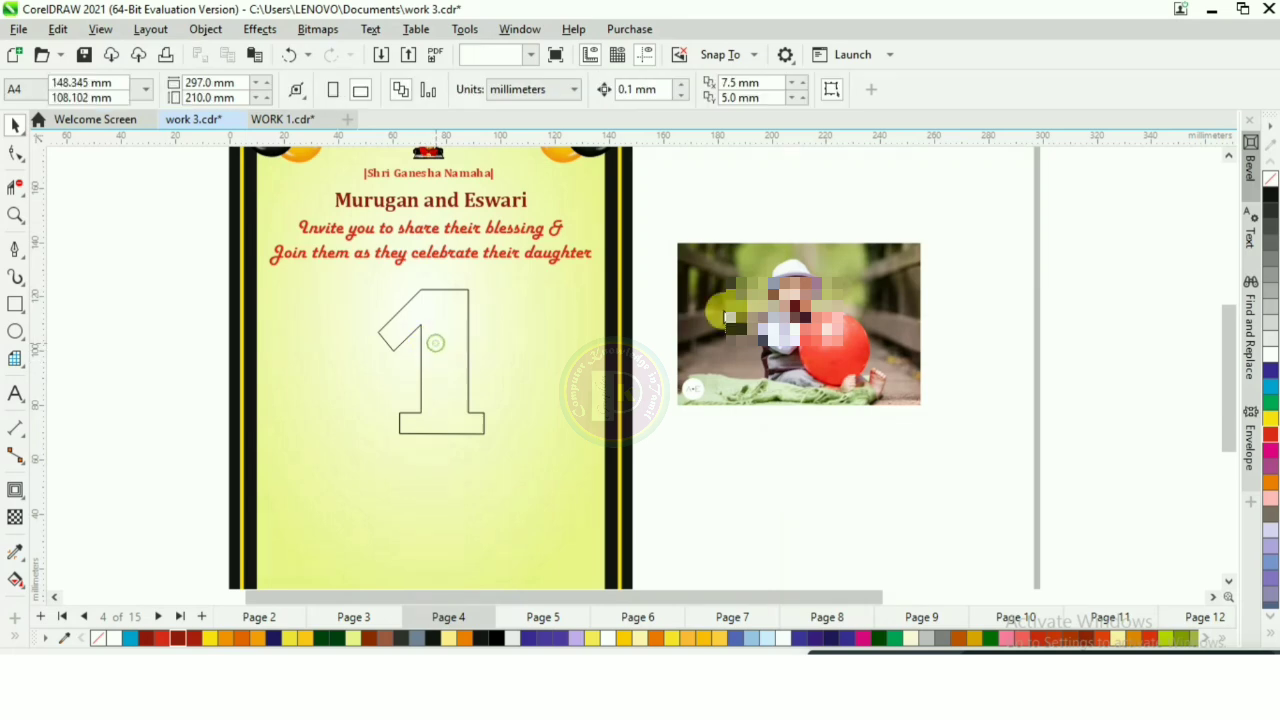
left_click_drag(433, 338, 800, 299)
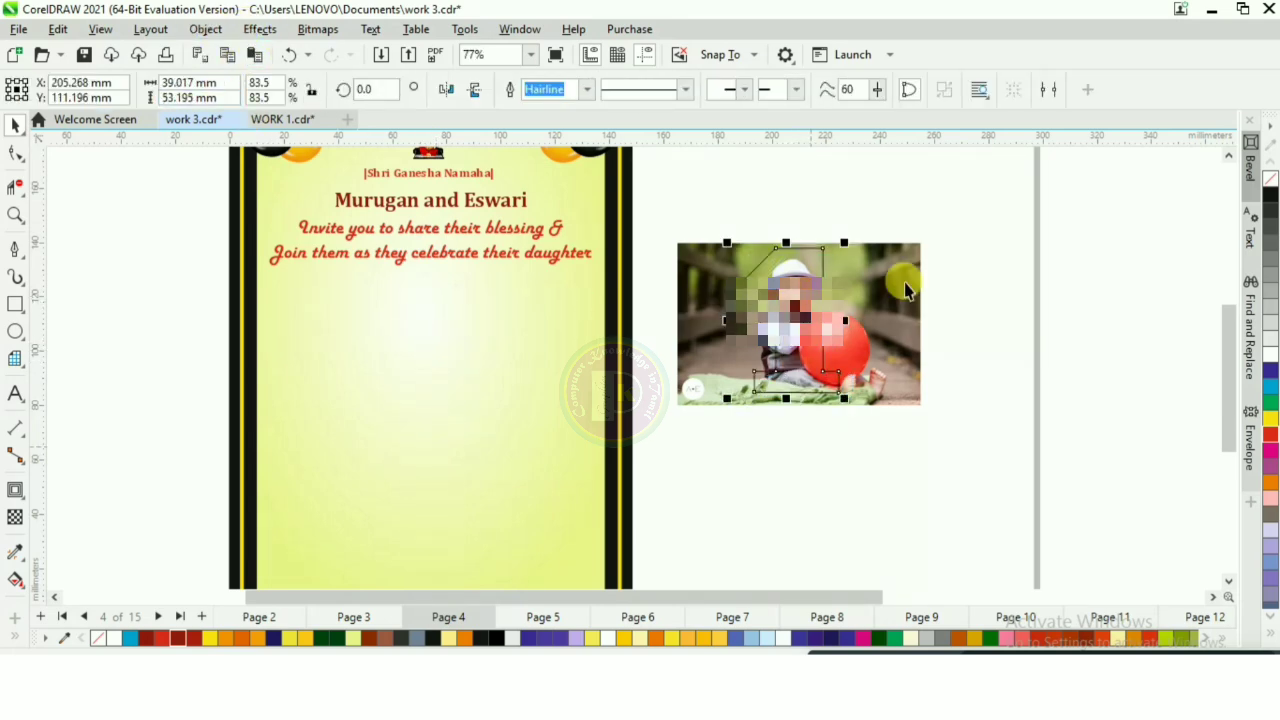
scroll(866, 294, "up", 2)
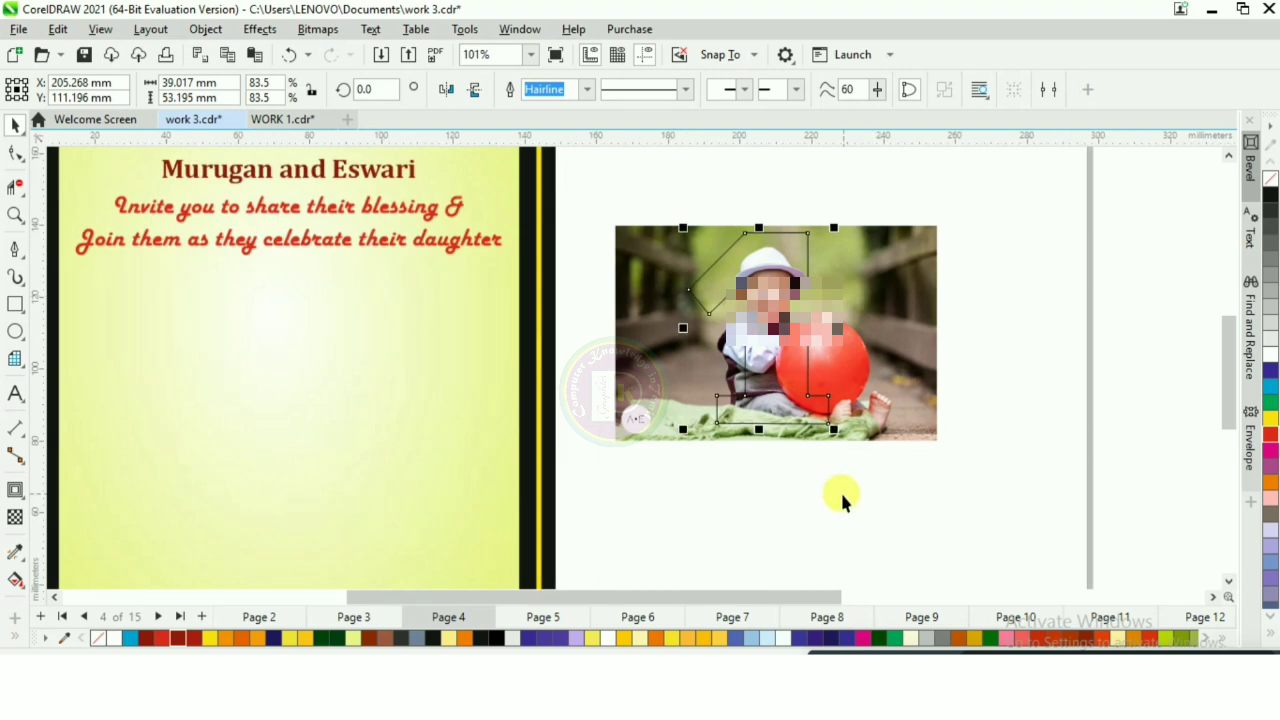
Bring the baby photo in front of the numeral outline and place a copy of it farther to the right
left_click(888, 294)
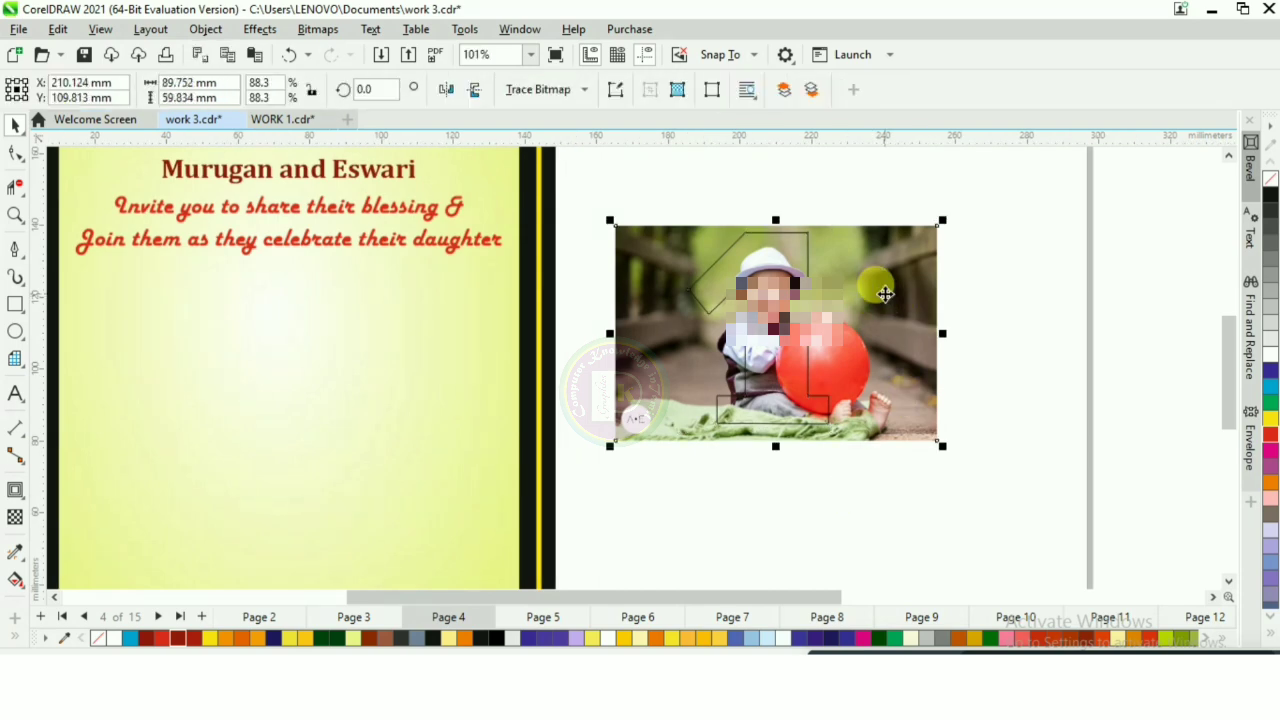
key("shift+Page_Up")
left_click_drag(851, 282, 1198, 322)
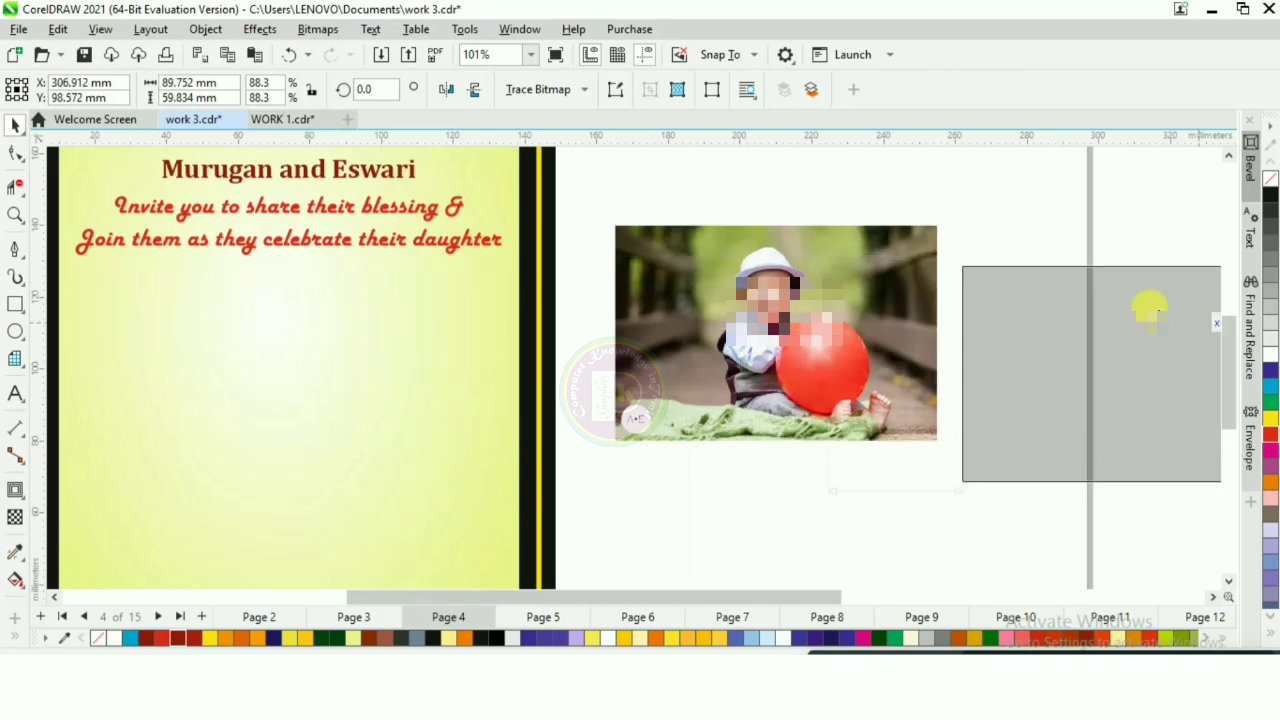
PowerClip the original baby photo inside the numeral 1 outline
right_click(855, 245)
left_click(929, 394)
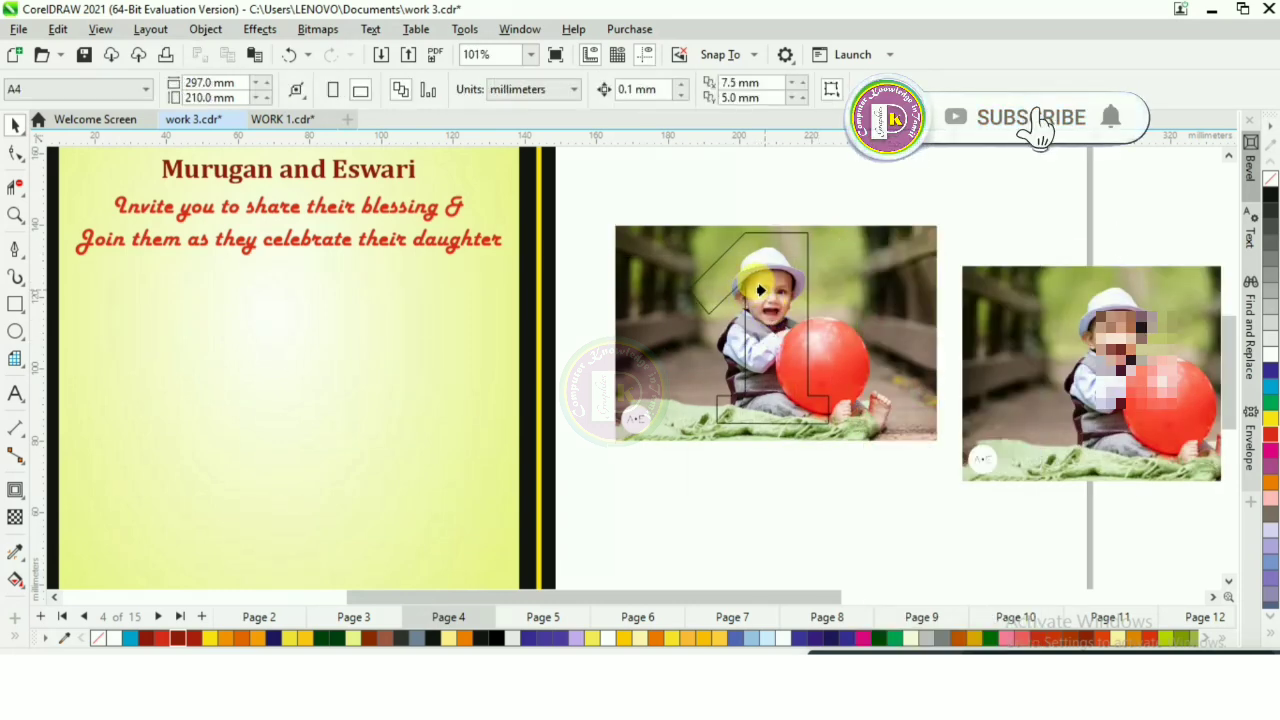
left_click(760, 290)
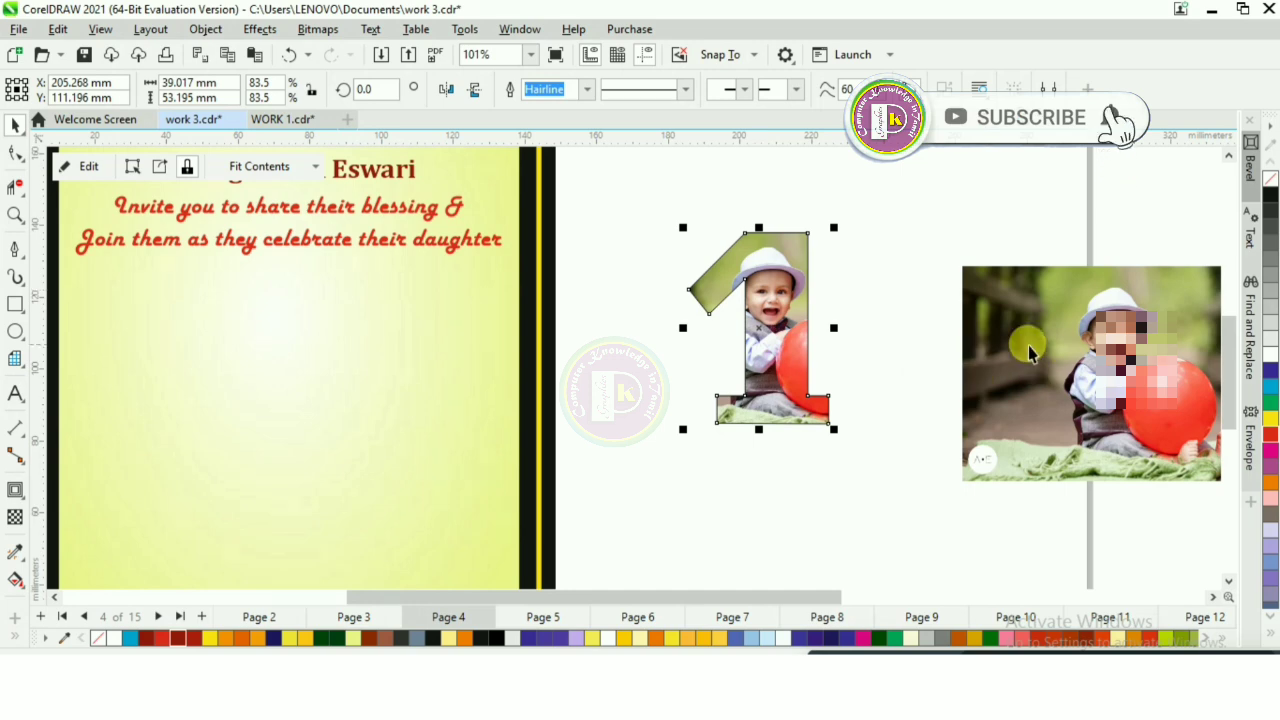
Move the photo-filled numeral onto the card below the invitation text and the spare photo to just beside the card
left_click_drag(1066, 340, 937, 242)
left_click(713, 300)
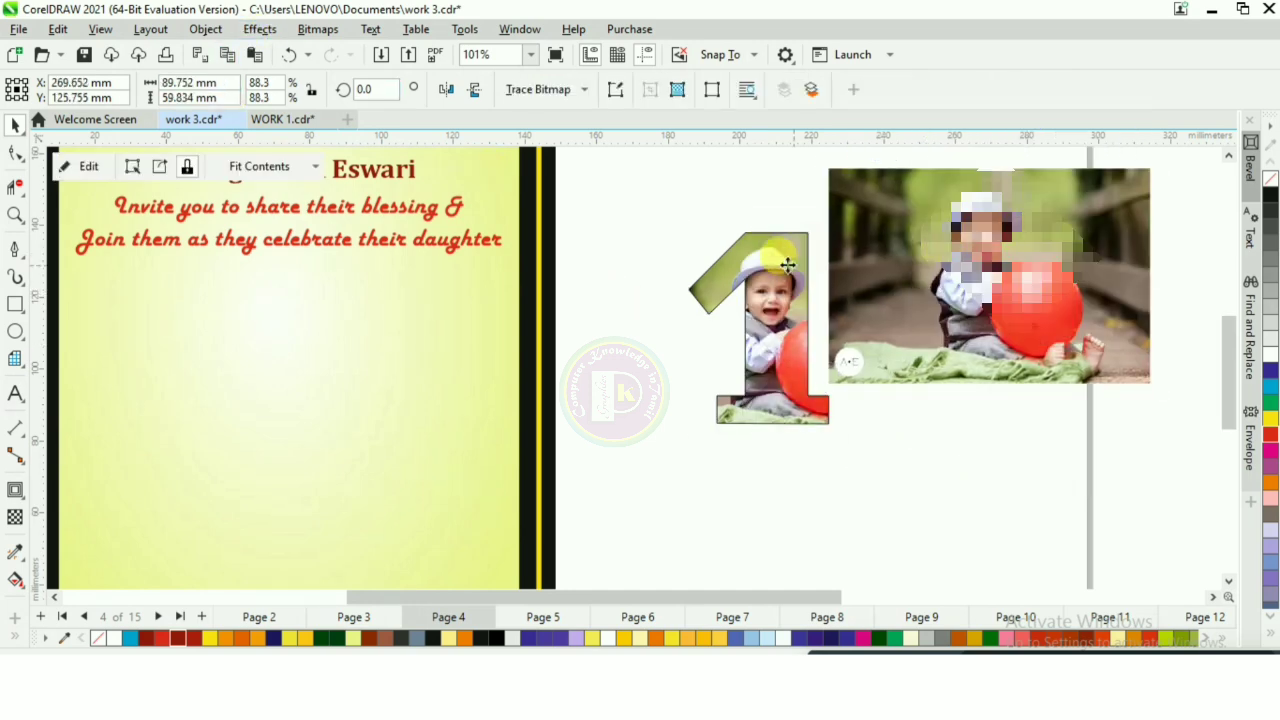
left_click_drag(765, 273, 291, 323)
left_click_drag(908, 326, 684, 325)
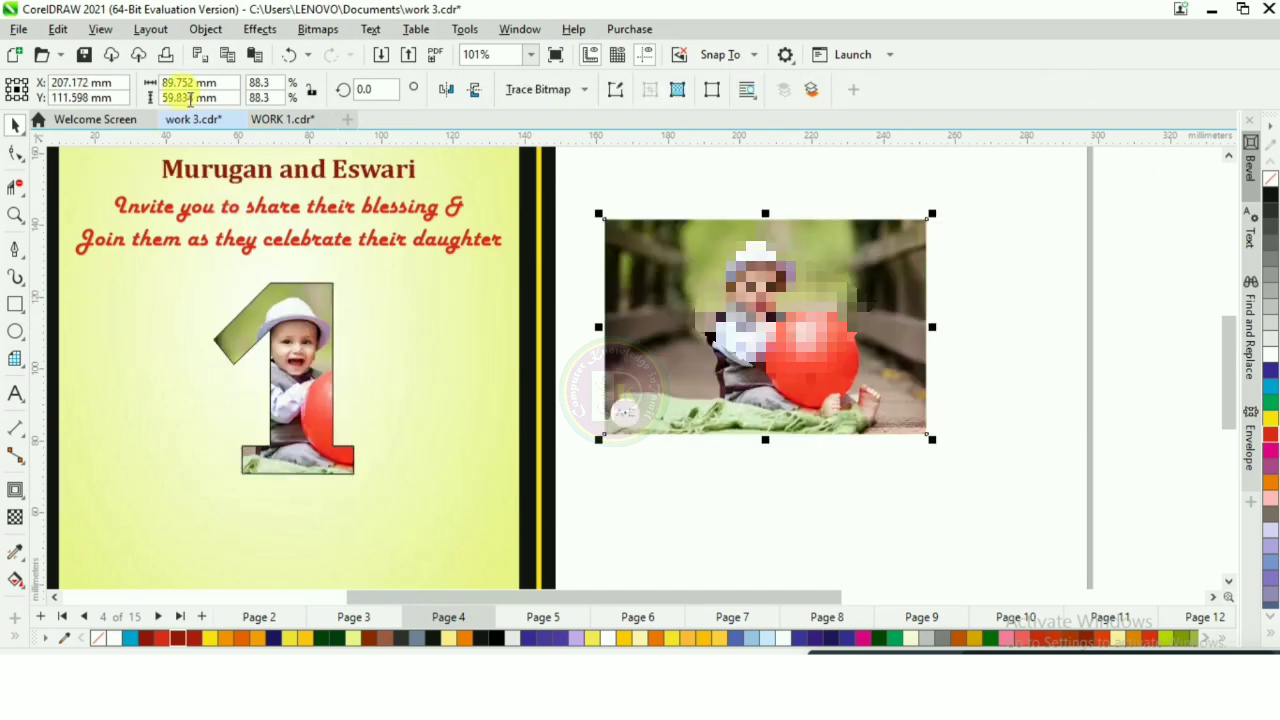
Trace the spare baby photo with PowerTRACE as an Outline trace of the Clipart image type
left_click(314, 30)
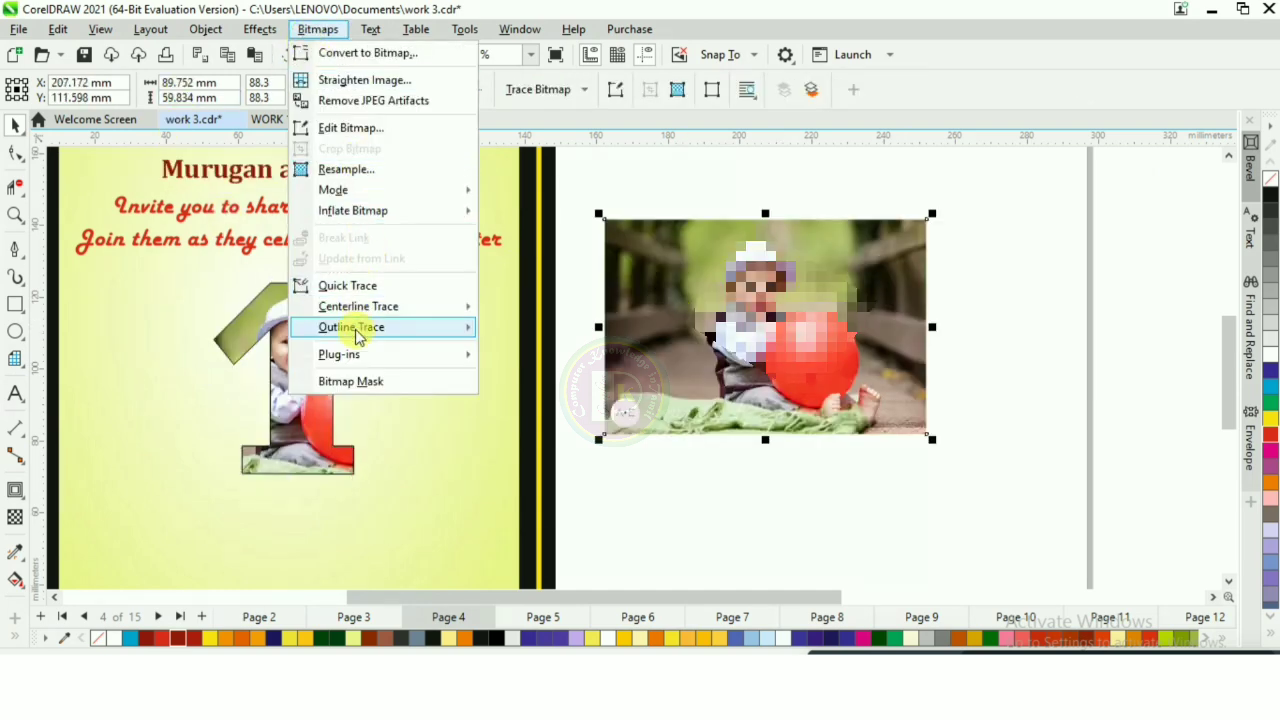
mouse_move(357, 328)
left_click(547, 392)
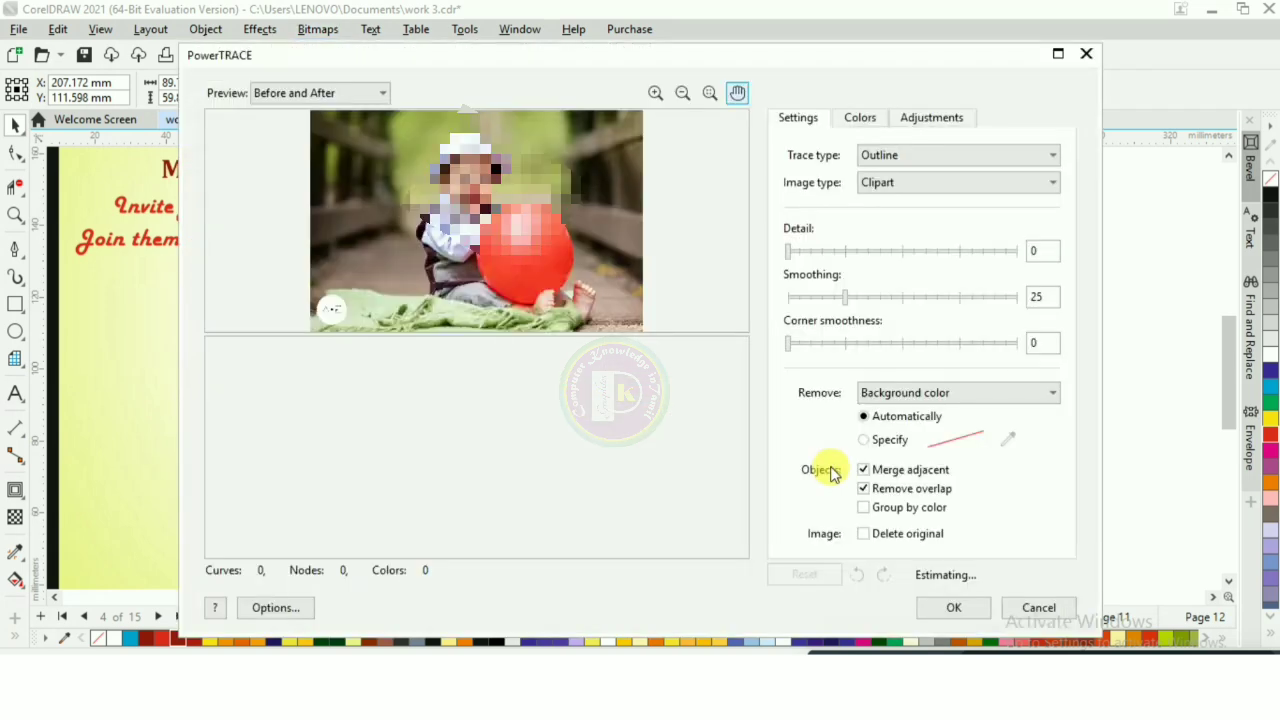
left_click(953, 612)
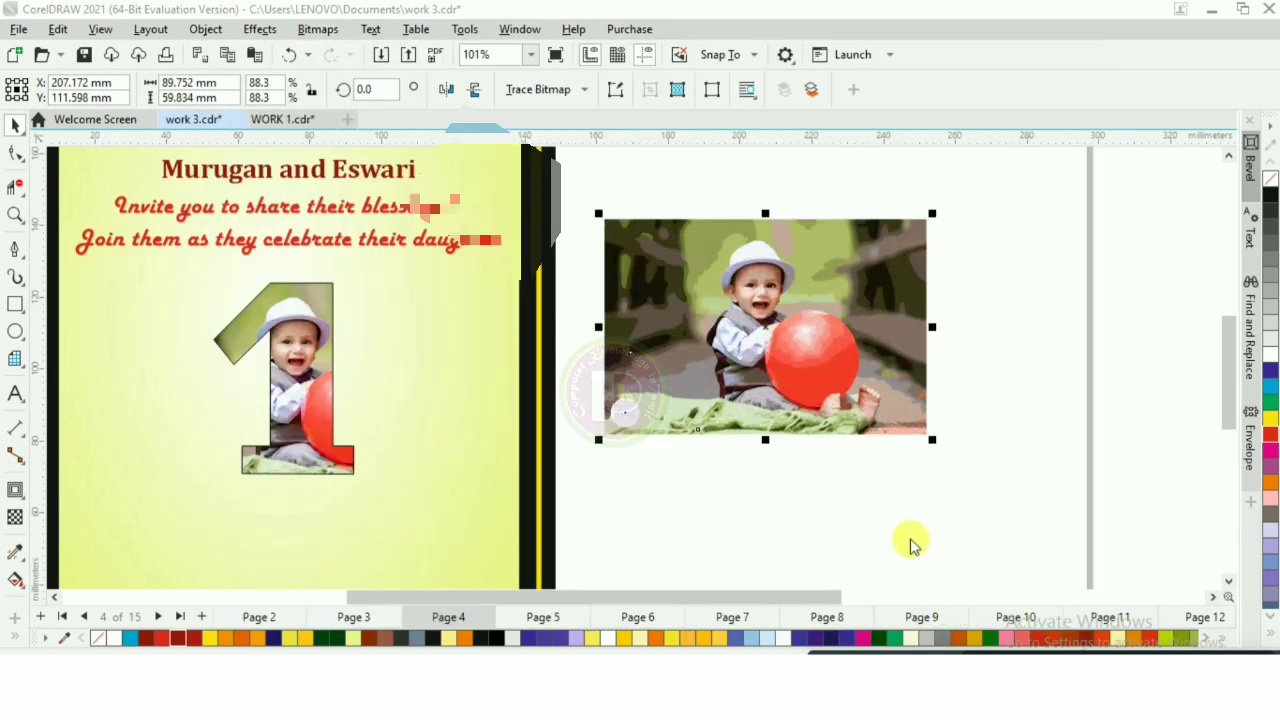
Separate the traced image from the original photo and ungroup all of the trace's objects
right_click(797, 289)
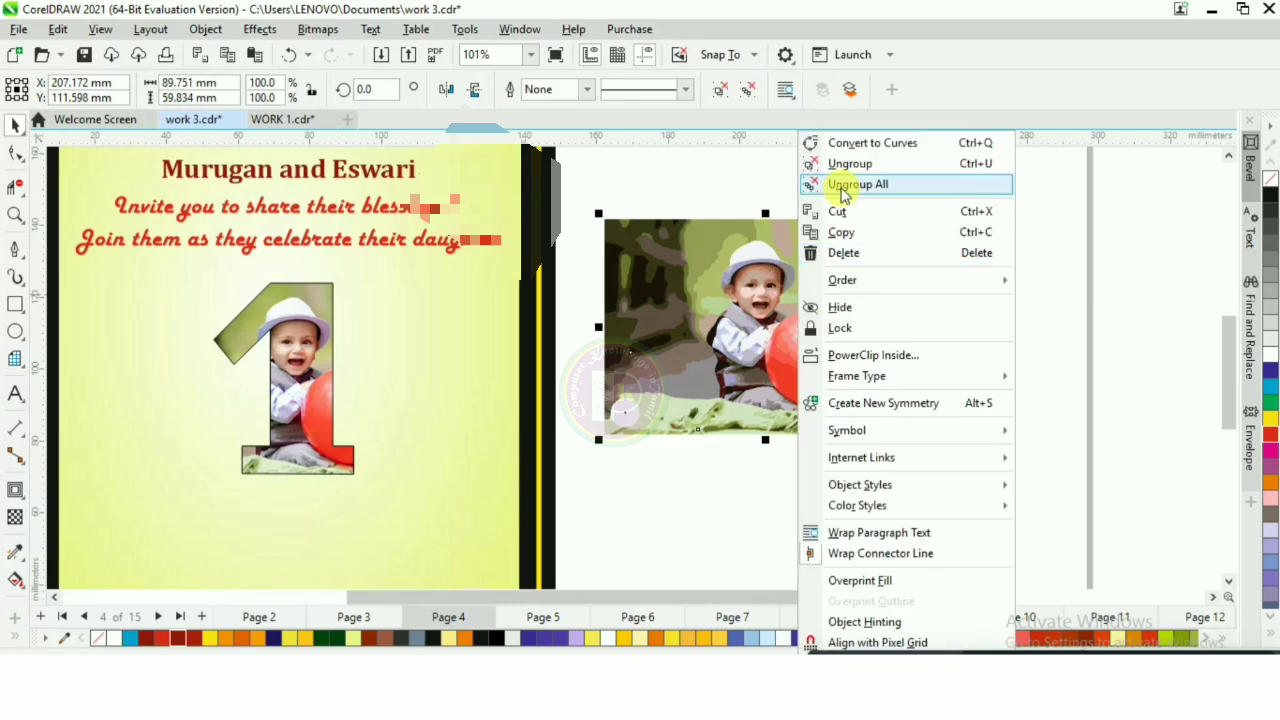
left_click(622, 481)
mouse_move(752, 267)
left_mouse_down()
mouse_move(762, 360)
mouse_move(830, 243)
mouse_move(1100, 206)
left_mouse_up()
left_click_drag(768, 412, 740, 306)
right_click(740, 306)
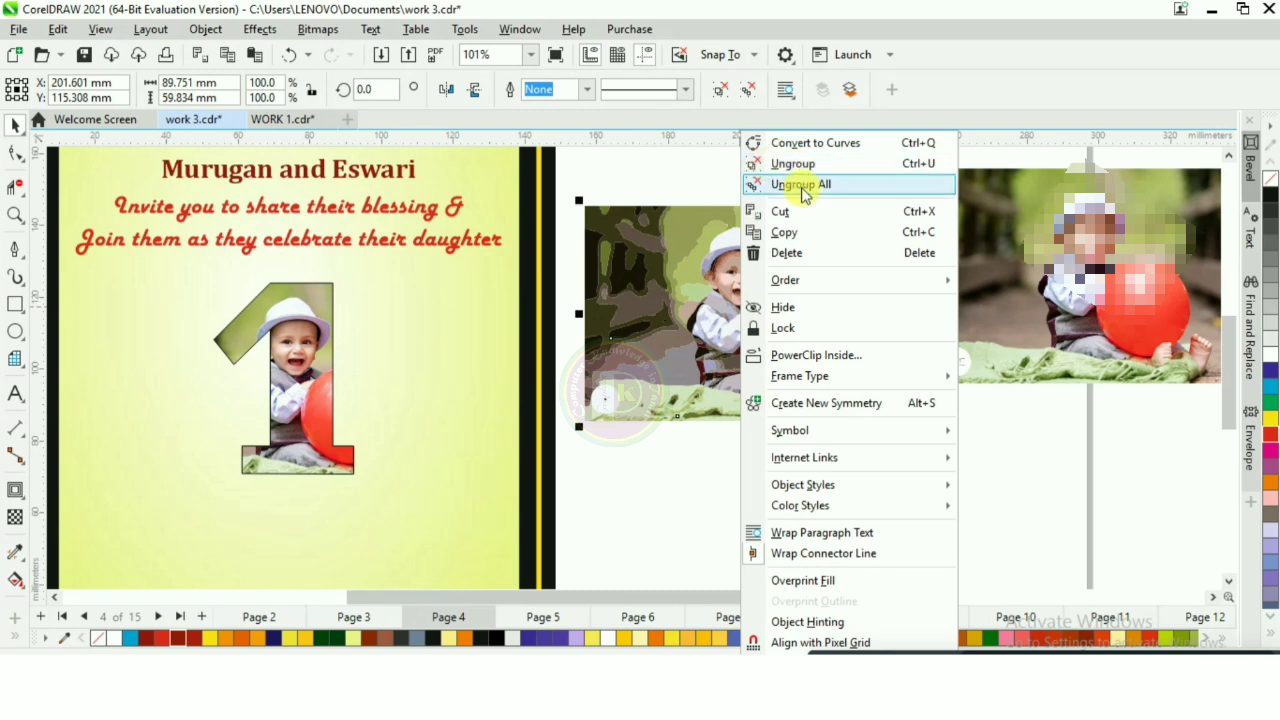
left_click(801, 184)
left_click(726, 177)
Delete the traced background pieces above the balloon and to the right of the child's head
left_click(888, 238)
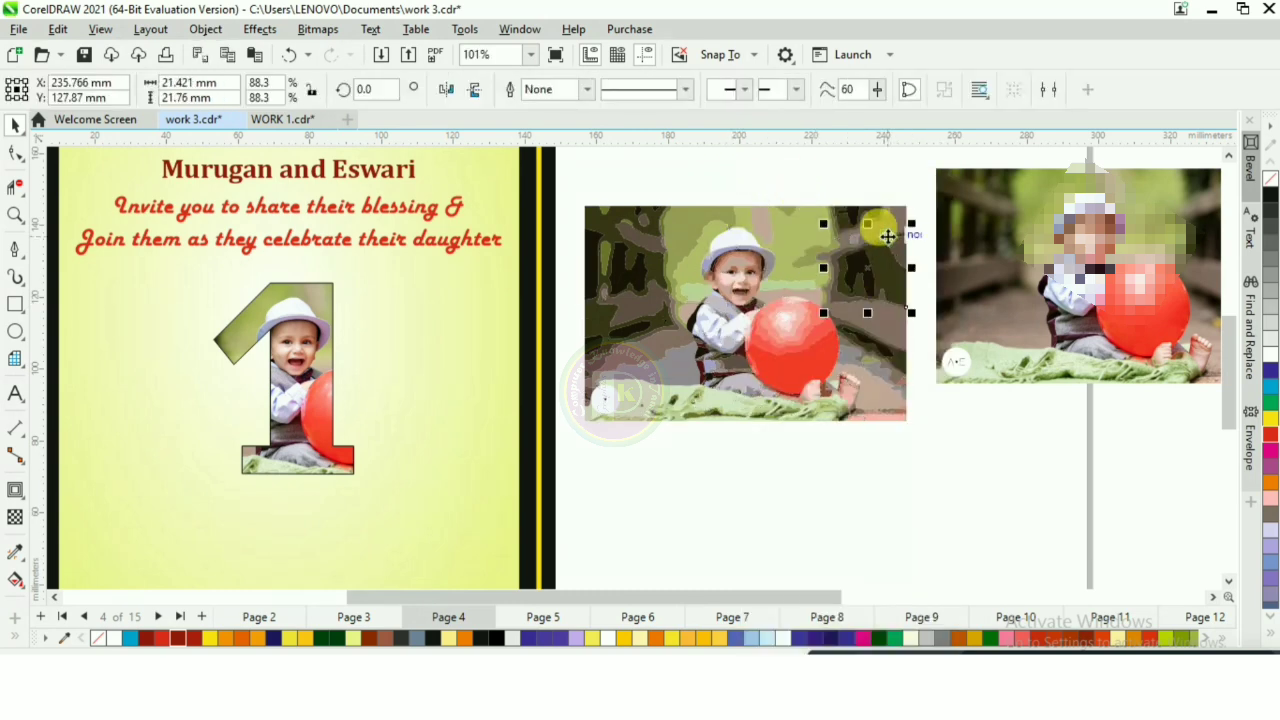
key("Delete")
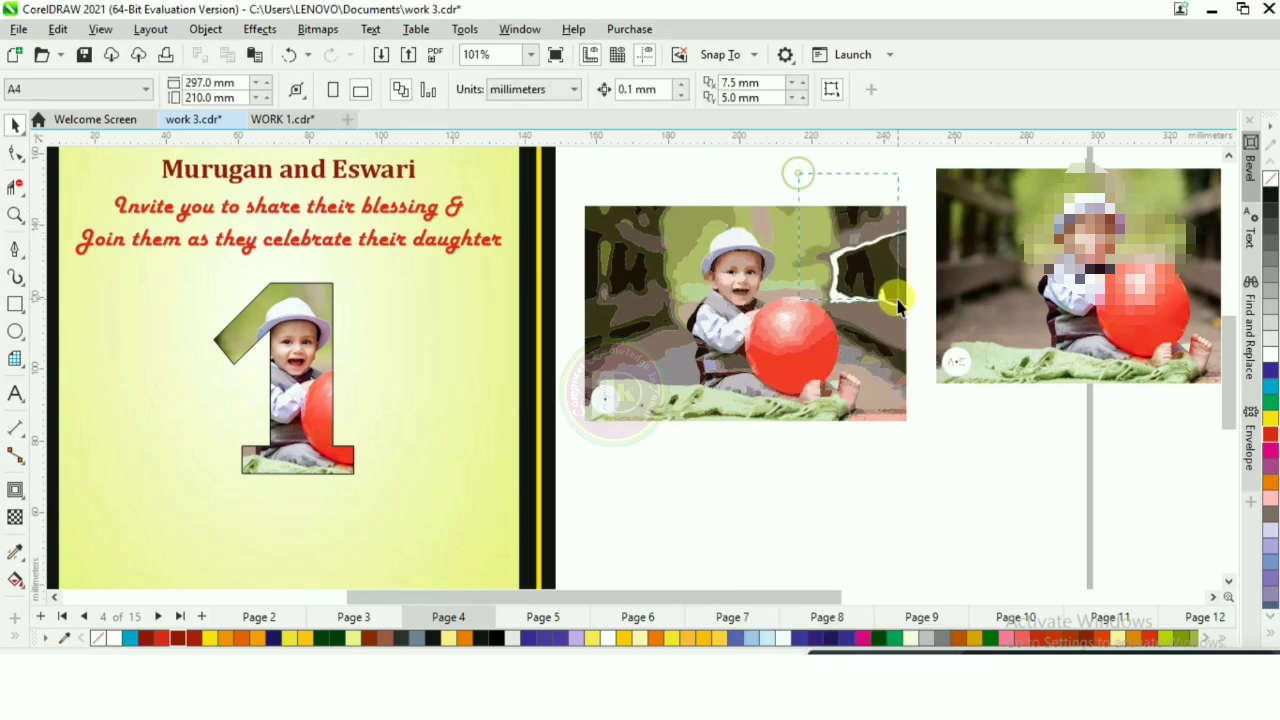
left_click_drag(898, 301, 900, 302)
key("Delete")
left_click(806, 262)
key("Delete")
left_click(800, 252)
key("Delete")
left_click(823, 271)
key("Delete")
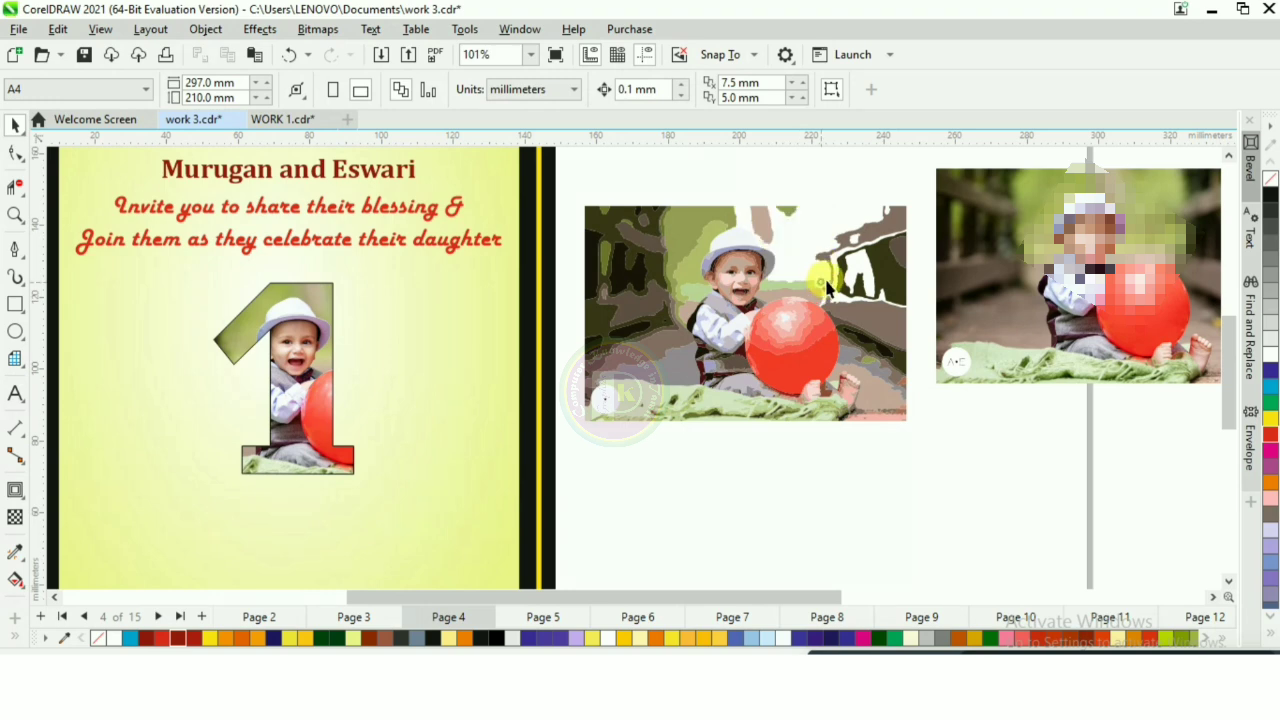
Delete the remaining dark fence and ground pieces on the right side of the traced image
left_click(890, 254)
key("Delete")
left_click_drag(835, 315, 835, 314)
key("Delete")
left_click(886, 402)
key("Delete")
left_click(868, 326)
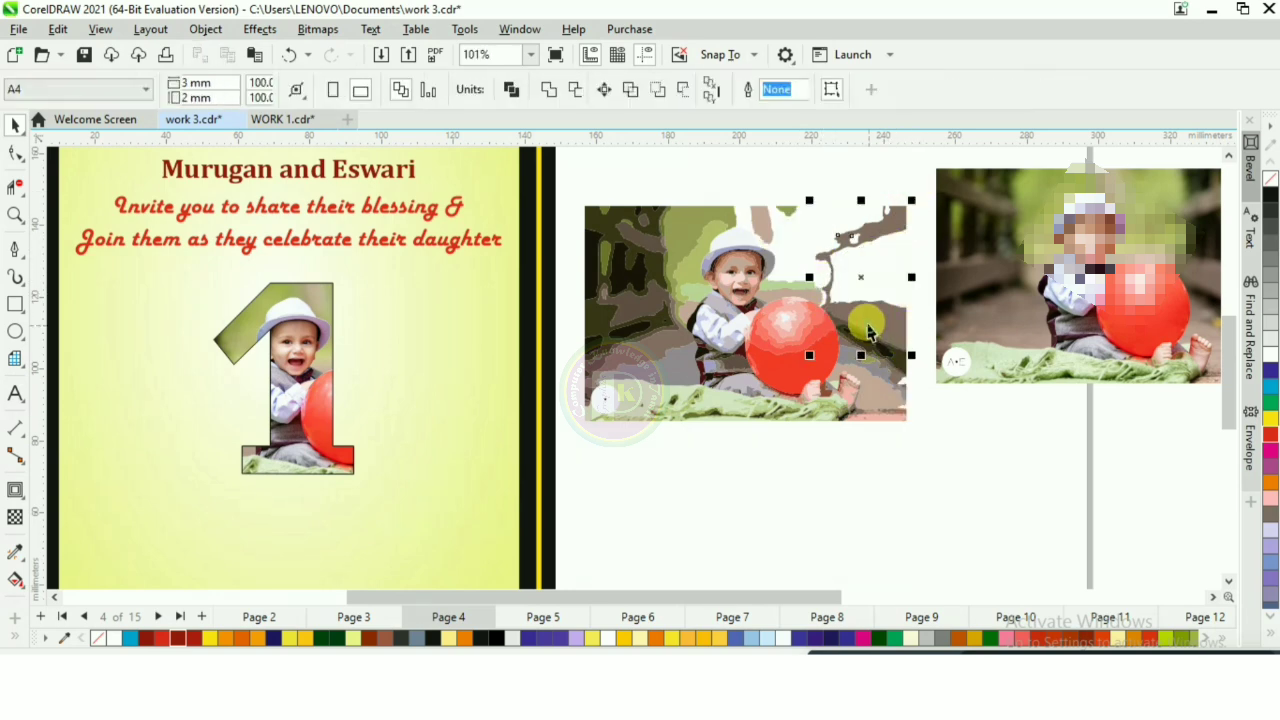
key("Delete")
Clear the traced background left of the child and the leftover ground pieces near the feet
left_click_drag(687, 485, 687, 485)
key("Delete")
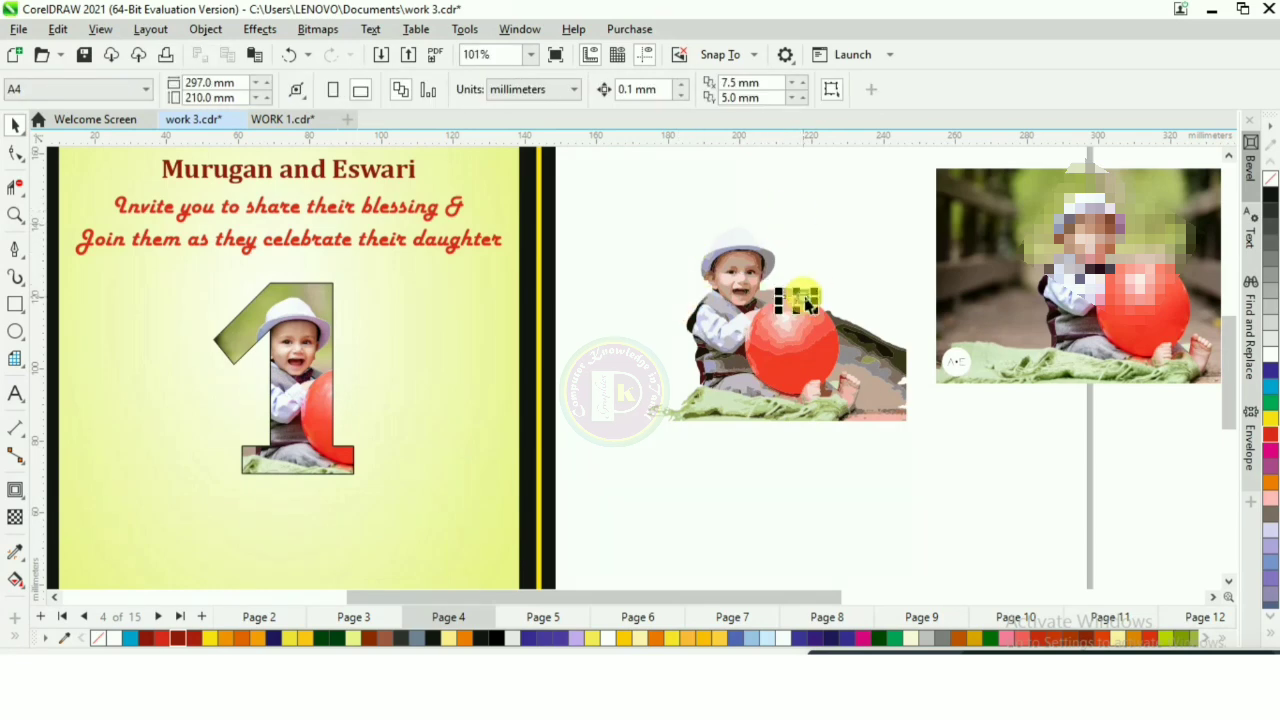
left_click(893, 372)
key("Delete")
left_click(900, 412)
key("Delete")
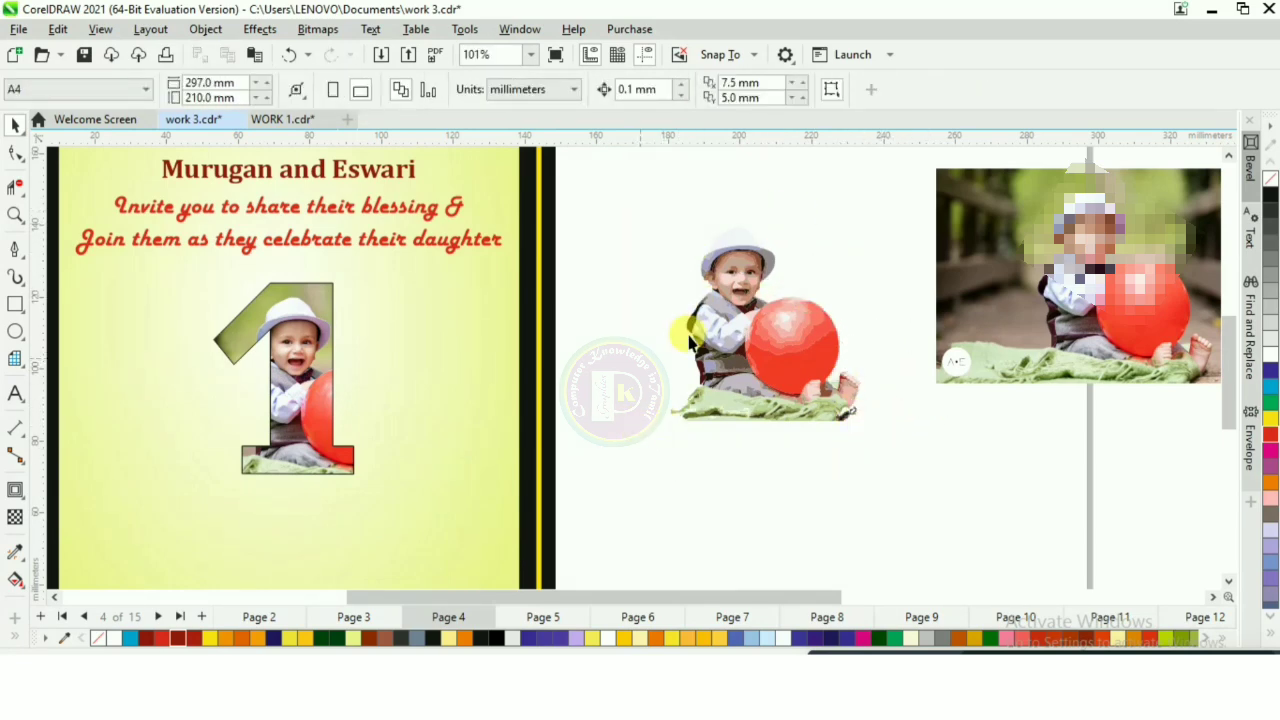
Create a boundary outline from the remaining traced figure and PowerClip the original photo inside it
left_click_drag(898, 490, 920, 528)
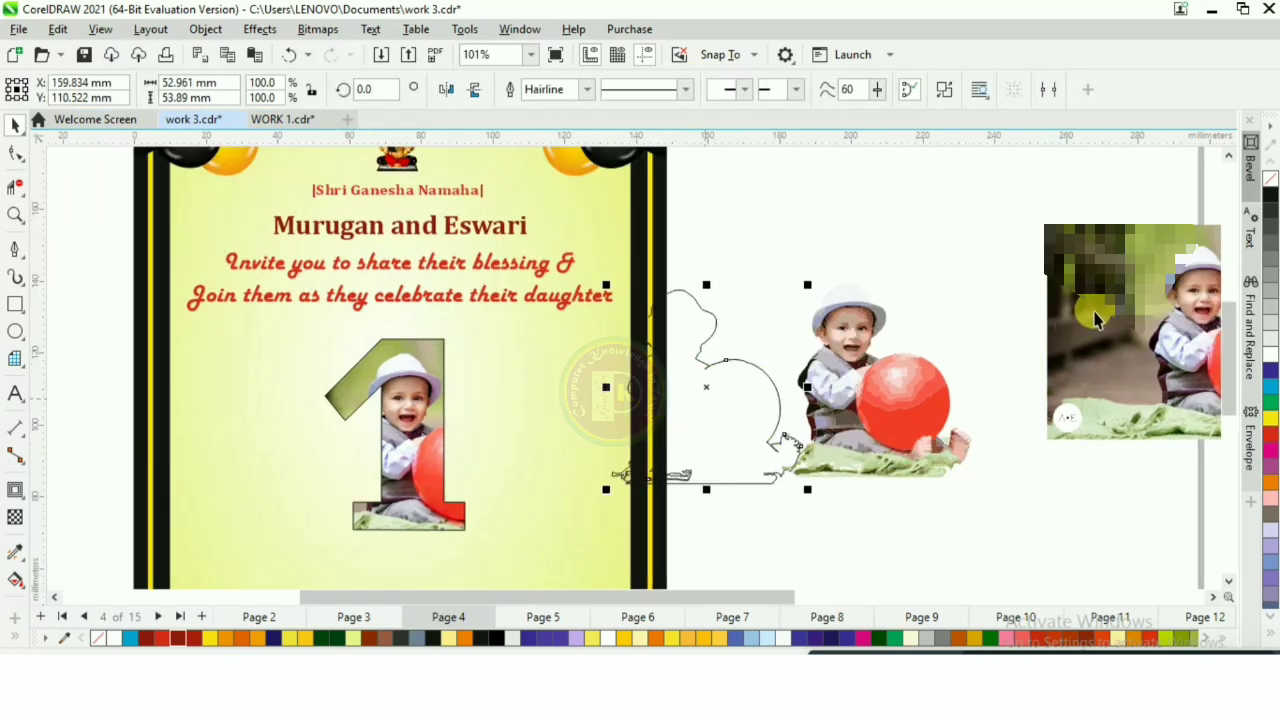
left_click_drag(1096, 297, 921, 294)
right_click(963, 272)
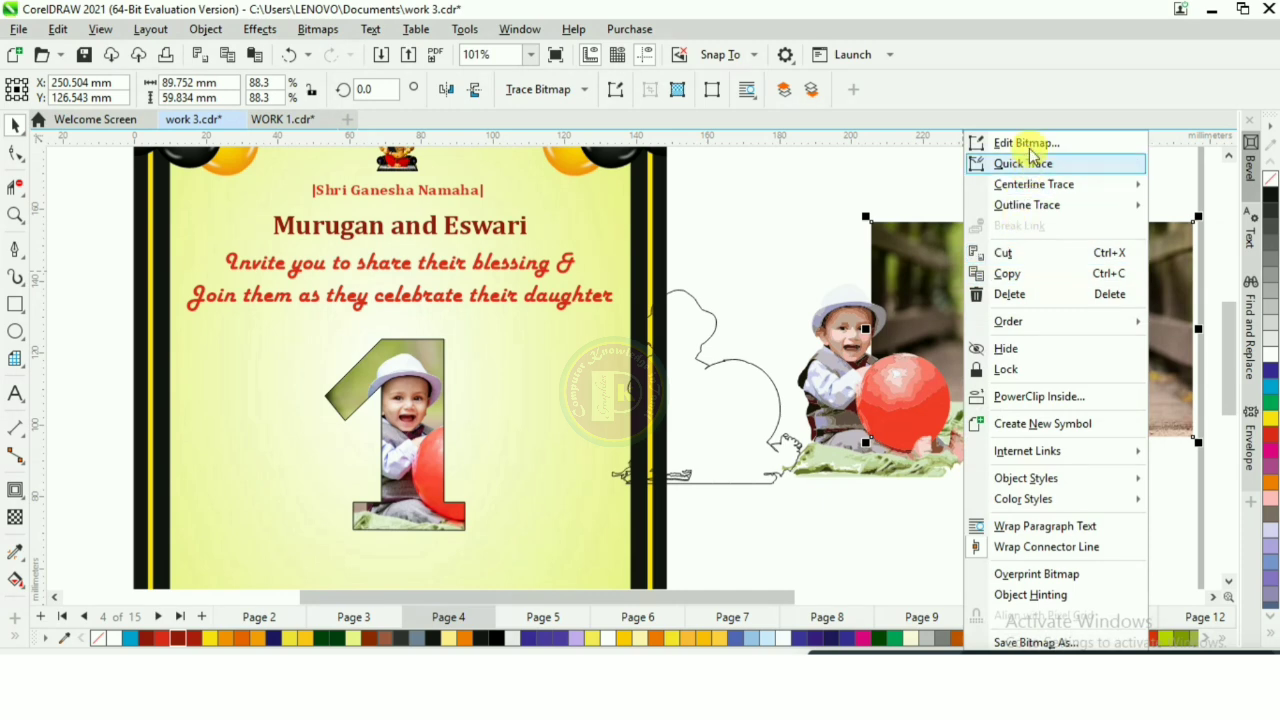
left_click(1045, 396)
left_click(708, 378)
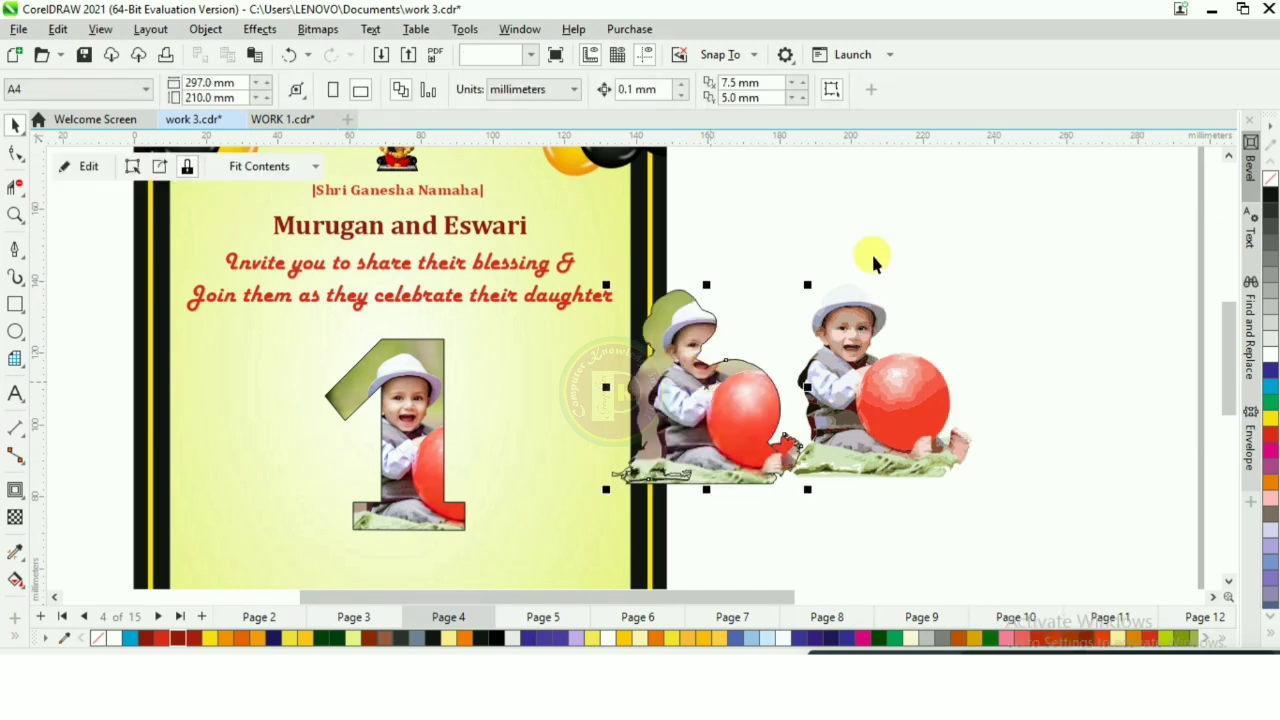
Delete the traced figure of the child beside the new photo cutout
left_click(871, 342)
left_click_drag(749, 248, 1038, 594)
key("Delete")
scroll(706, 324, "up", 2)
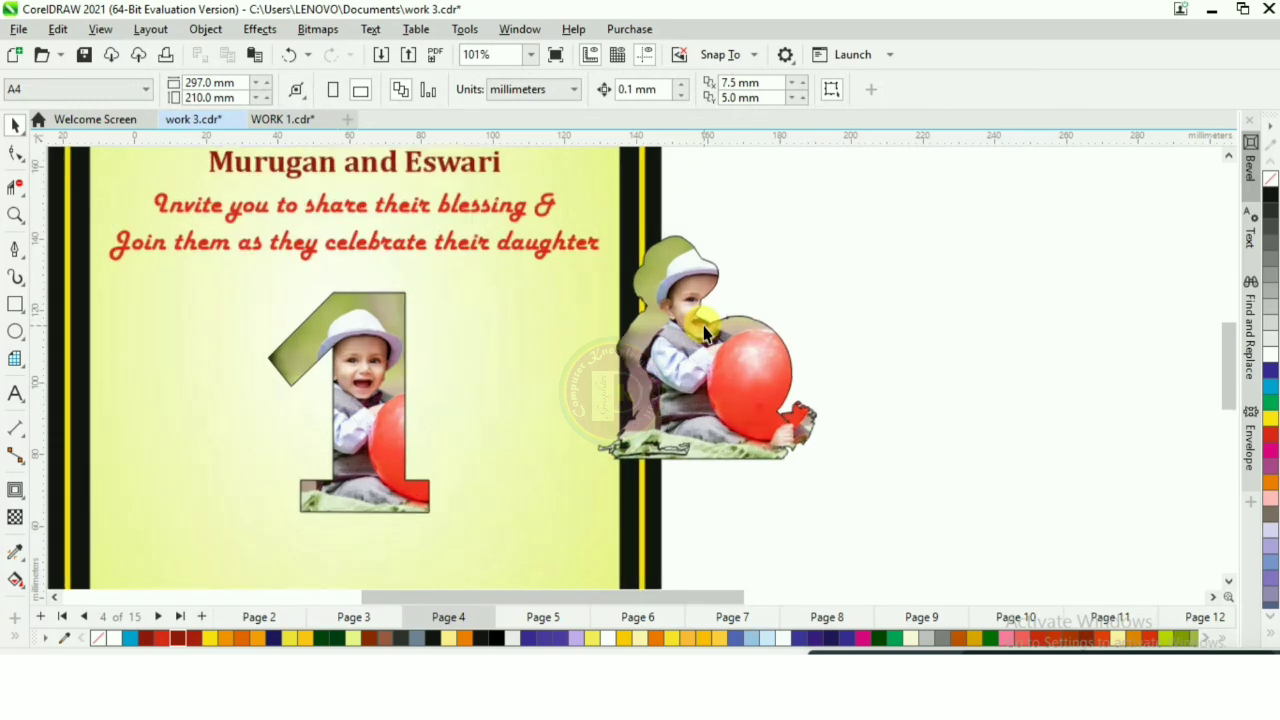
Edit the cutout's PowerClip contents so the child and balloon in the photo line up with the boundary outline
right_click(716, 303)
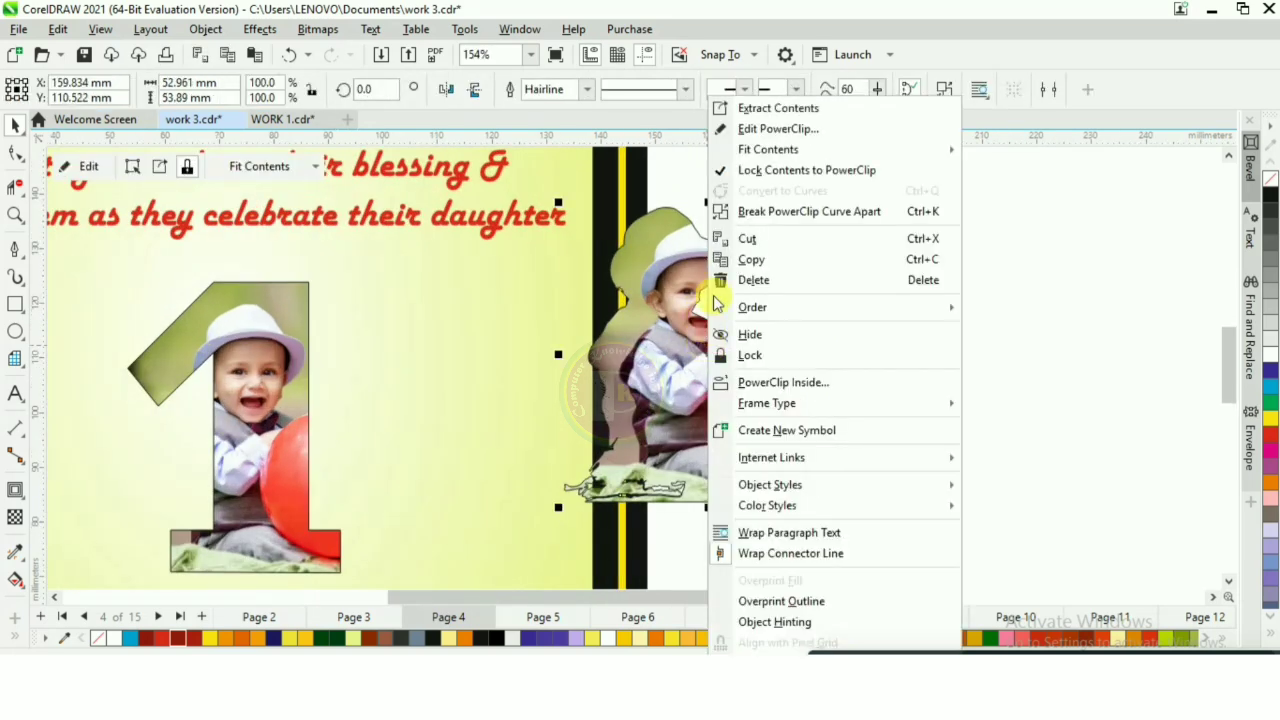
left_click(776, 127)
left_click_drag(667, 315, 643, 305)
left_click_drag(660, 242, 658, 235)
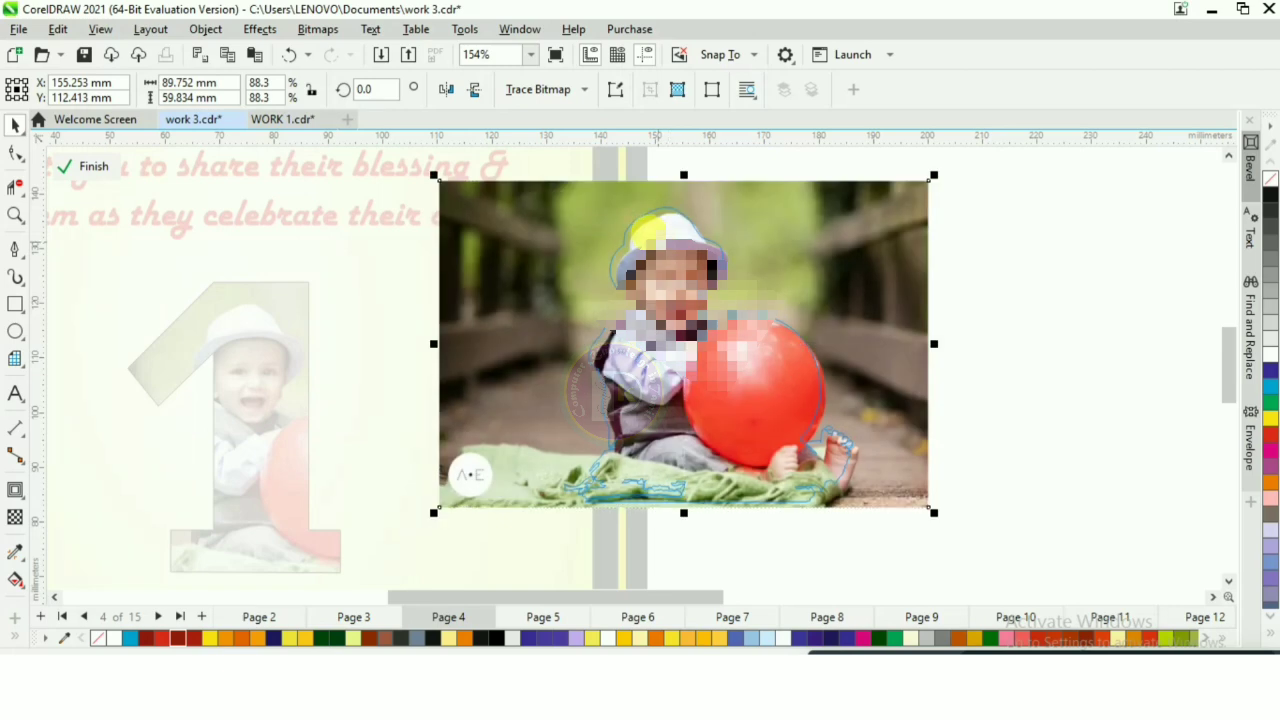
scroll(658, 235, "down", 1)
left_click(95, 167)
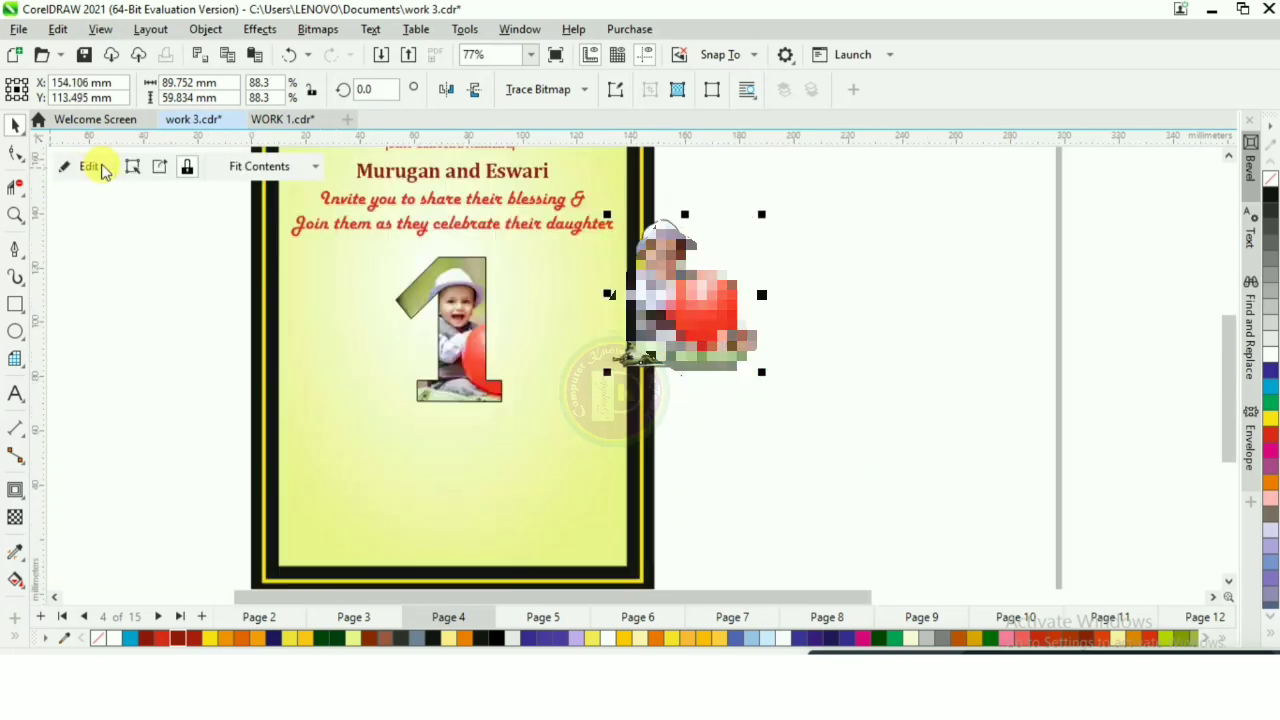
Place the baby cutout, with no outline, over the numeral 1 on the card and convert it to a bitmap
scroll(612, 250, "up", 1)
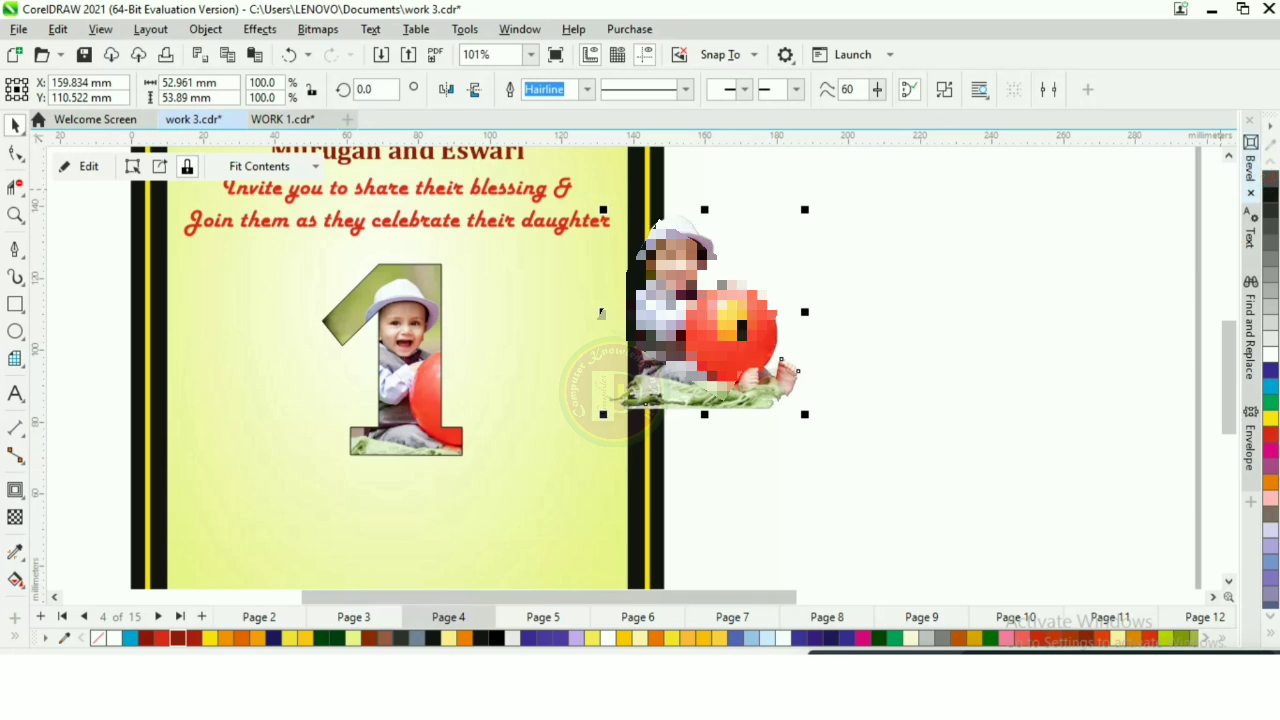
left_click_drag(700, 316, 447, 372)
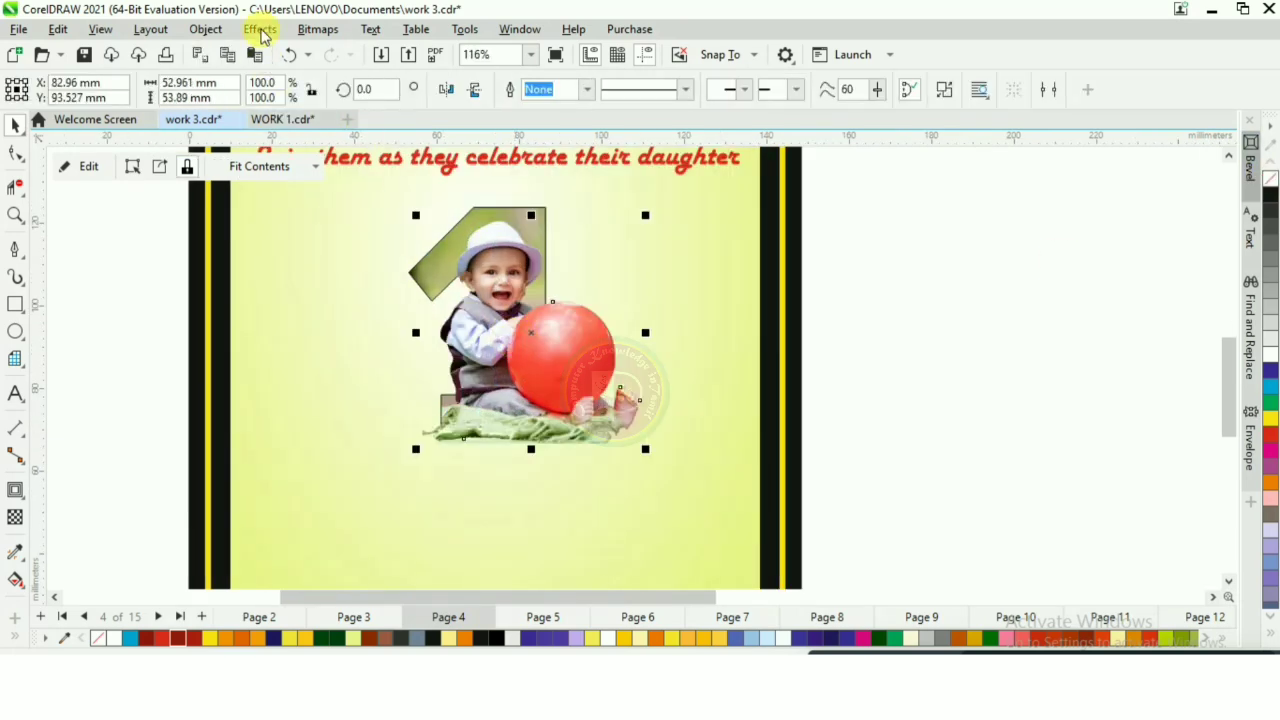
left_click(316, 29)
left_click(350, 55)
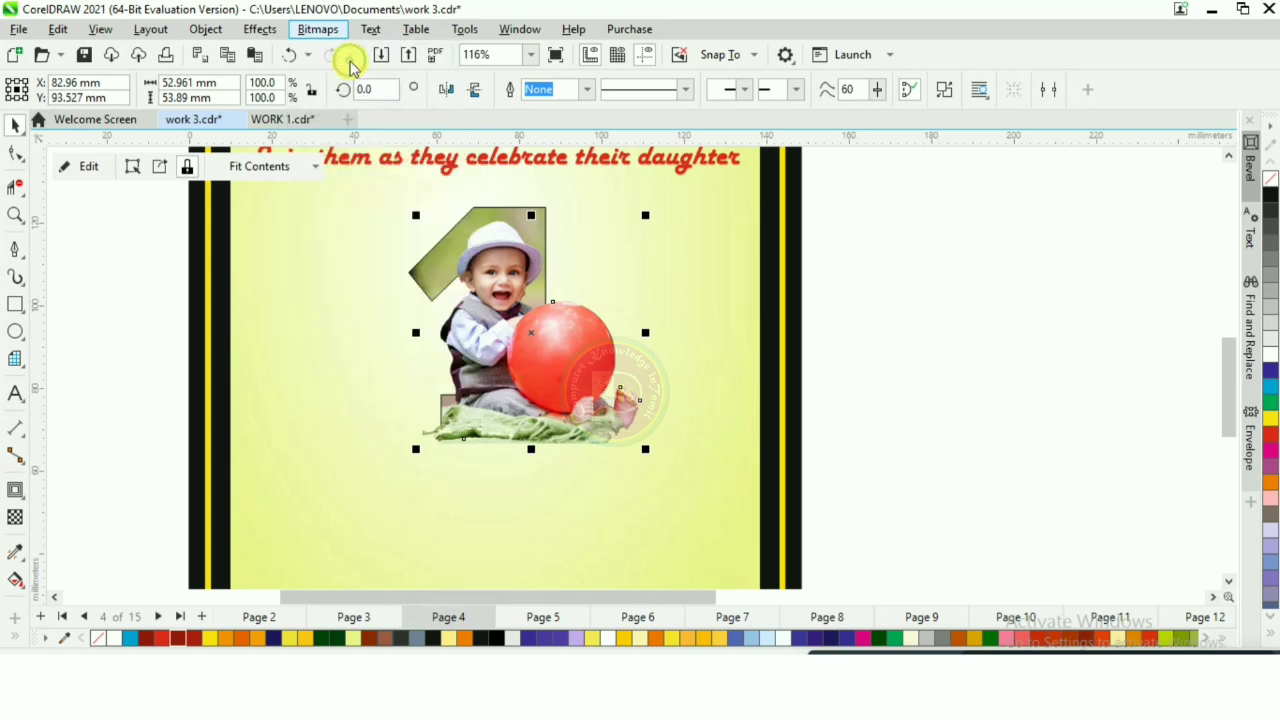
left_click(668, 452)
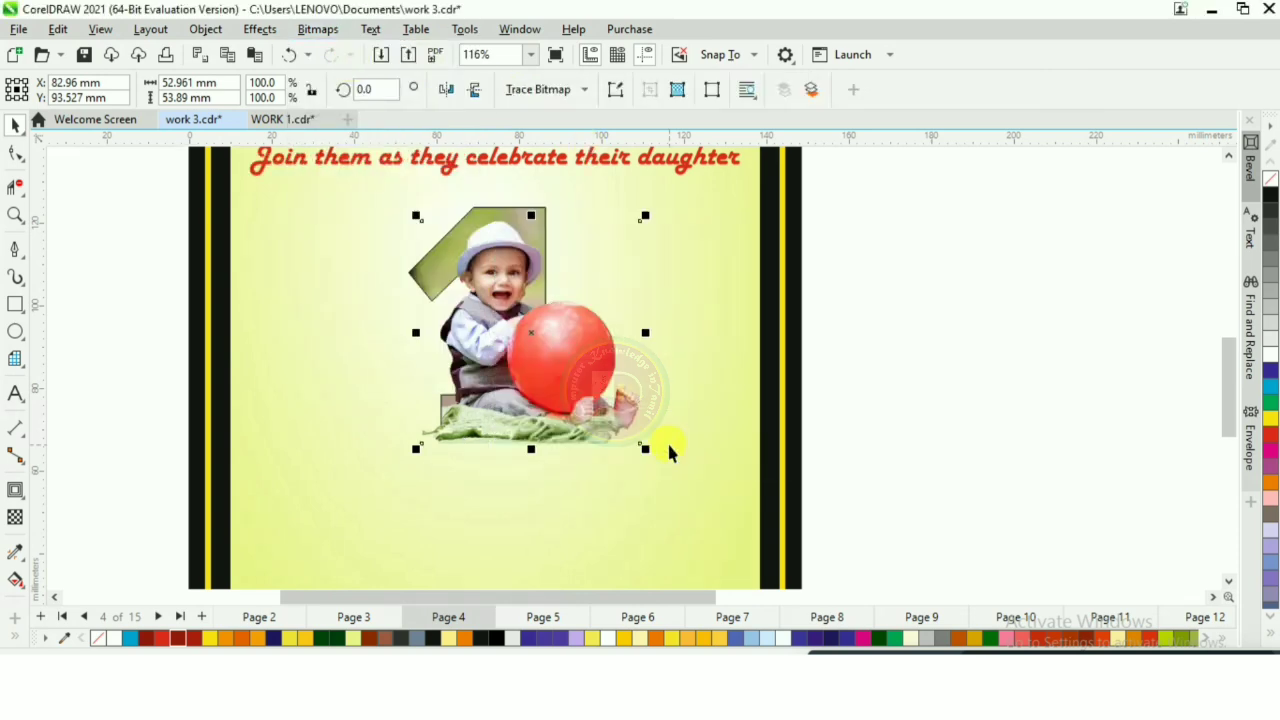
Reshape the baby cutout's bitmap frame so its lower-left part is cropped to the edge of the numeral 1
left_click(16, 153)
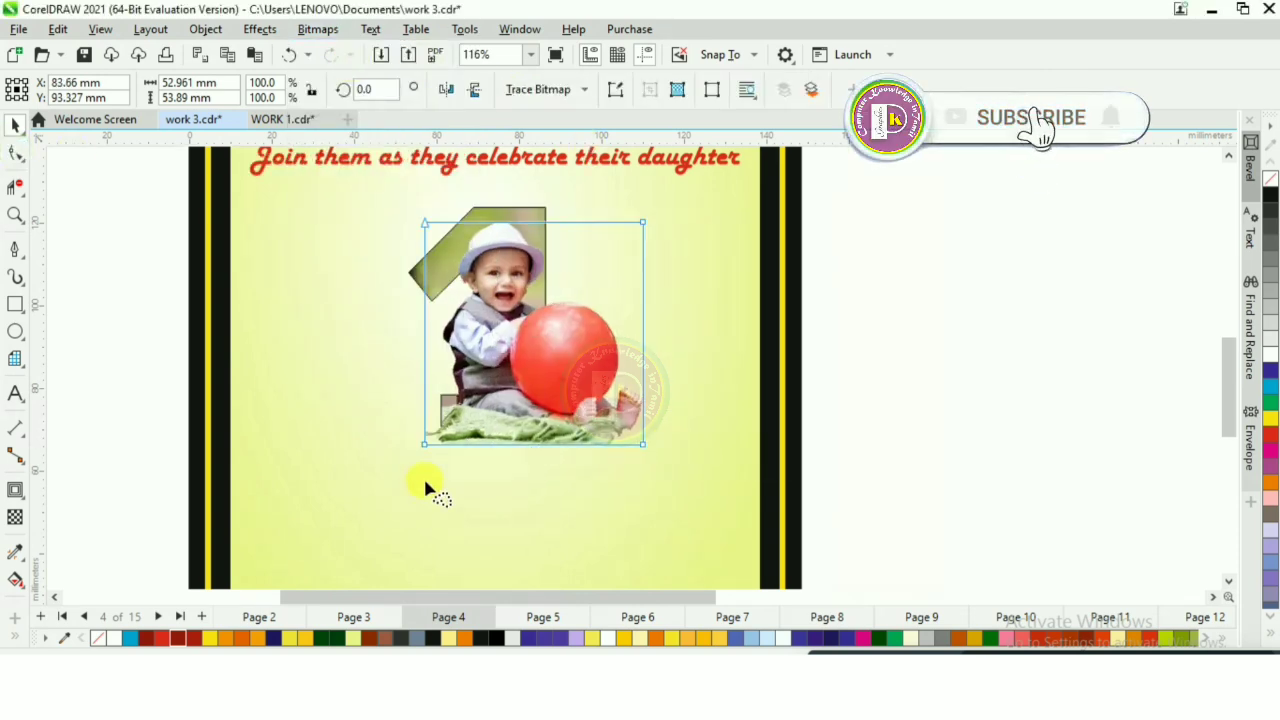
left_click_drag(420, 449, 486, 397)
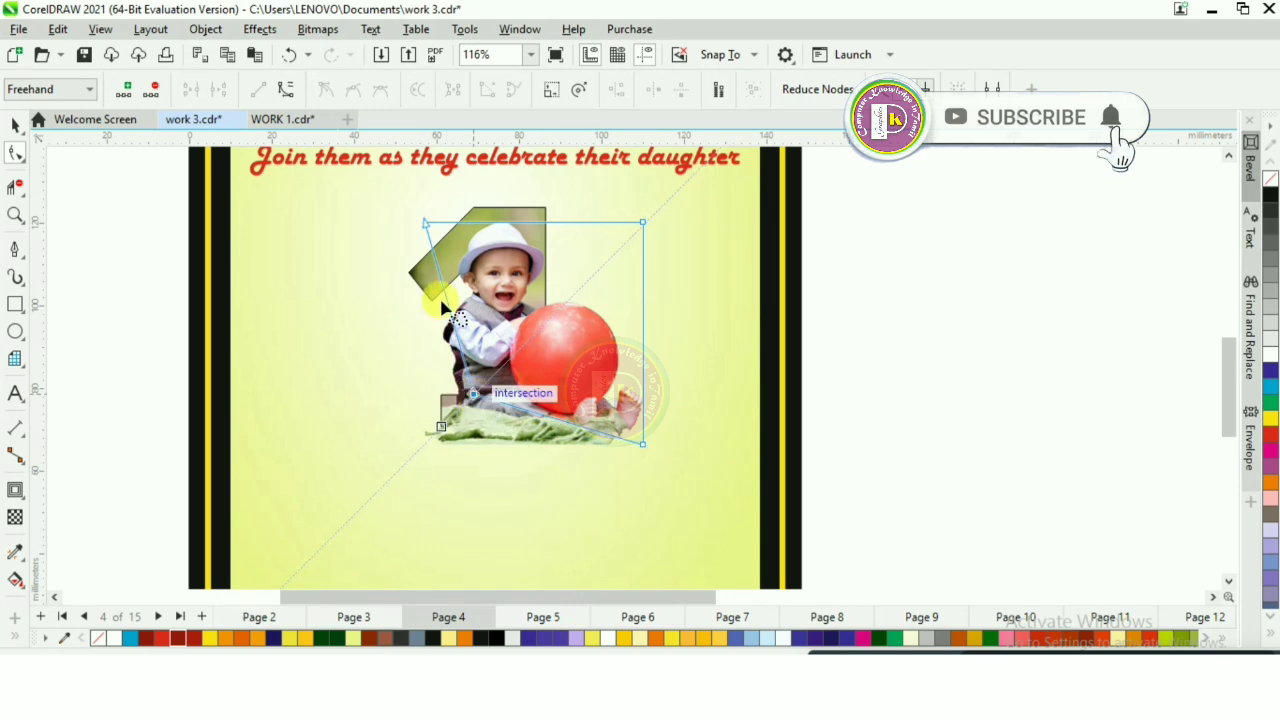
left_click_drag(428, 228, 477, 225)
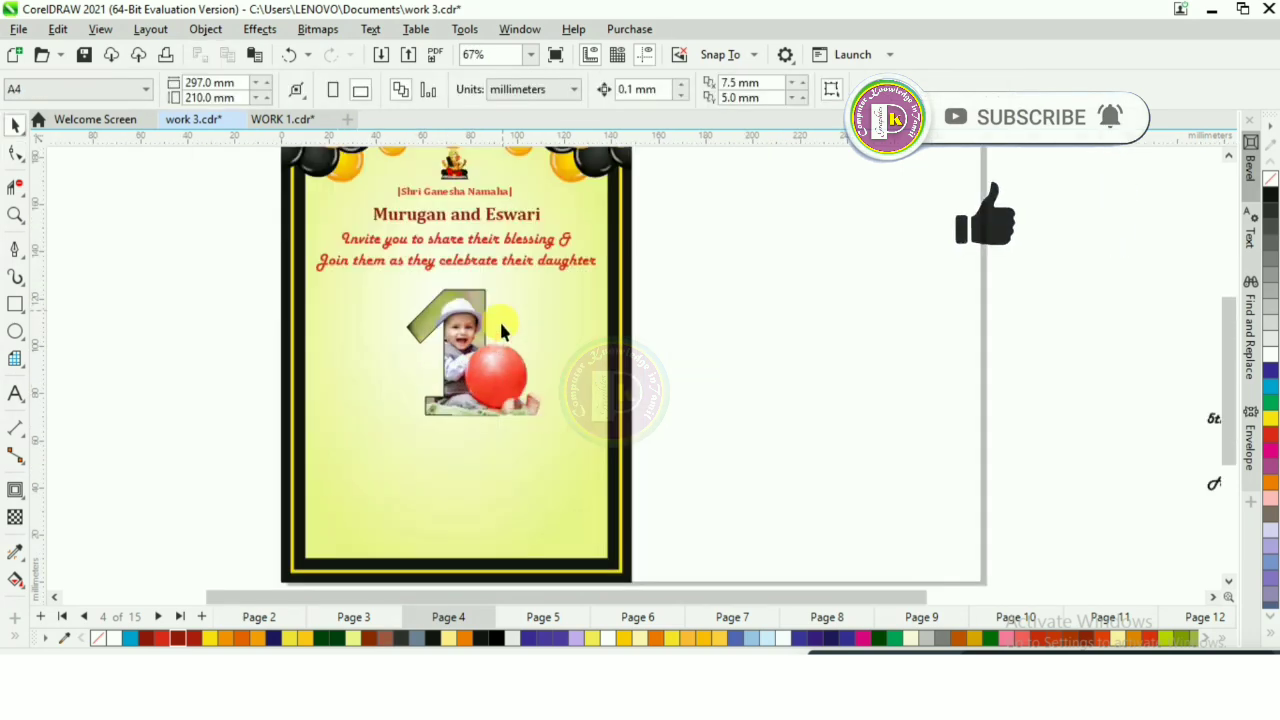
Remove the numeral 1's outline and apply a bottom-right inner shadow, offset about 2.7 mm horizontally and -2.1 mm vertically
scroll(499, 319, "up", 1)
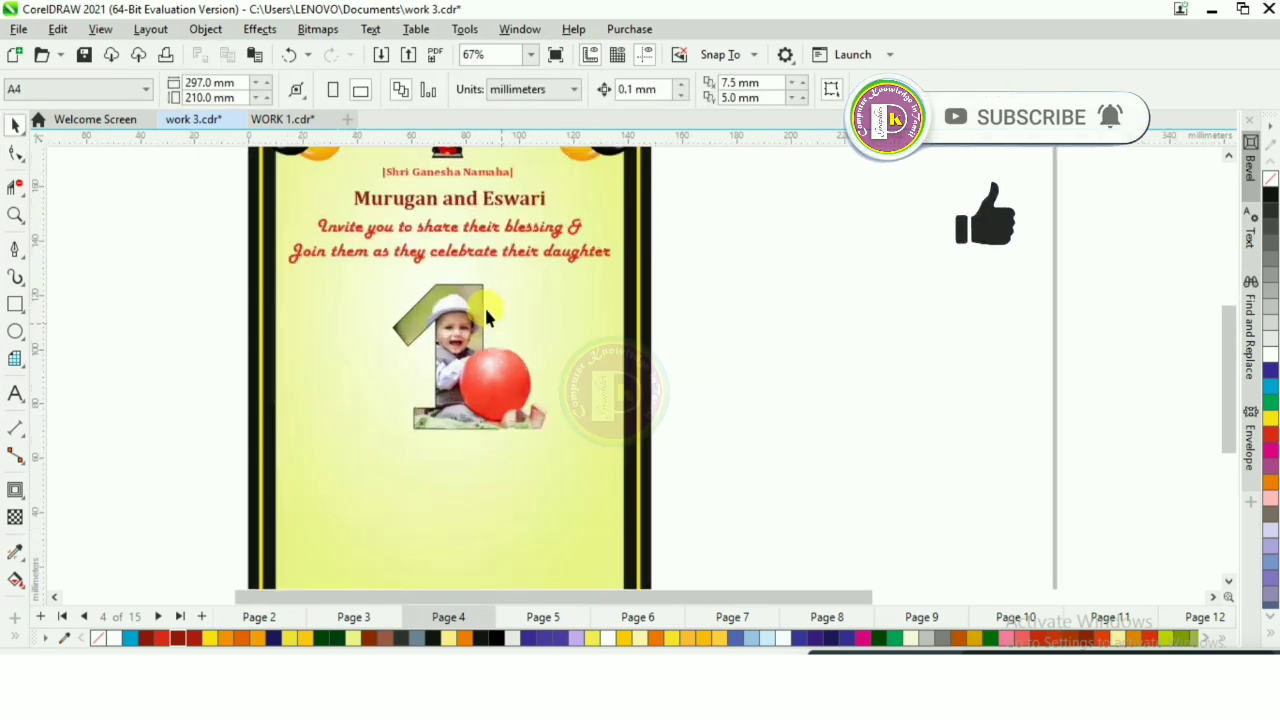
left_click(469, 278)
left_click(474, 297)
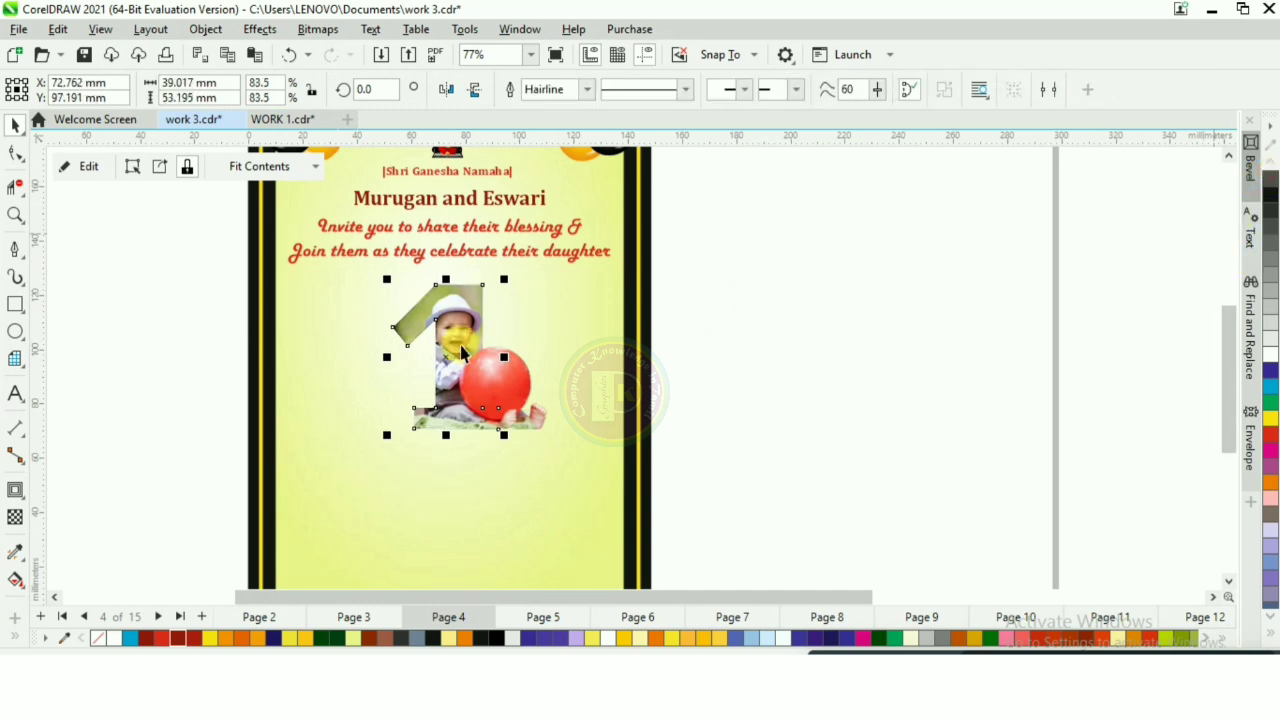
left_click(15, 490)
left_click(86, 89)
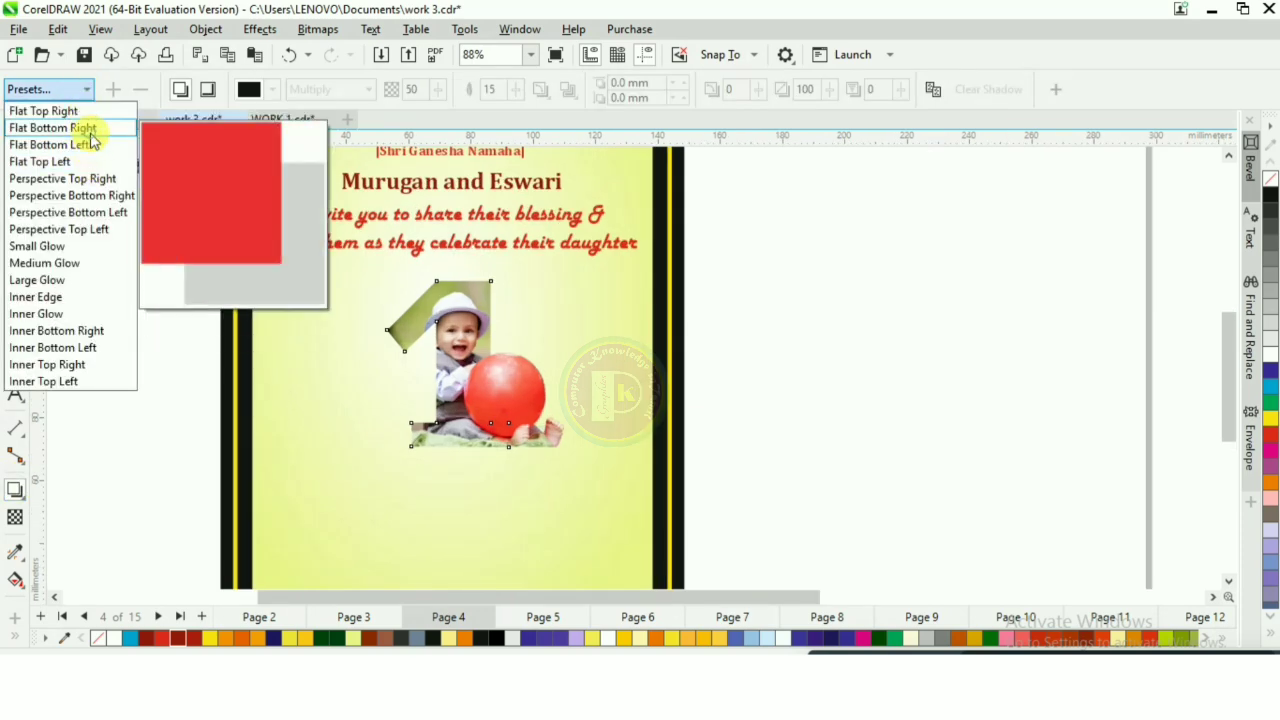
left_click(90, 128)
left_click(206, 89)
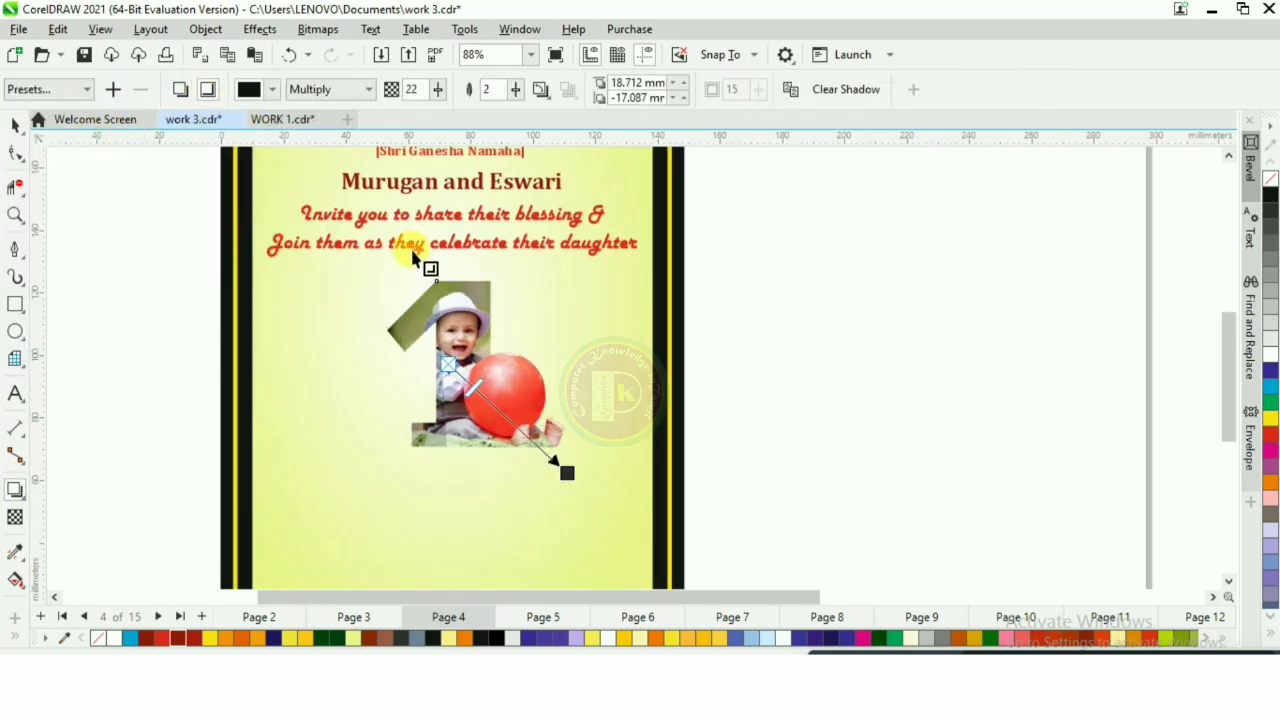
left_click_drag(557, 466, 521, 420)
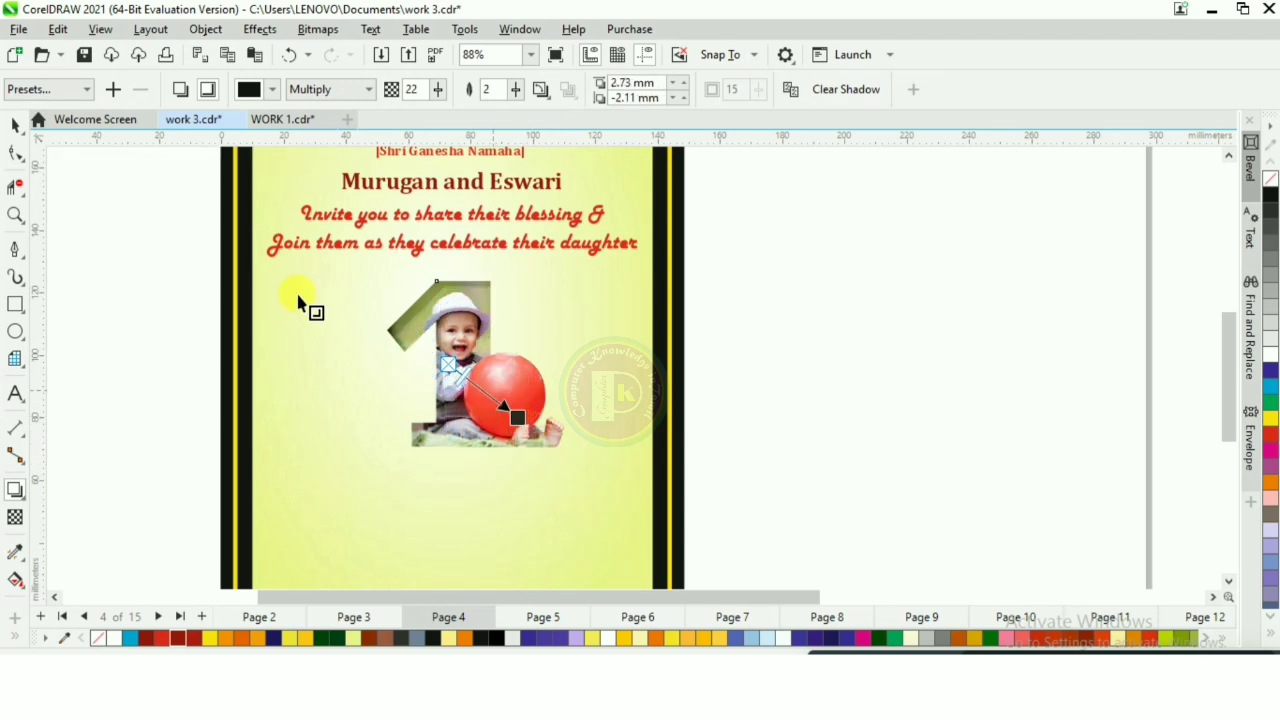
Nudge the numeral 1 together with the baby cutout slightly to the left on the card
left_click(16, 124)
left_click(129, 252)
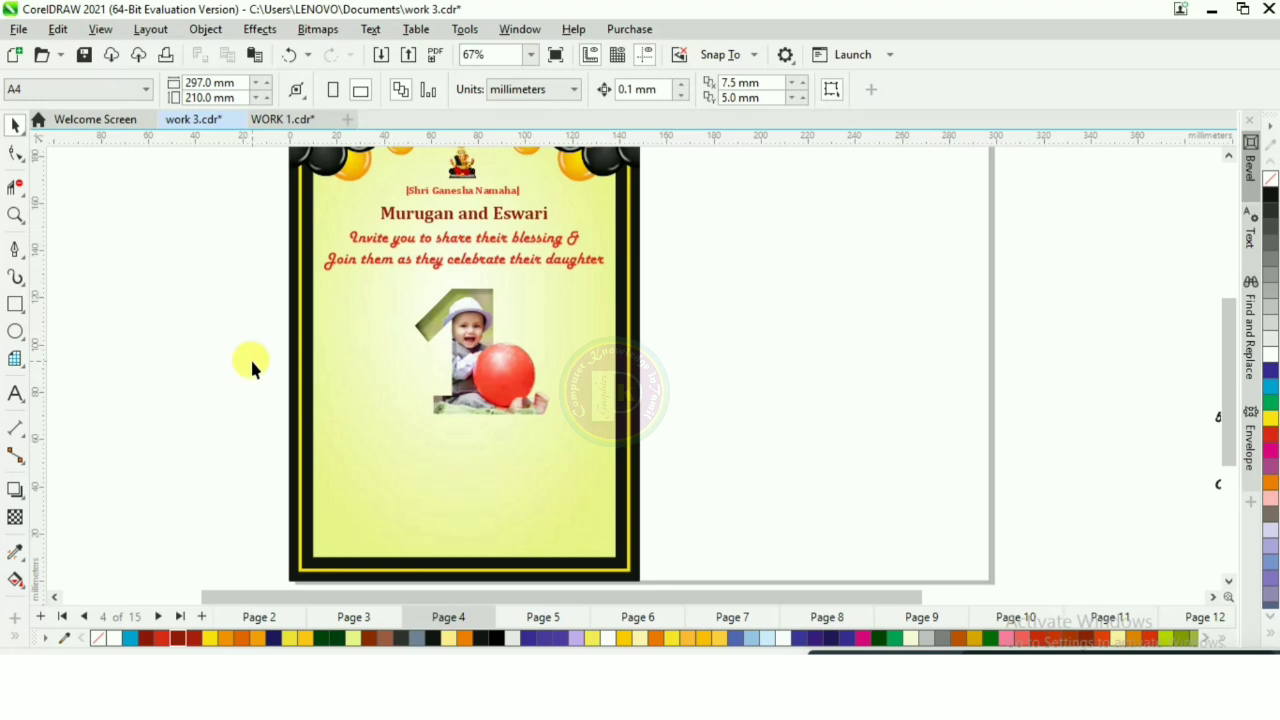
scroll(220, 300, "down", 2)
left_click_drag(537, 447, 537, 447)
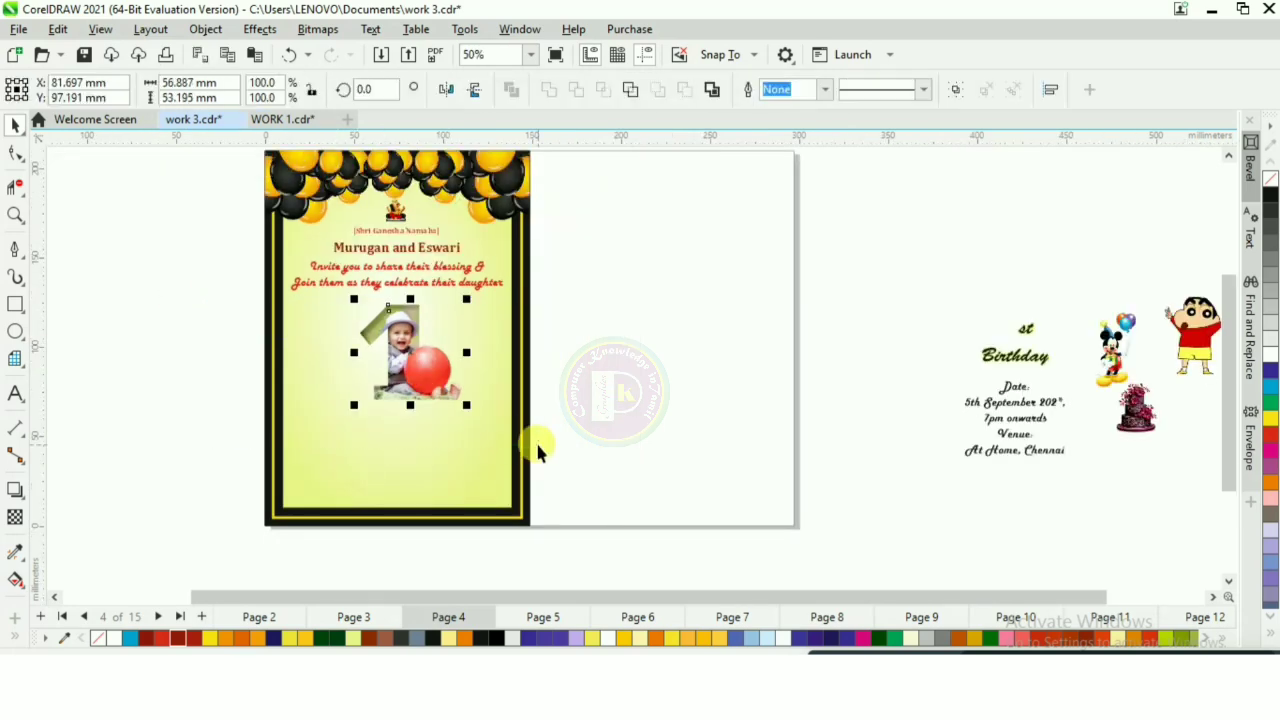
key("Left")
key("Left")
key("Left")
key("Left")
key("Left")
key("Left")
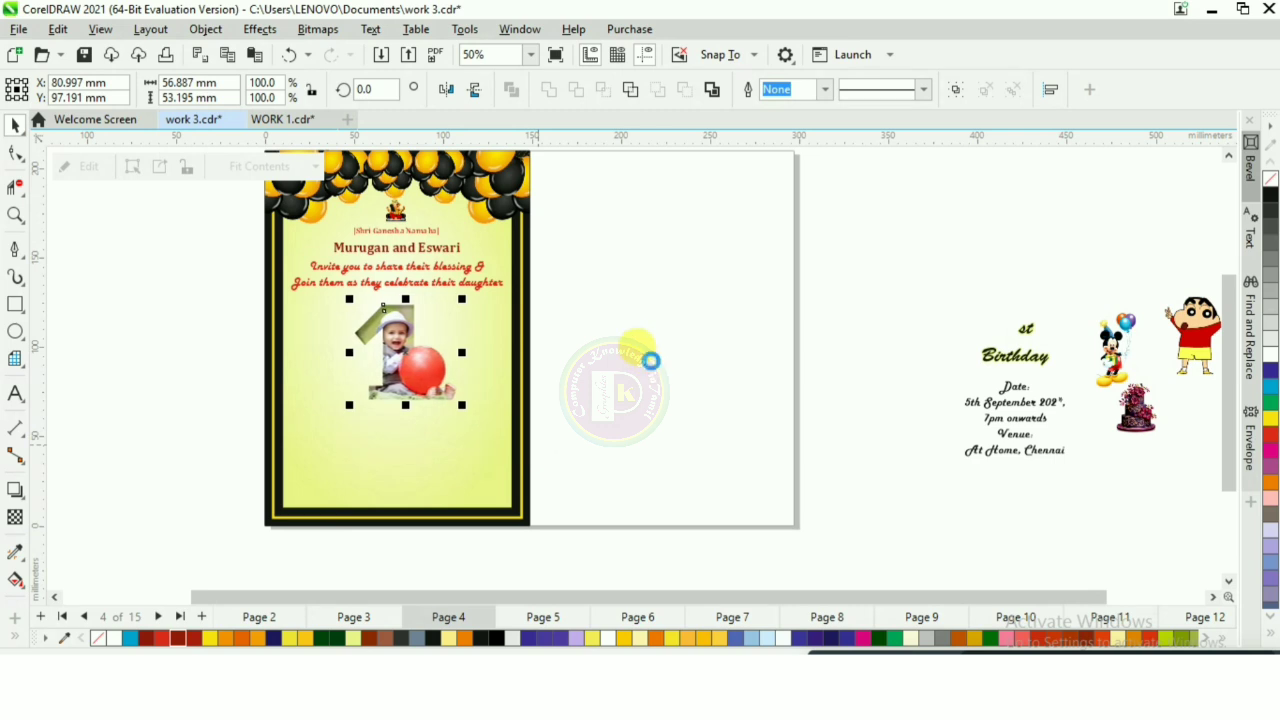
Place the "st" text beside the top of the numeral 1 and the "Birthday" text beneath the numeral
left_click(1025, 330)
left_click_drag(577, 340, 431, 303)
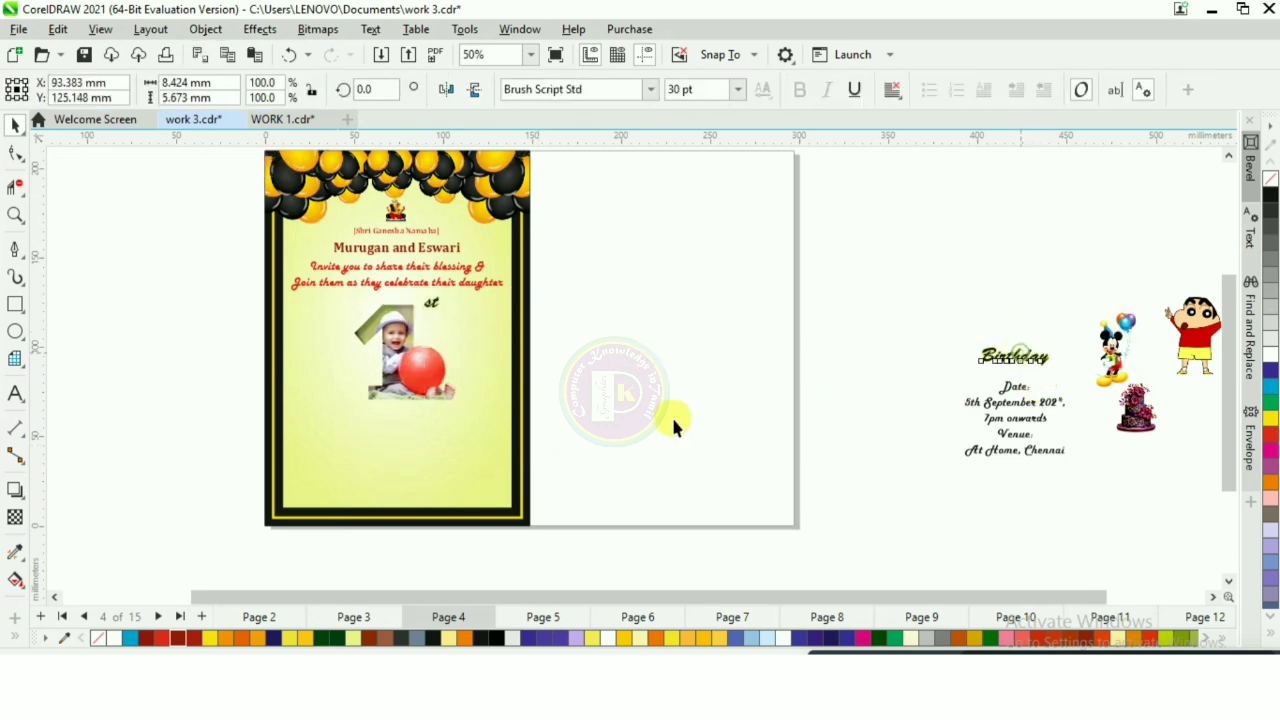
left_click_drag(1016, 356, 407, 412)
left_click(852, 395)
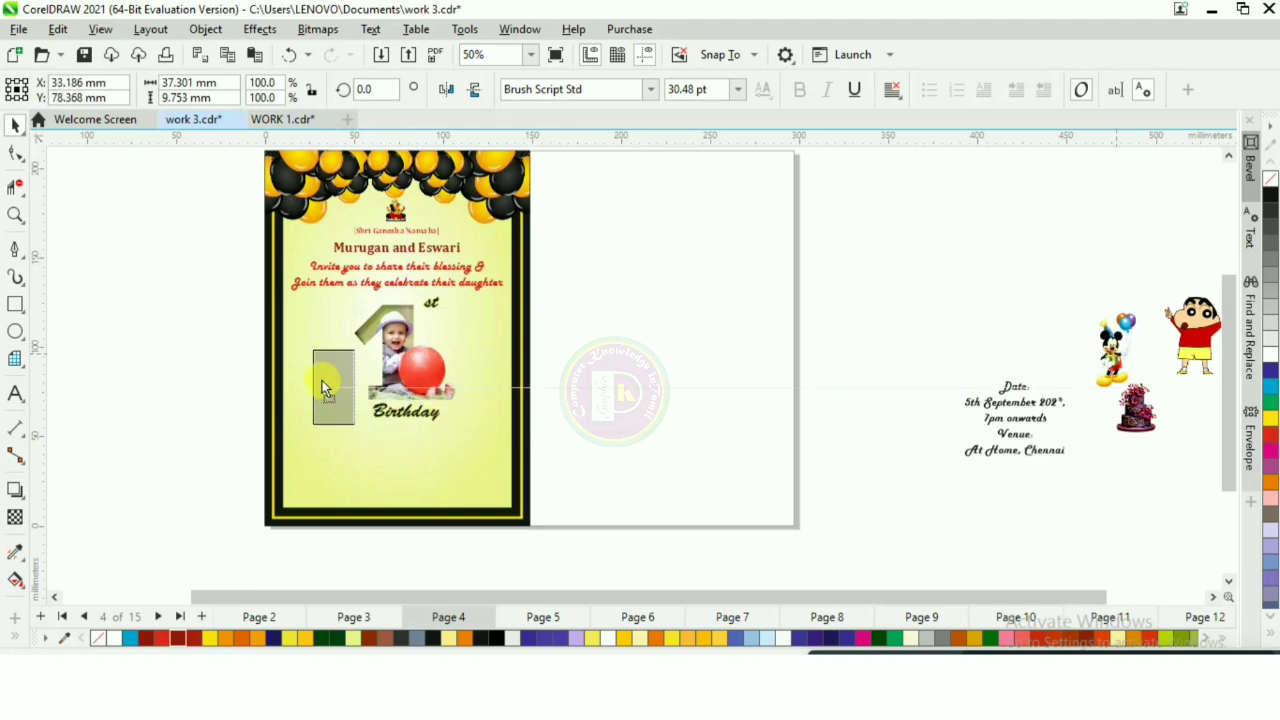
Place Mickey Mouse left of the numeral 1 and the cartoon boy right of it, enlarging Mickey and reducing the boy to about 31 × 38 mm
left_click_drag(1113, 350, 316, 372)
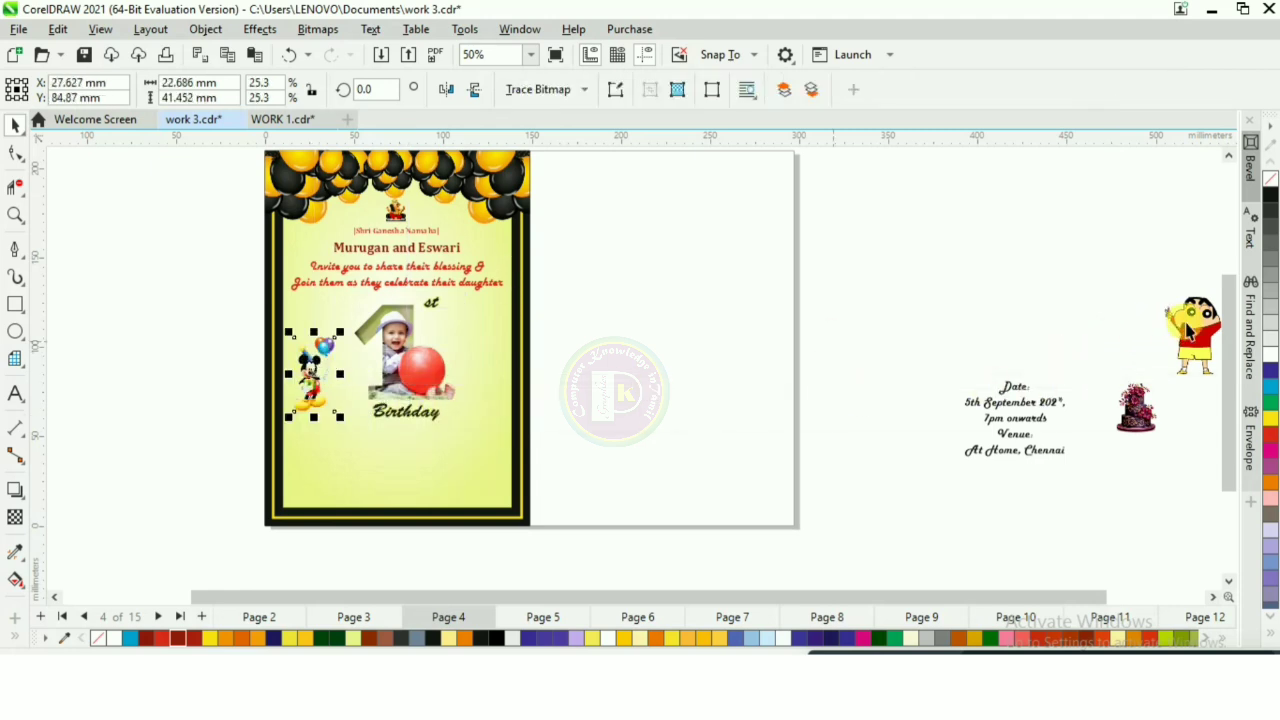
left_click_drag(1187, 333, 468, 330)
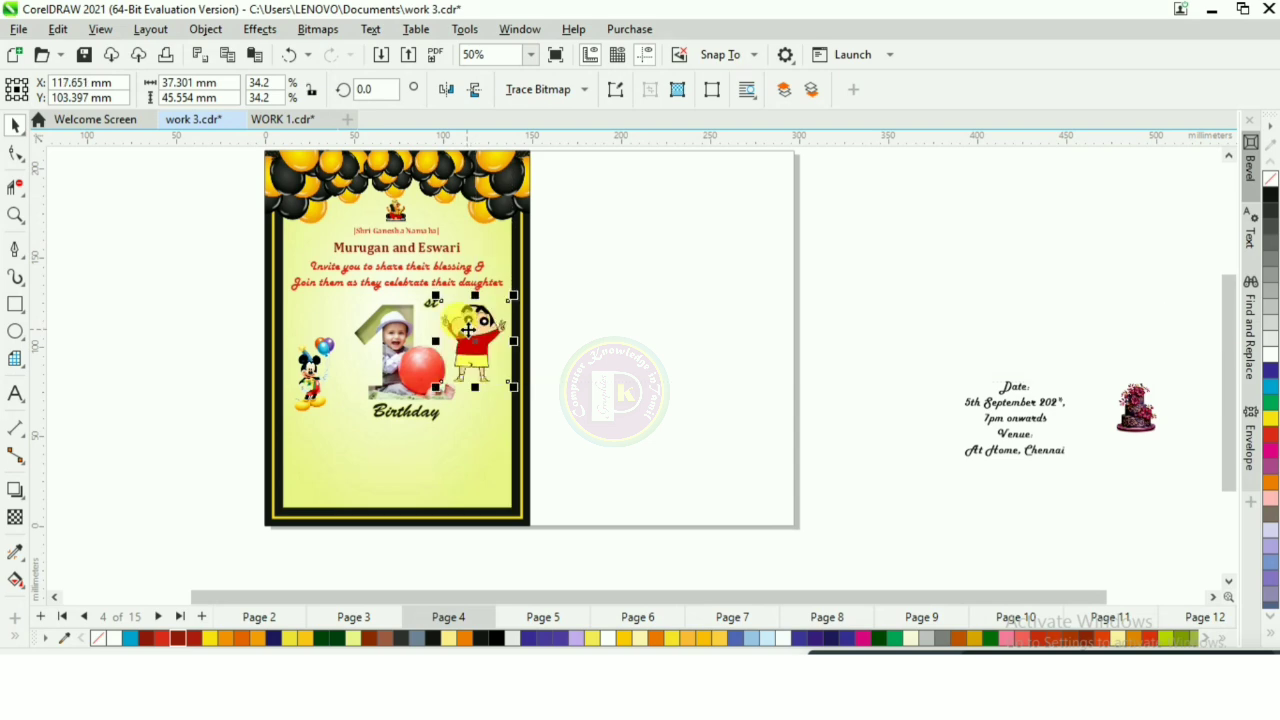
scroll(468, 330, "up", 1)
left_click_drag(530, 284, 516, 301)
left_click_drag(476, 339, 484, 331)
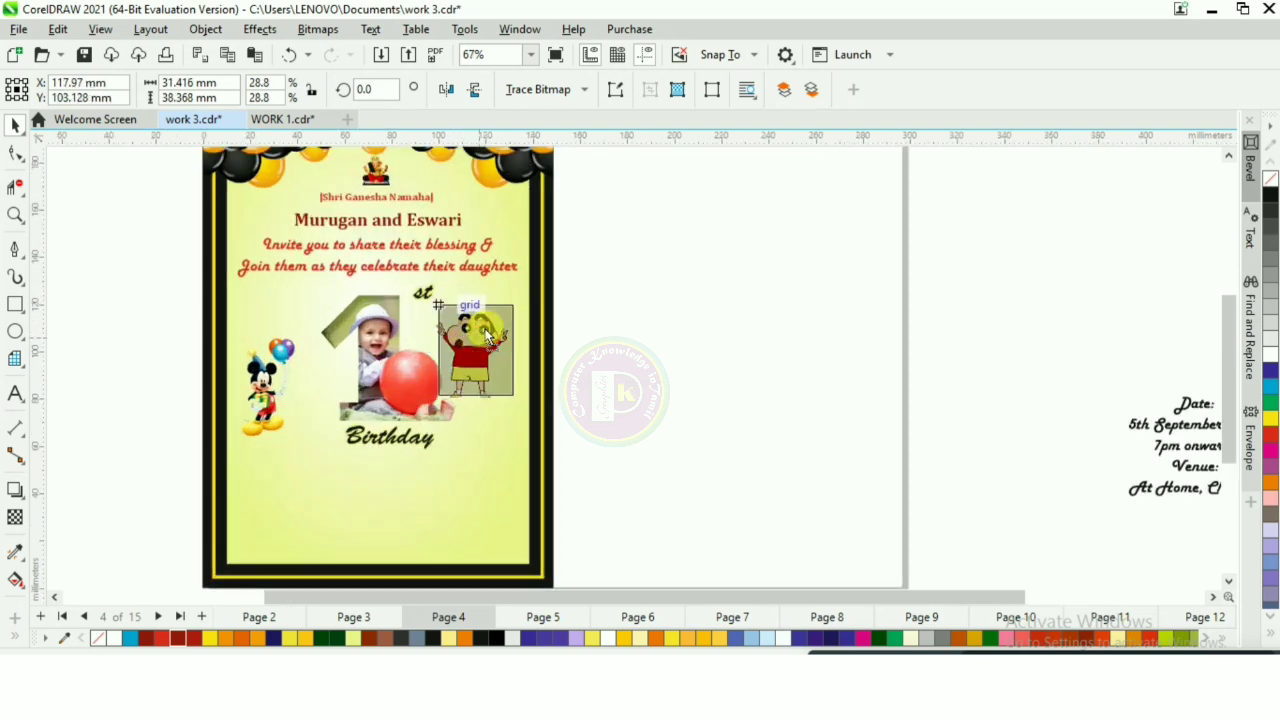
left_click(258, 394)
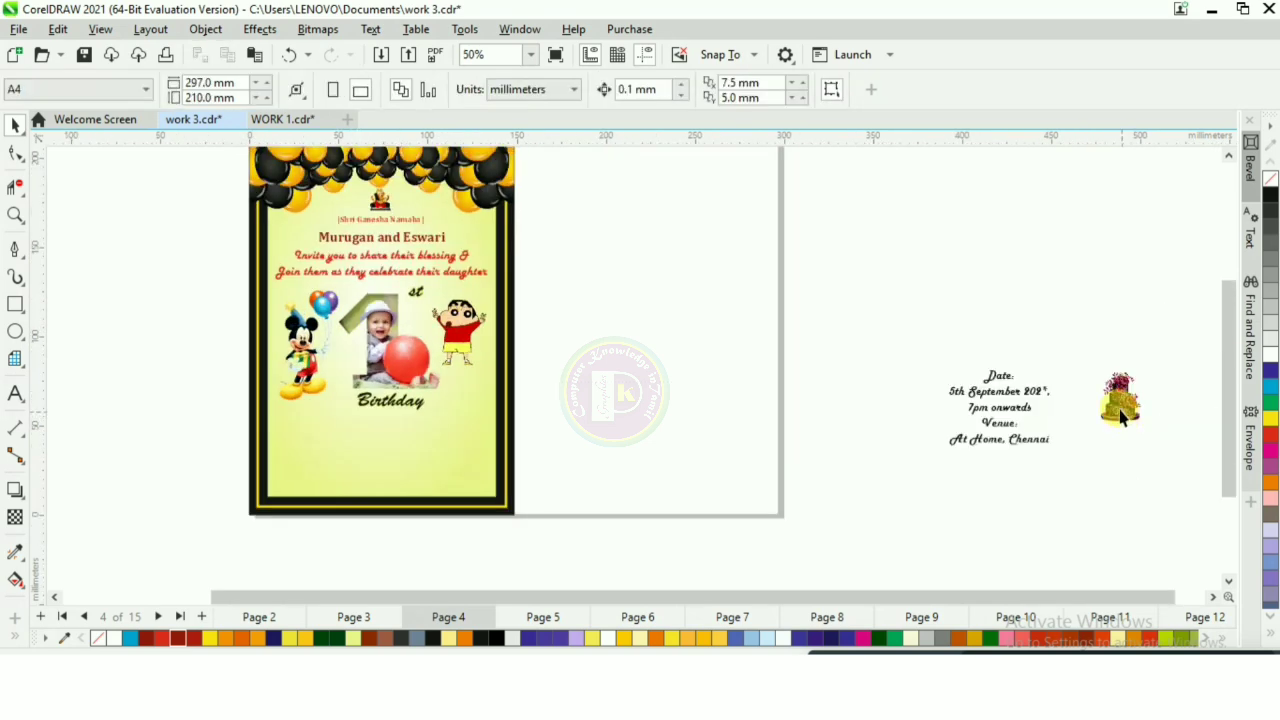
Place the cake picture in the card's lower-right corner and enlarge it to about 42 × 51 mm
left_click(1126, 404)
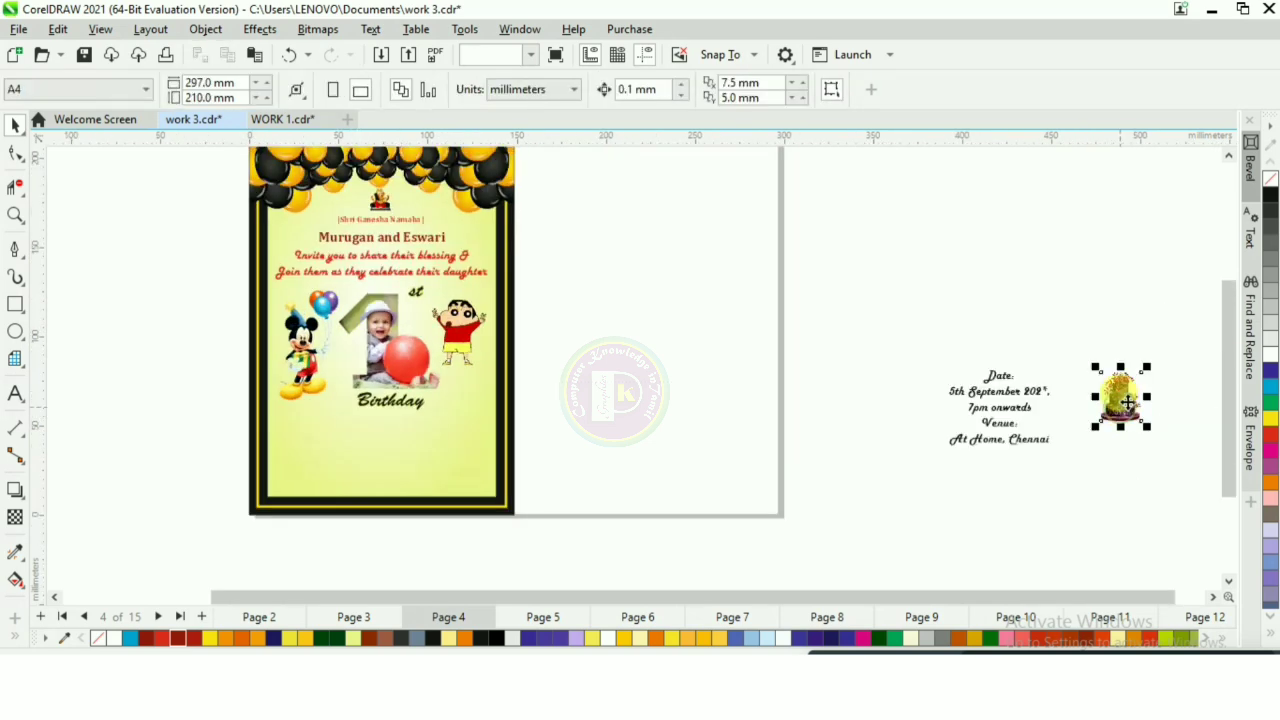
left_click_drag(1126, 404, 513, 340)
left_click(821, 440)
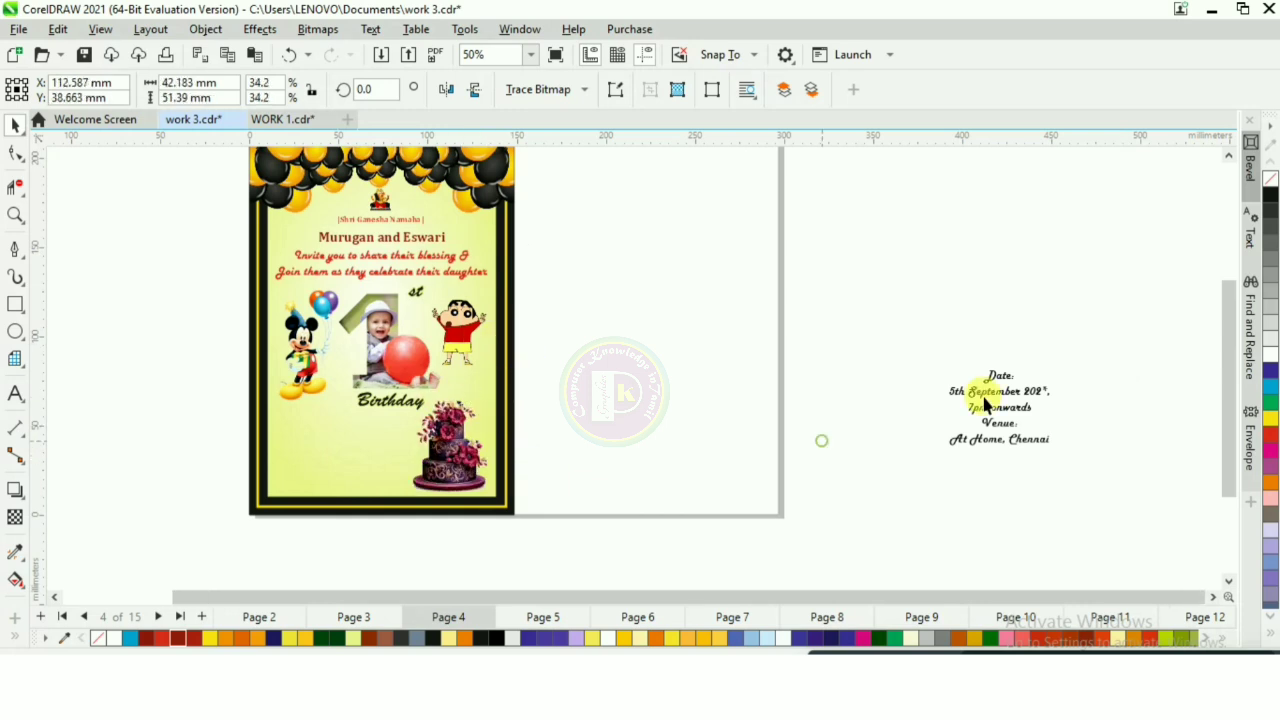
Place the date and venue text left of the cake, colouring it red and the "st" and "Birthday" texts dark red
left_click_drag(998, 382, 327, 424)
scroll(327, 424, "up", 2)
left_click(451, 252)
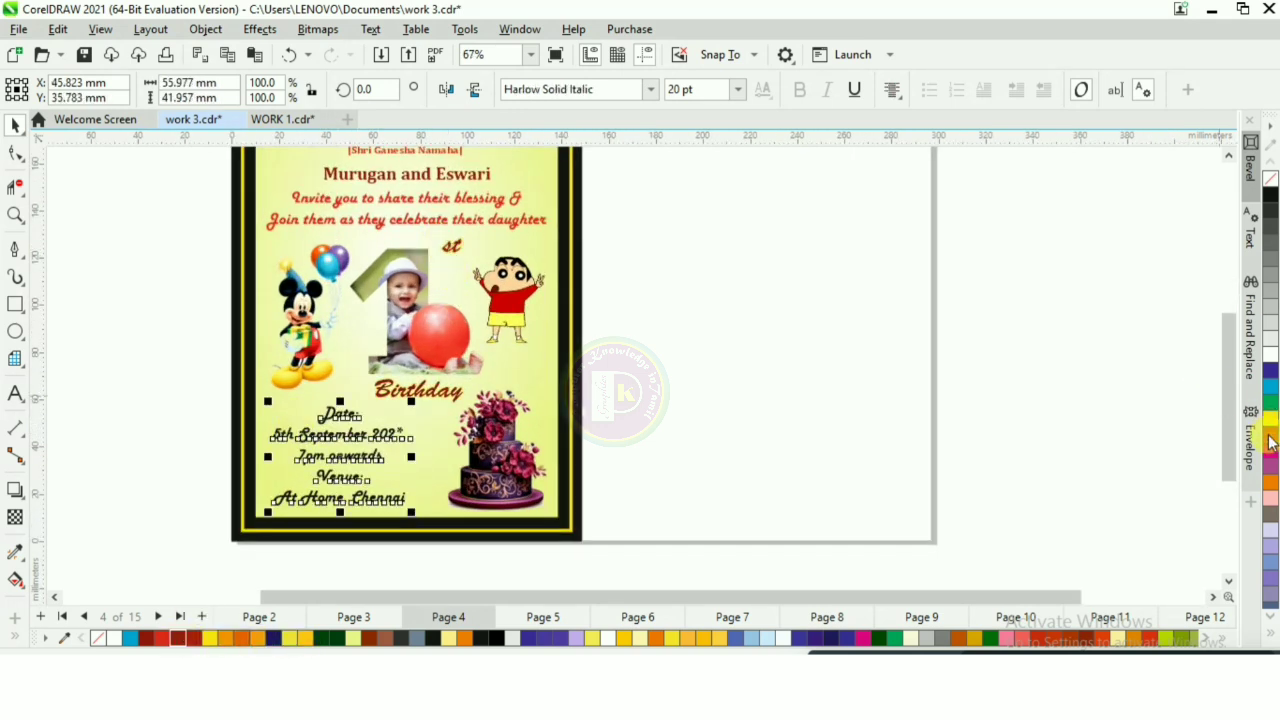
left_click(1270, 440)
scroll(330, 414, "up", 1)
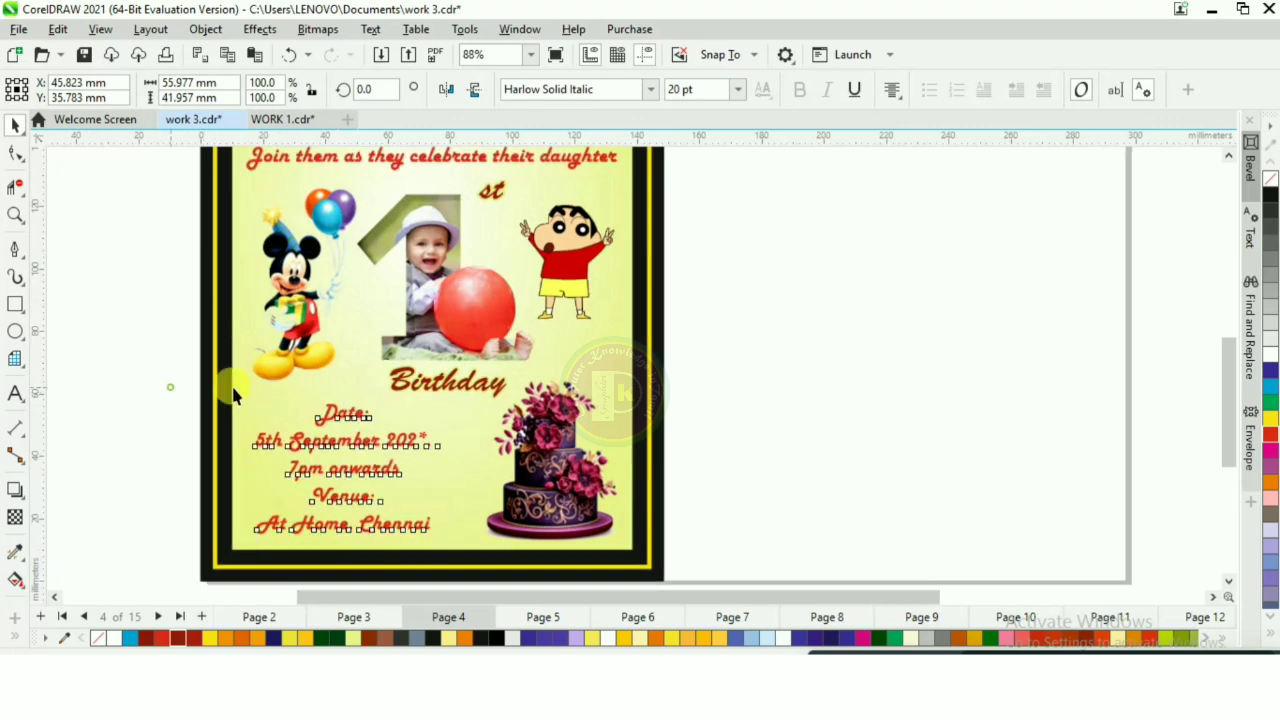
Colour the "Date:" and "Venue:" headings in the event details dark red
left_click(170, 387)
double_click(324, 414)
left_click_drag(318, 413, 372, 415)
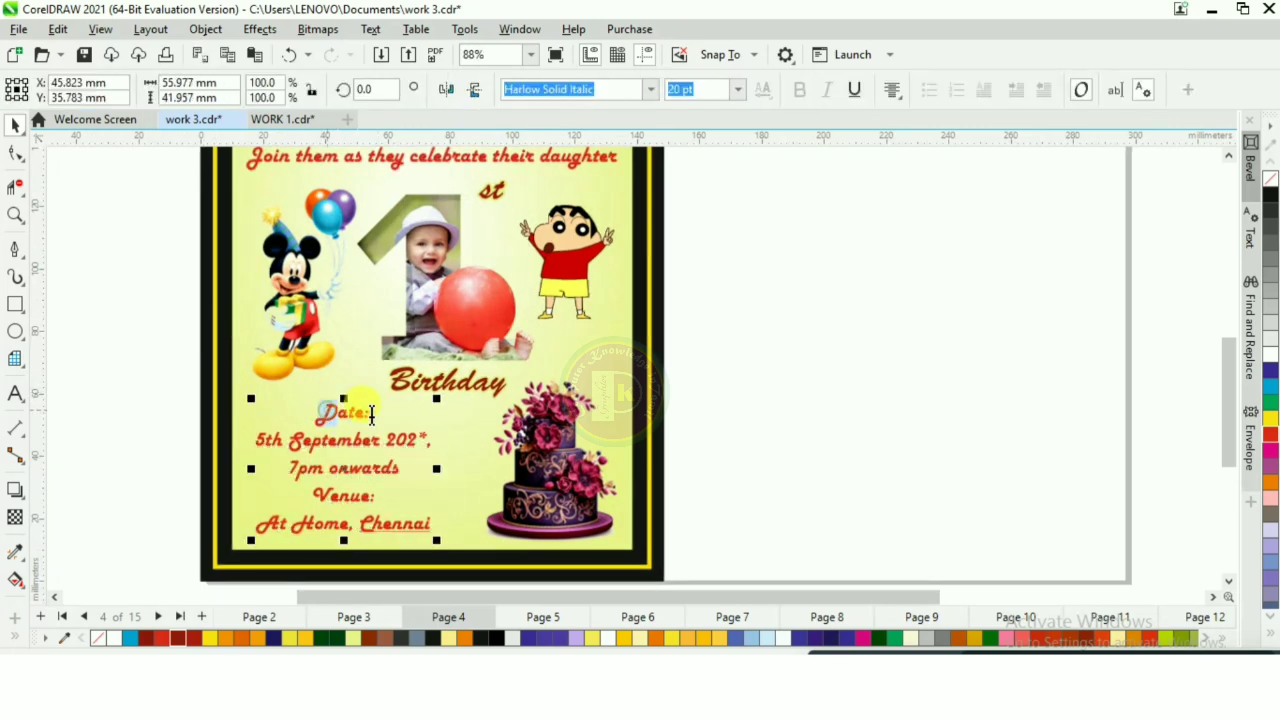
left_click(14, 125)
key("Escape")
Give the Mickey Mouse picture a Perspective Bottom Right drop shadow and shorten it to fall just below his feet
scroll(290, 452, "down", 1)
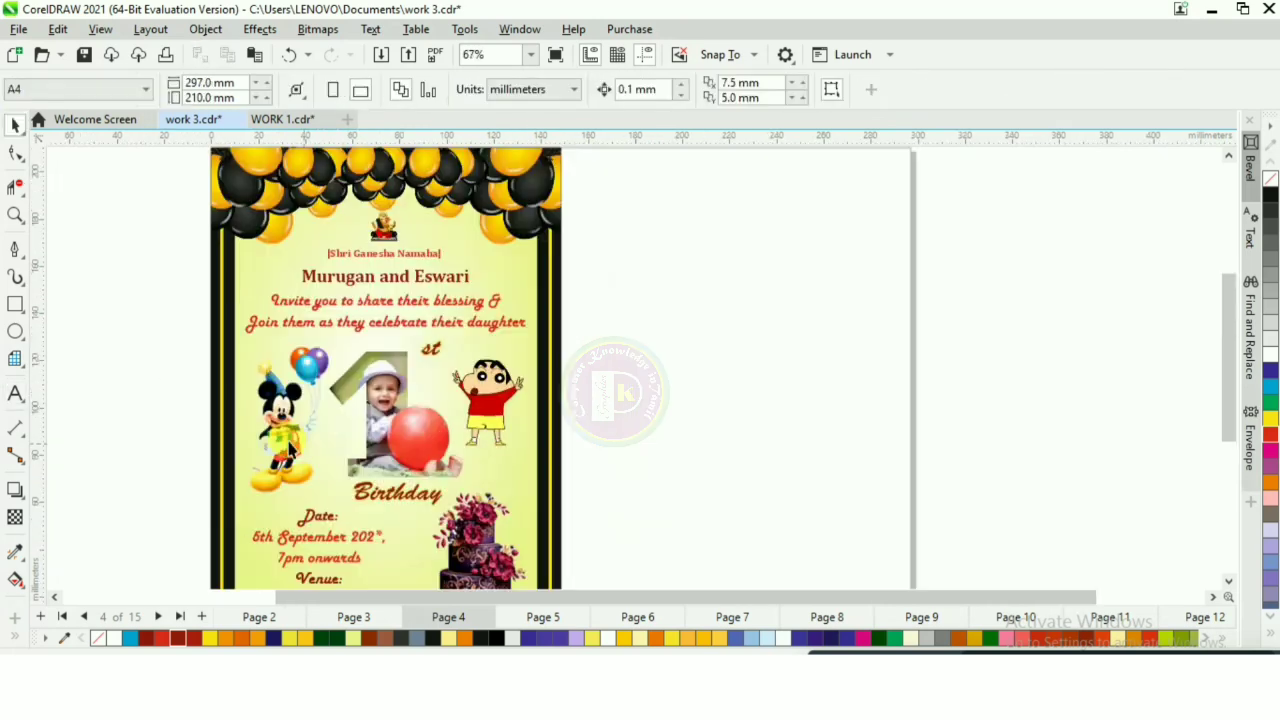
left_click(15, 490)
left_click(88, 90)
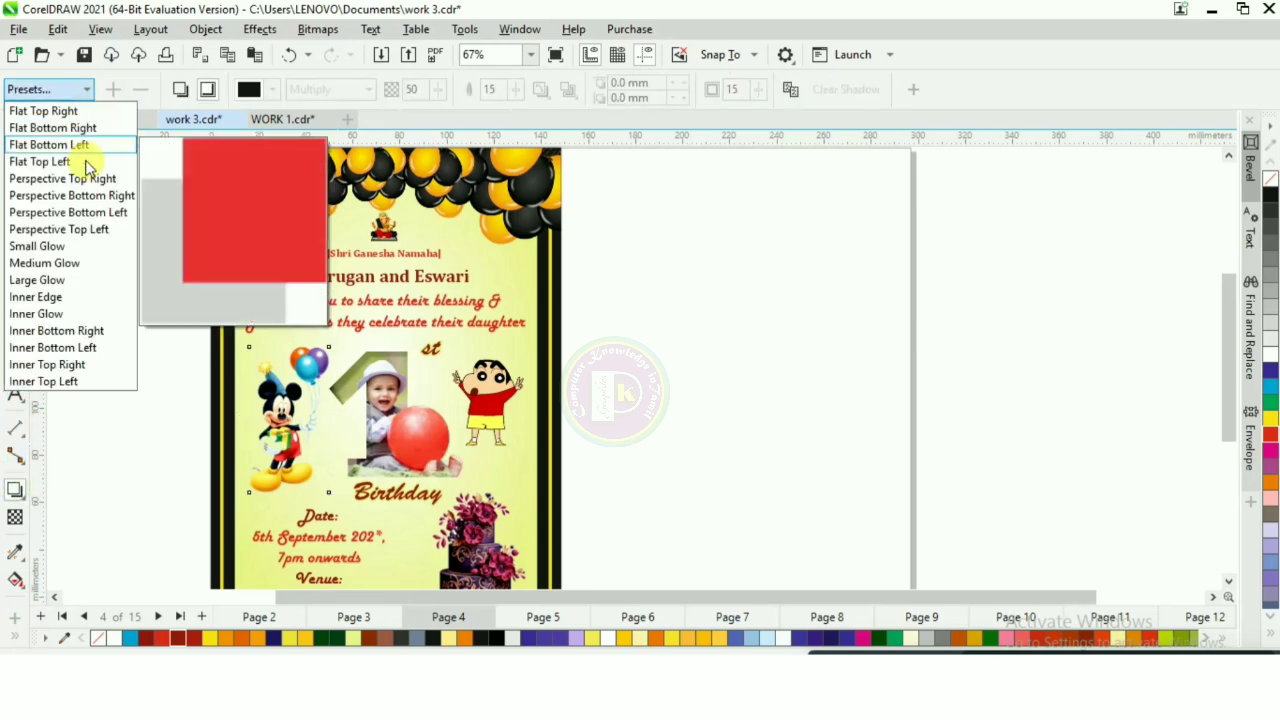
left_click(78, 197)
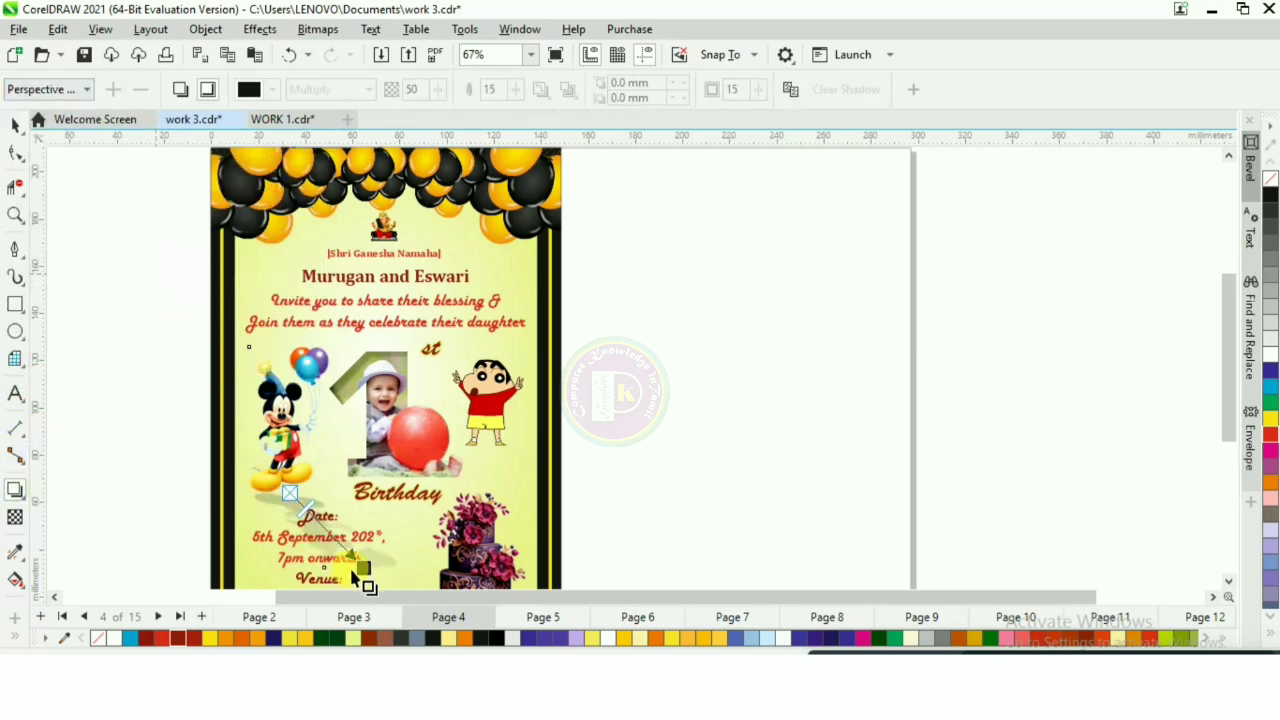
left_click_drag(318, 516, 303, 510)
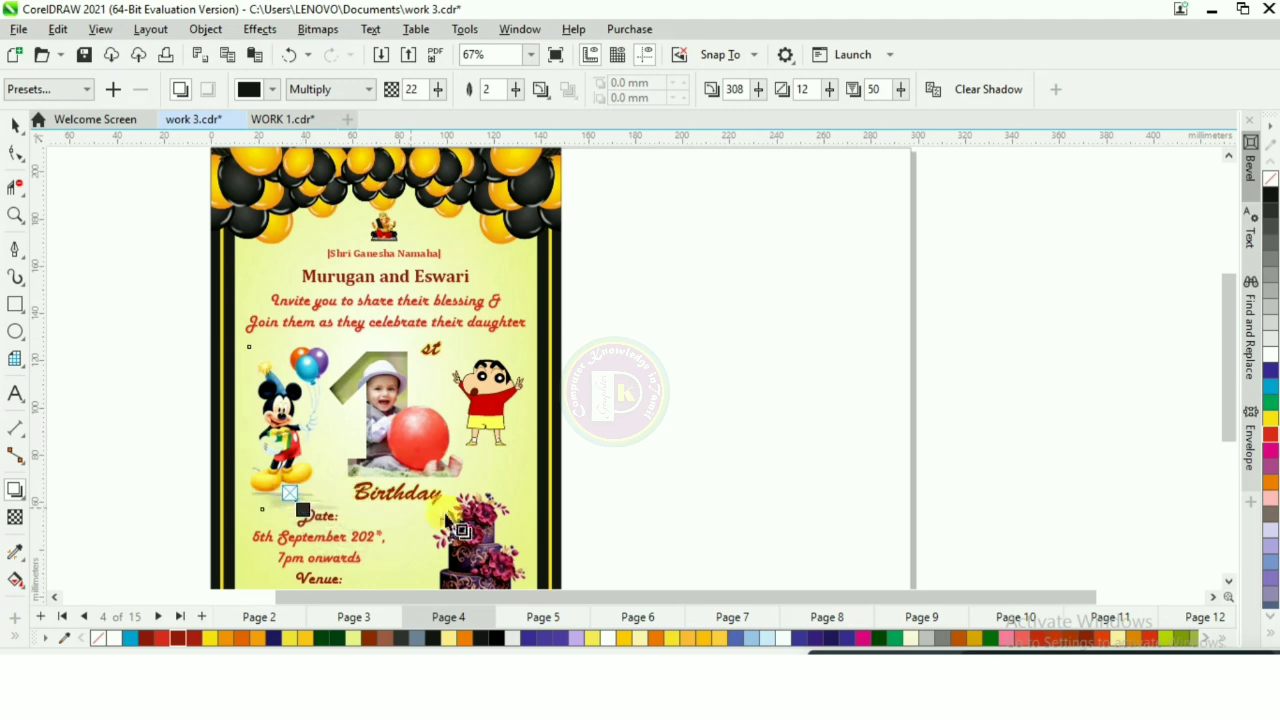
Apply a Perspective Bottom Left drop shadow to the cartoon boy picture
left_click(90, 92)
left_click(100, 213)
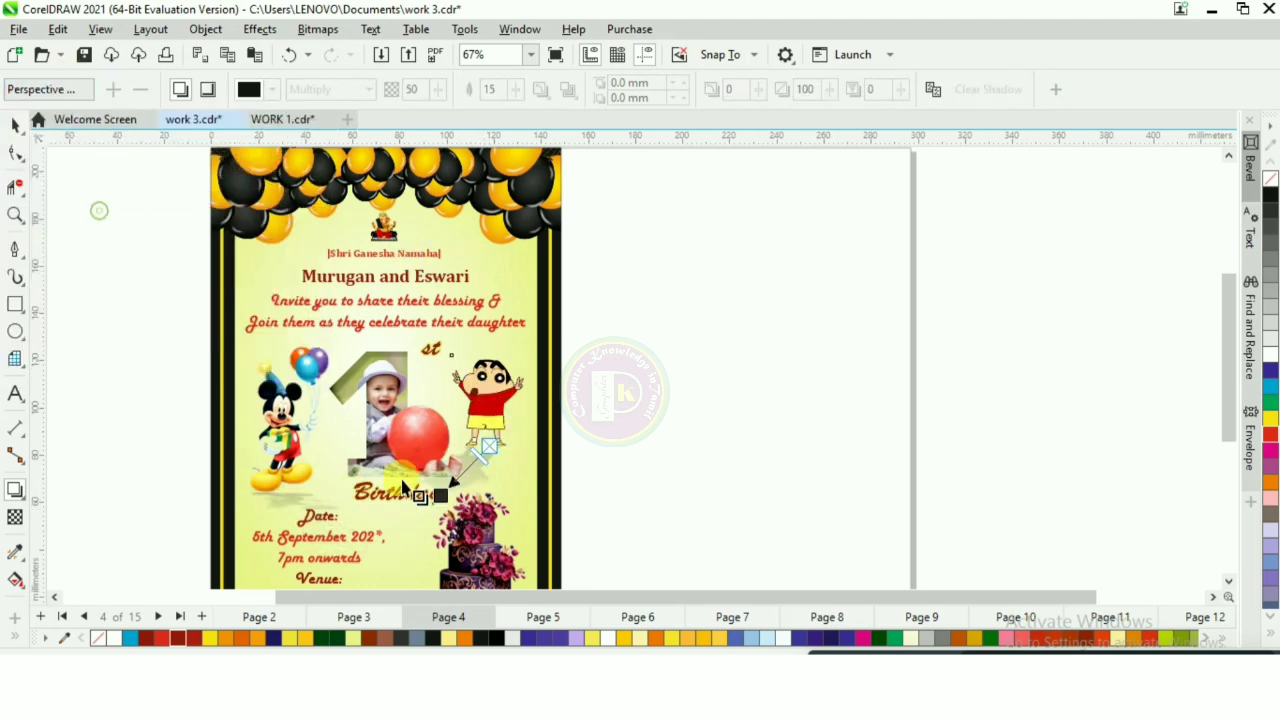